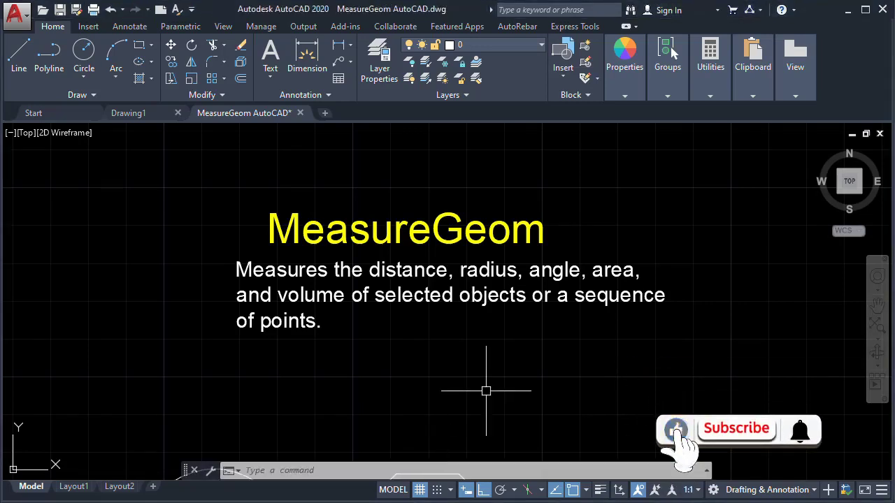
Run the MEASUREGEOM command, go through its measuring options from Distance to Mode, and exit the command.
text(me)
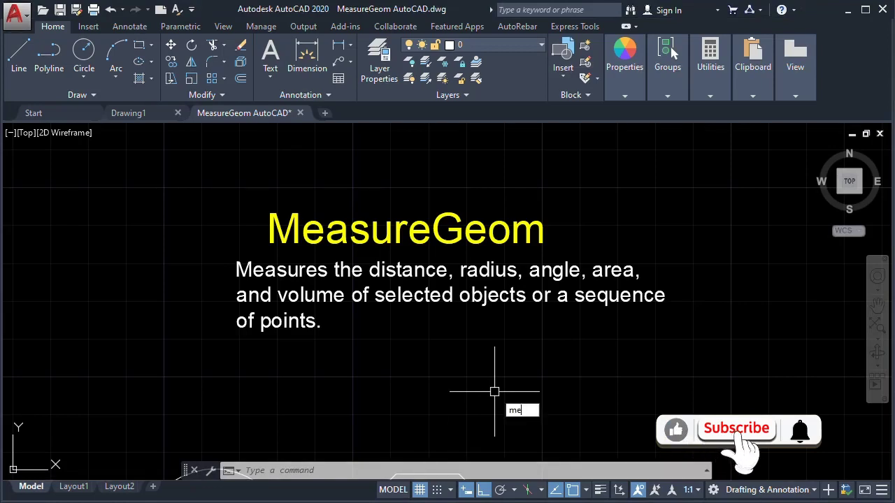
text(asure)
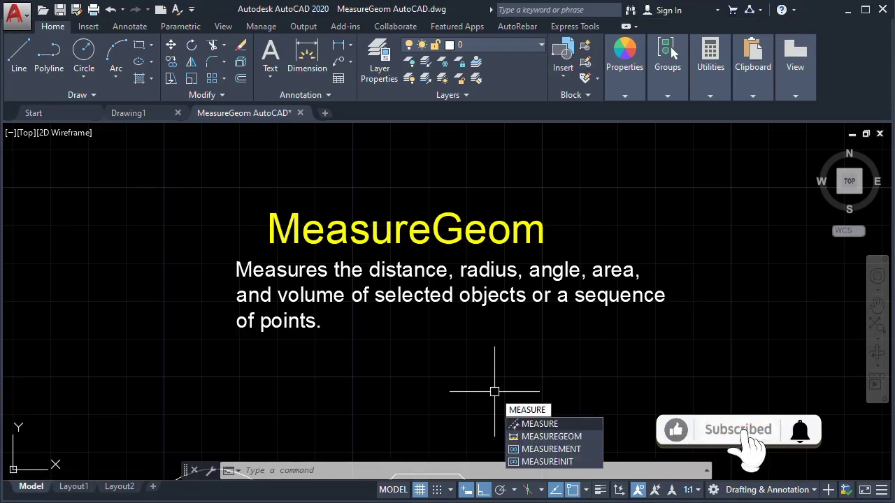
text(geom)
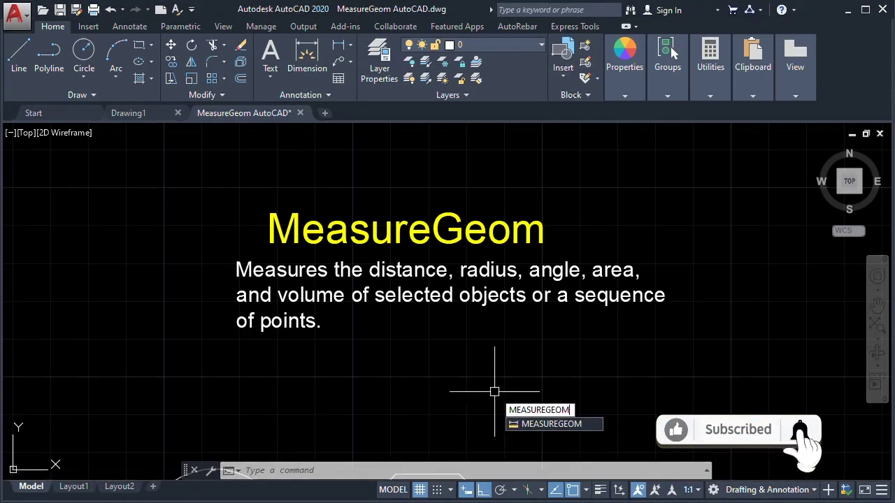
key(Return)
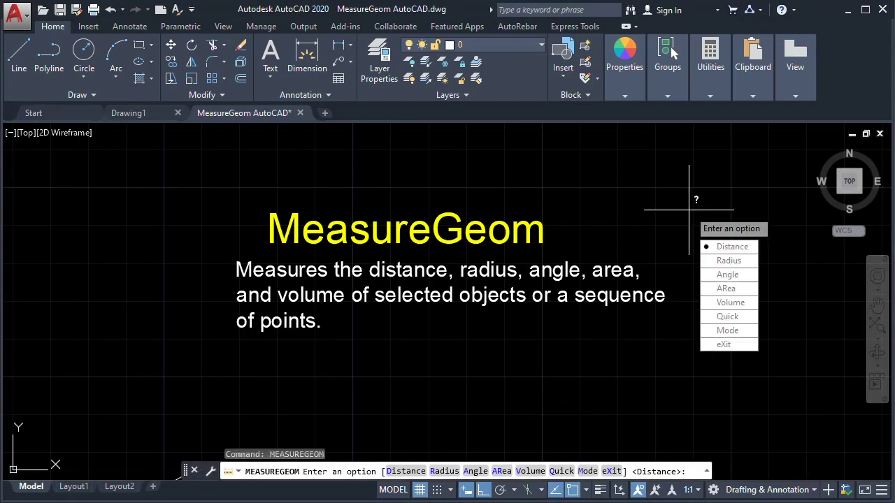
key(Down)
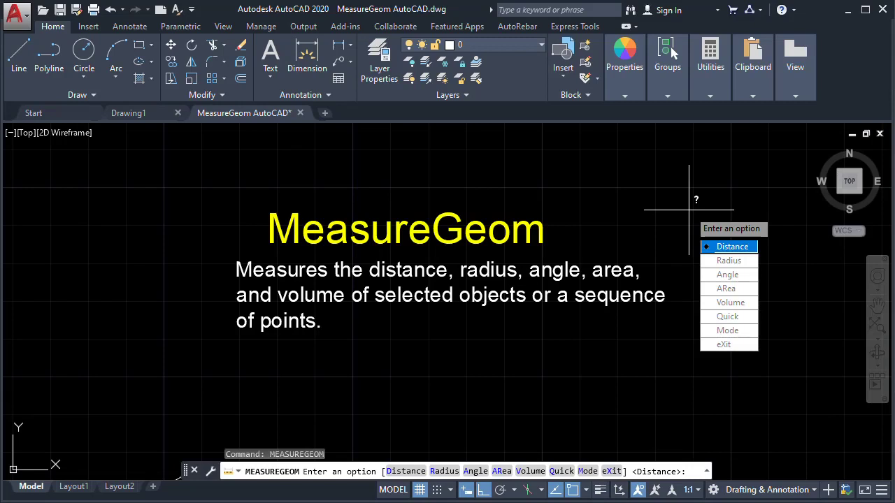
key(Down)
key(Down)
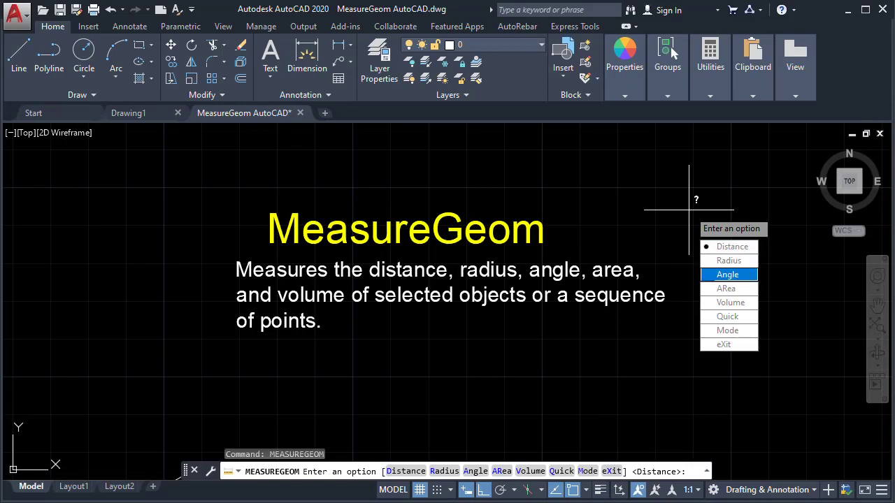
key(Down)
key(Down)
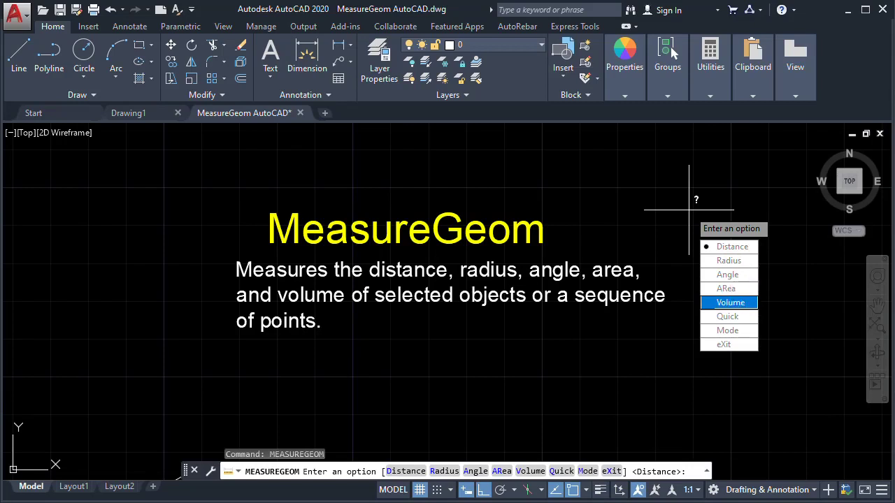
key(Down)
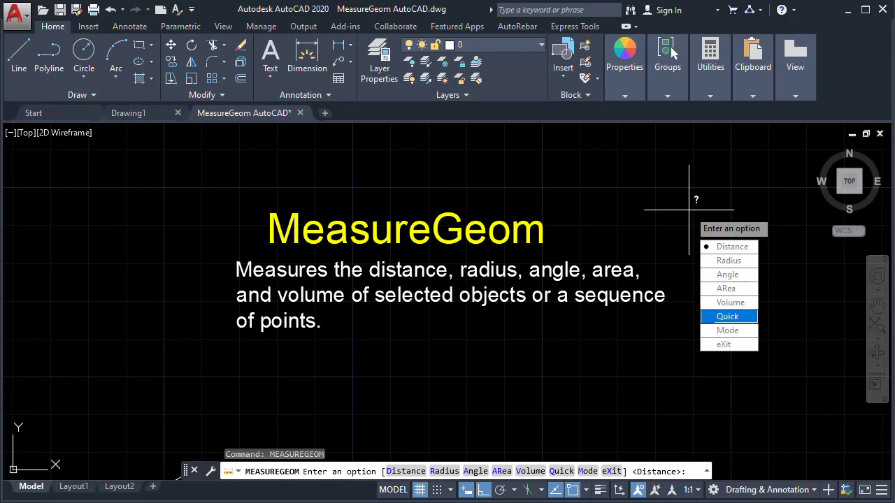
key(Down)
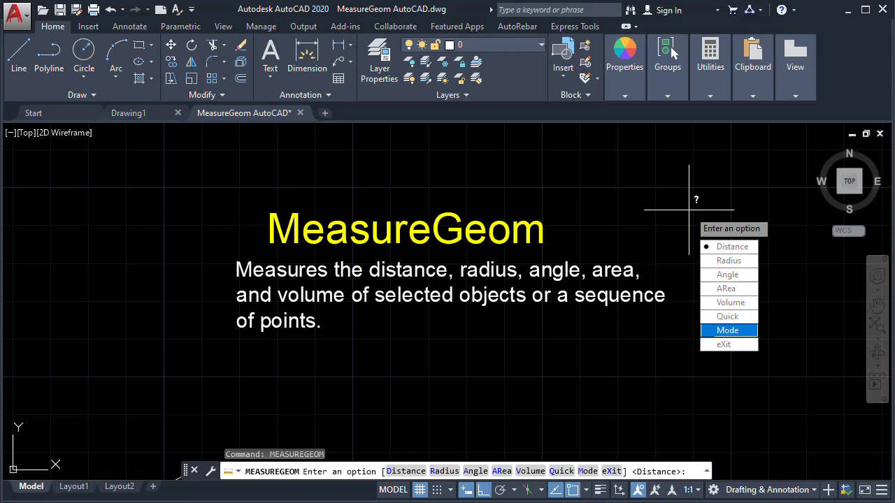
key(Down)
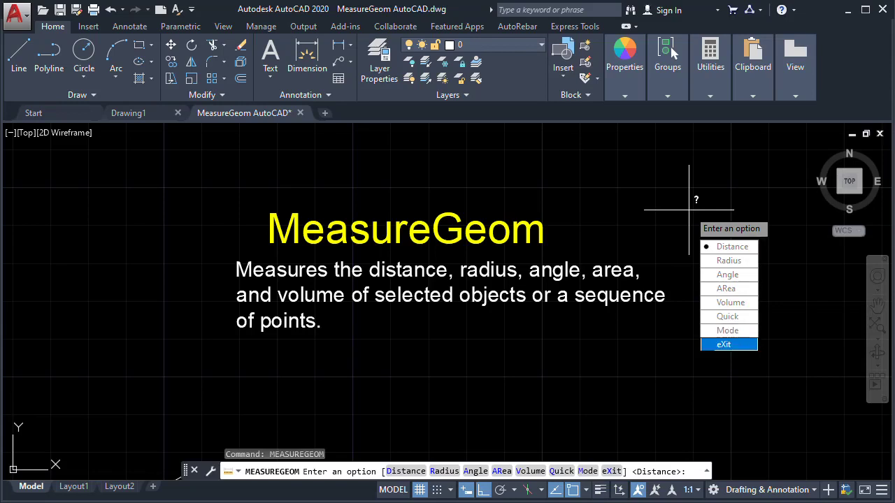
key(Return)
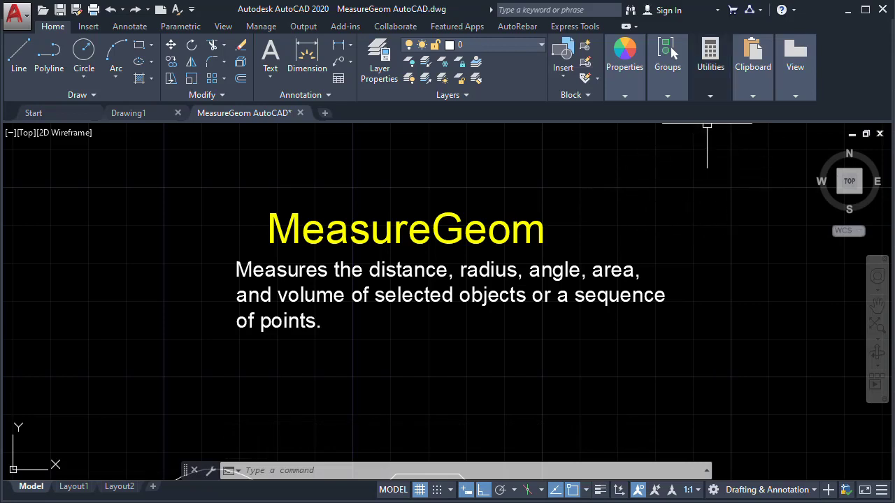
Examine the Measure tools offered among the drawing utilities, and close the list.
click(710, 95)
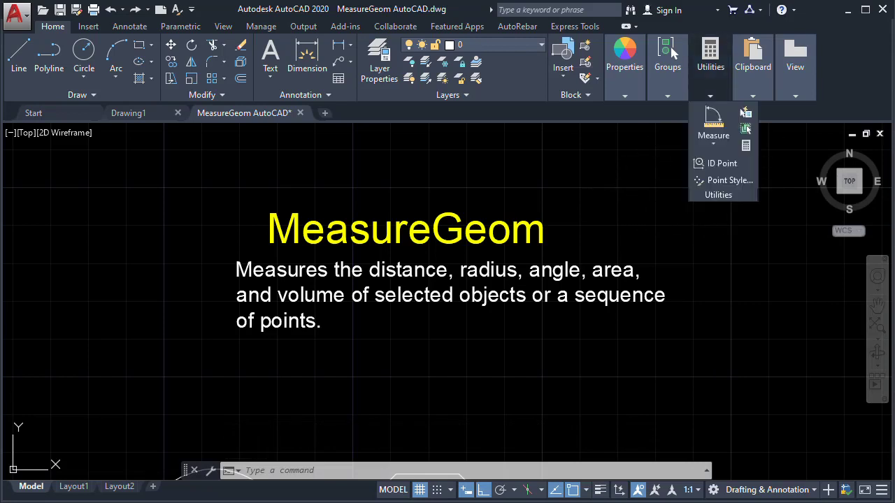
click(713, 137)
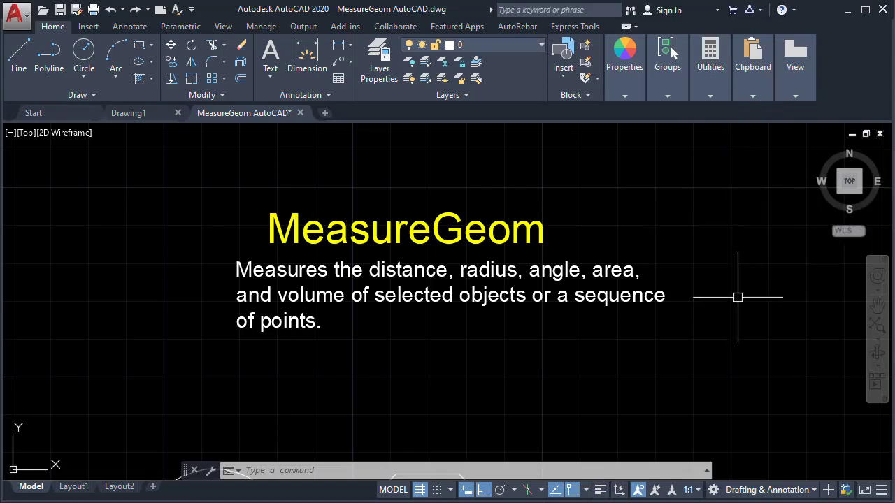
key(Escape)
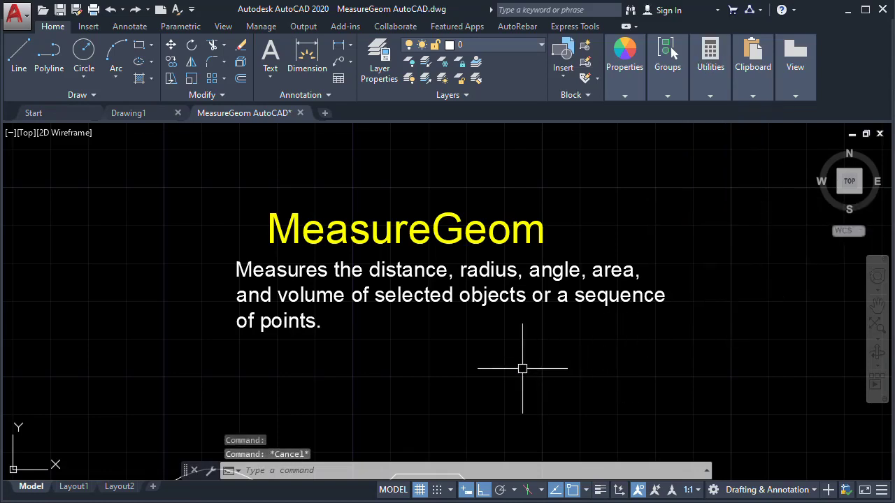
Bring the sample shapes below the MeasureGeom text into view and examine them.
middle_drag(523, 383, 529, 260)
scroll(583, 254, down, 2)
middle_drag(583, 253, 443, 235)
middle_drag(508, 333, 463, 246)
scroll(471, 279, down, 2)
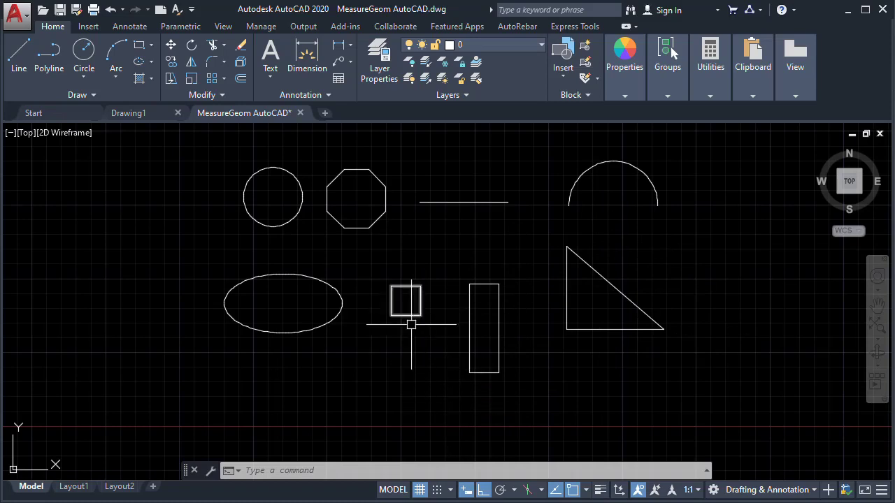
middle_drag(284, 309, 273, 315)
scroll(273, 315, down, 2)
scroll(379, 258, up, 2)
scroll(380, 261, up, 3)
scroll(410, 236, down, 1)
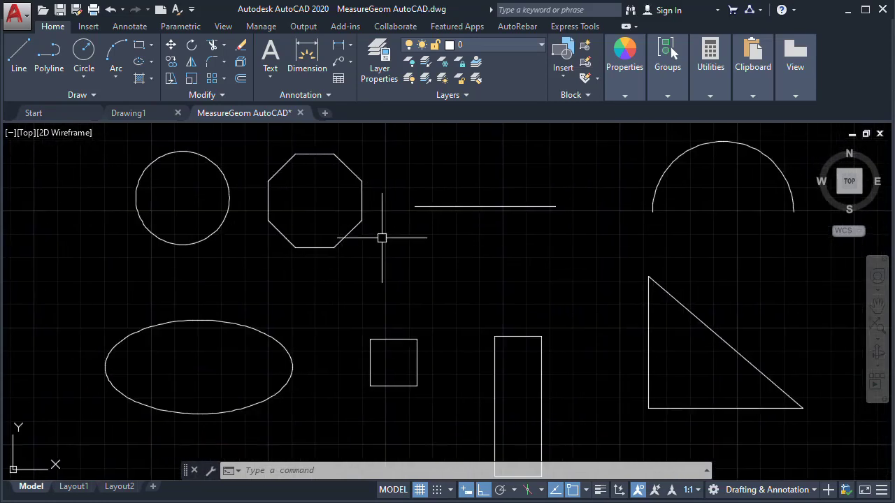
middle_drag(418, 256, 409, 256)
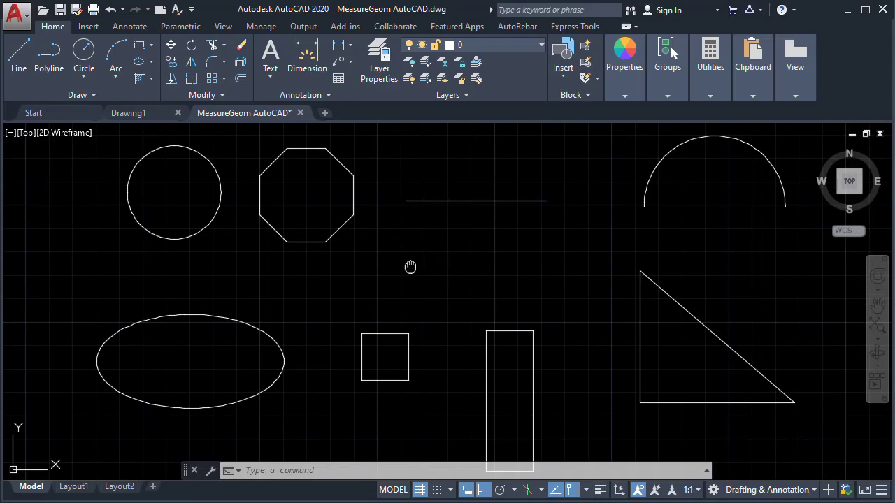
Measure the distance from a point just beside the horizontal line's left end to its right endpoint.
click(710, 67)
click(713, 140)
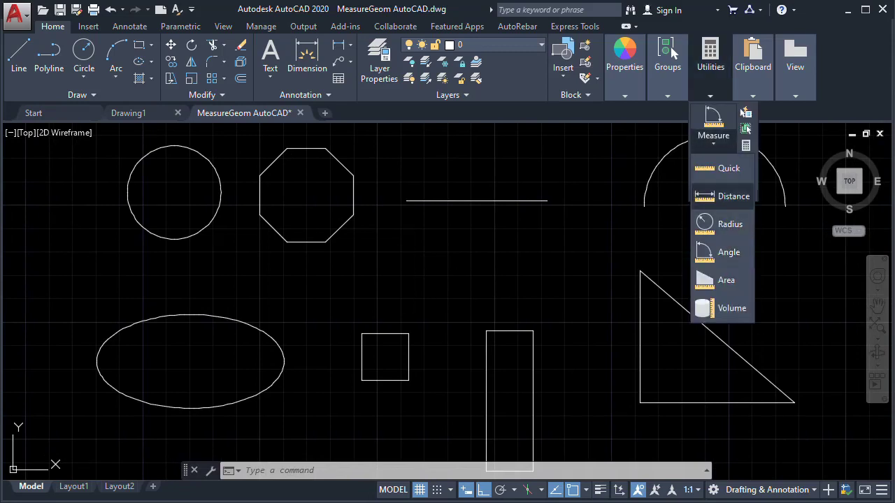
click(727, 197)
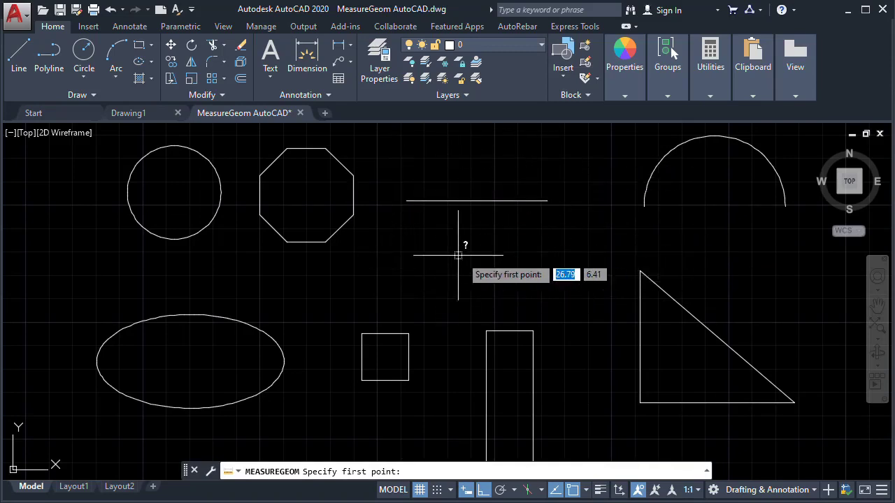
click(410, 200)
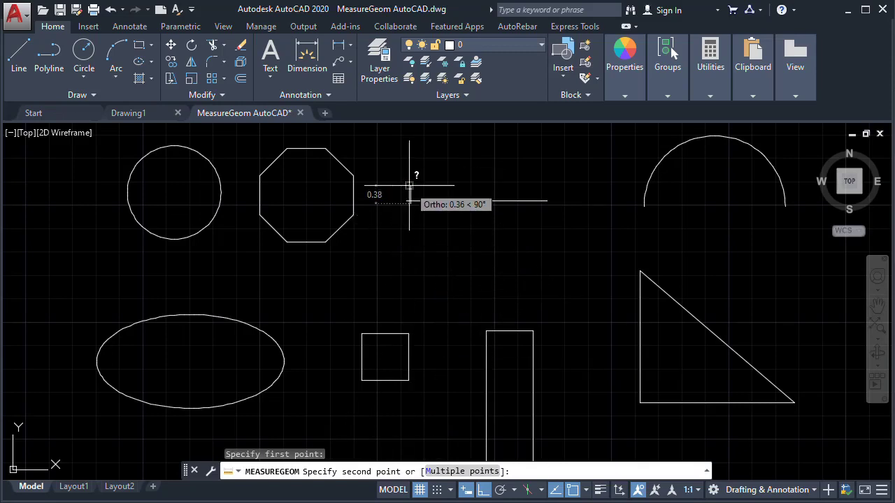
click(547, 201)
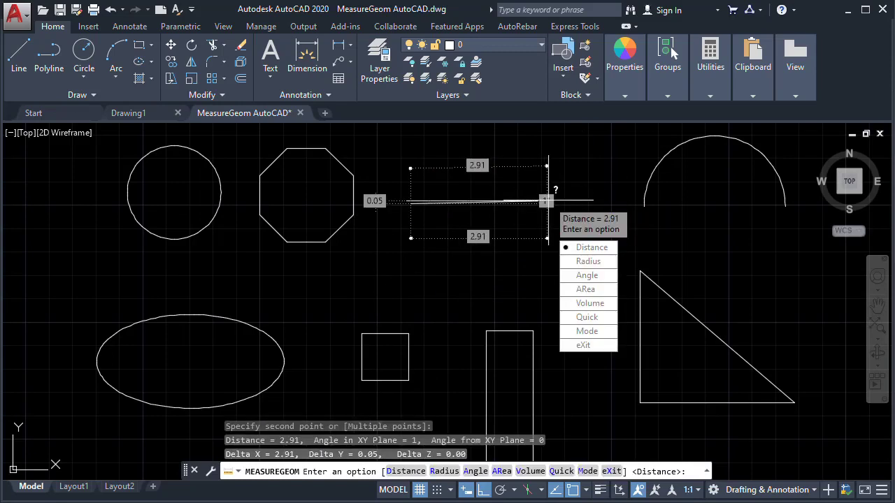
key(Escape)
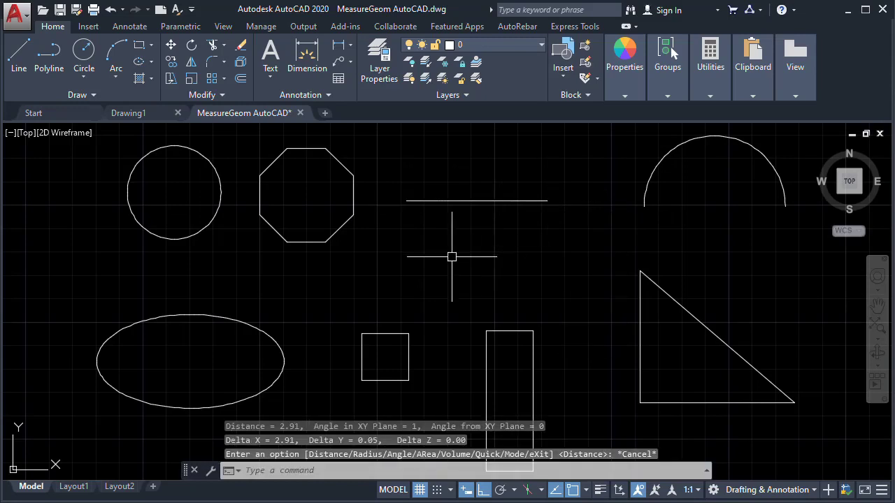
Measure the horizontal line's length exactly from its left endpoint to its right endpoint with the Distance tool.
click(710, 96)
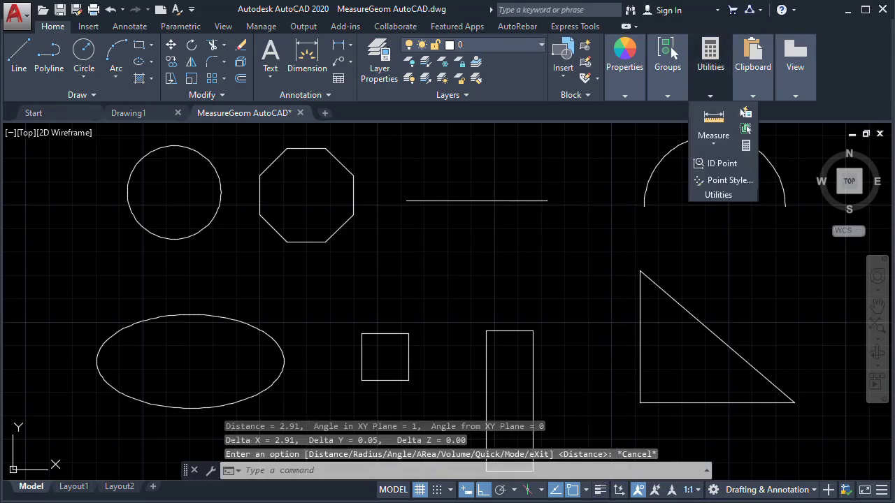
click(713, 137)
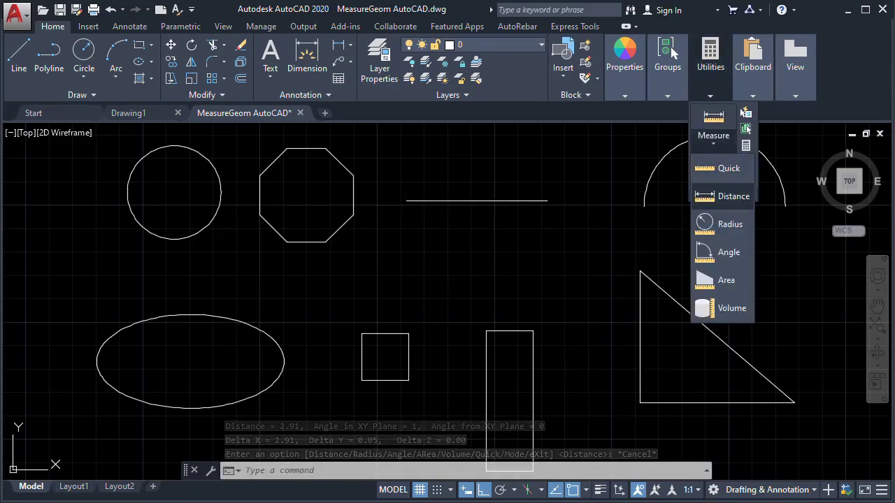
click(733, 196)
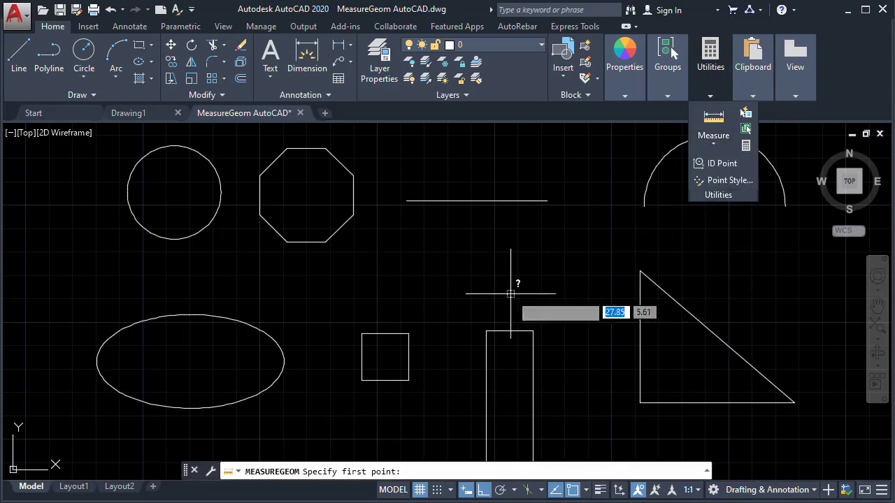
click(406, 201)
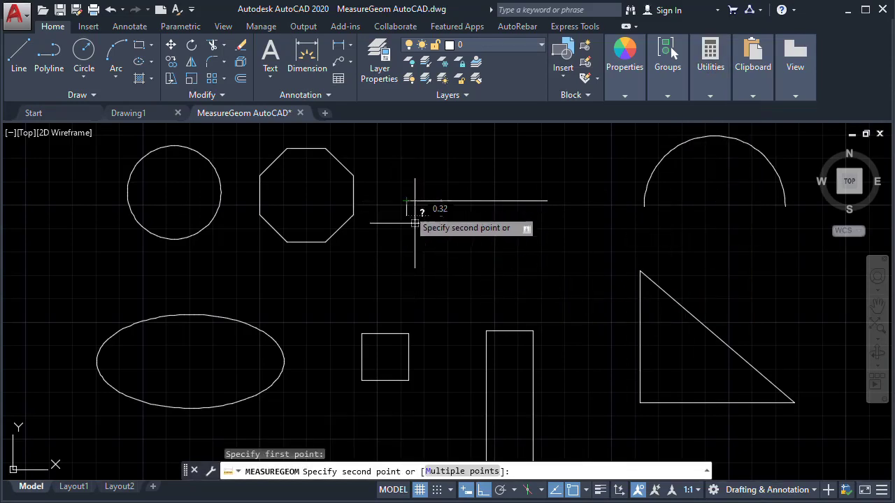
click(546, 201)
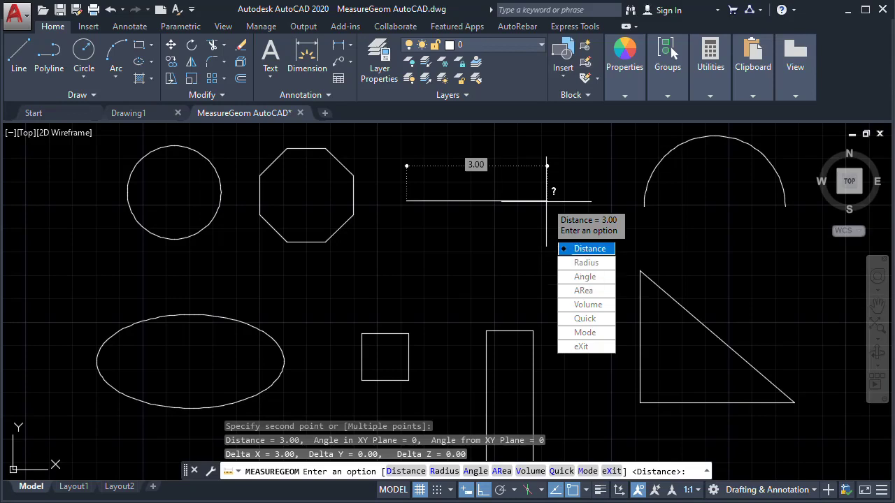
Measure the distance along the triangle's sloping side from its upper corner to its lower-right corner, and exit the command.
key(Return)
middle_drag(568, 303, 566, 291)
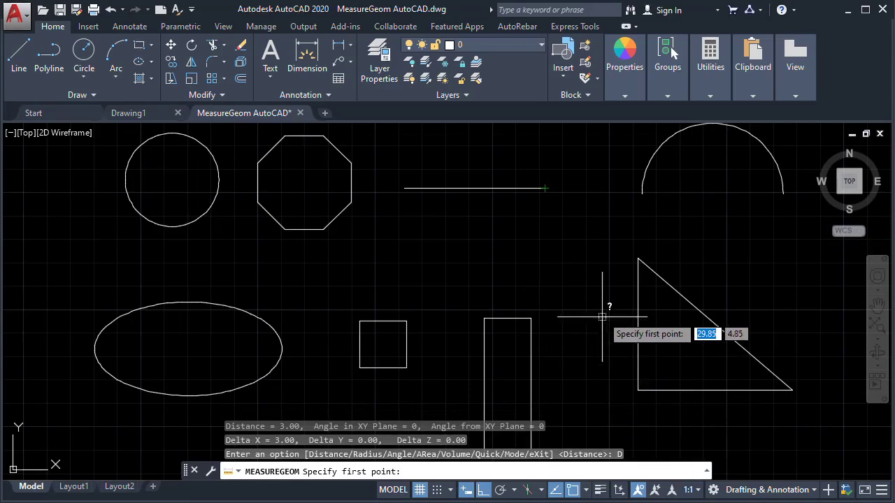
click(637, 258)
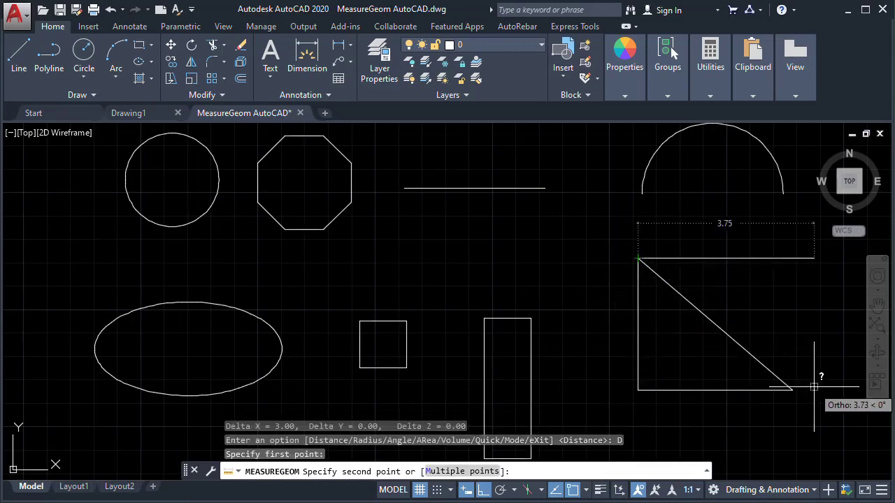
click(793, 390)
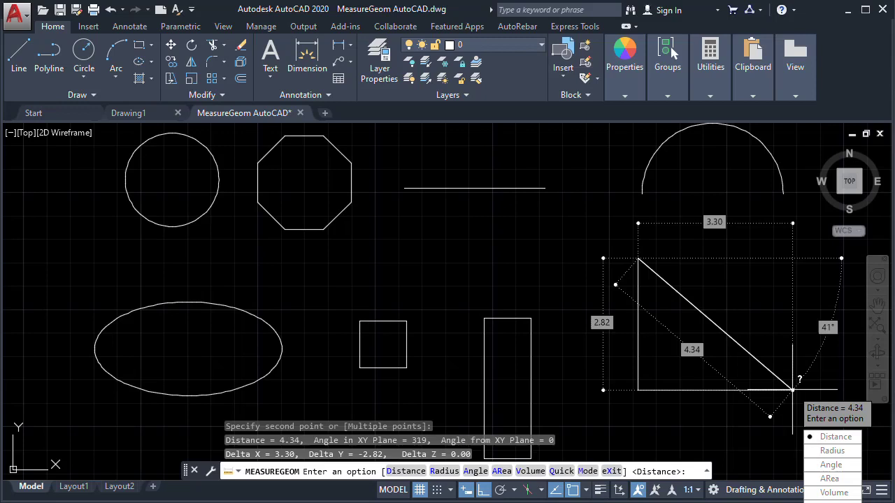
scroll(792, 389, down, 3)
mouse_move(810, 328)
middle_down()
mouse_move(695, 267)
mouse_move(639, 285)
mouse_move(624, 303)
middle_up()
scroll(639, 285, up, 3)
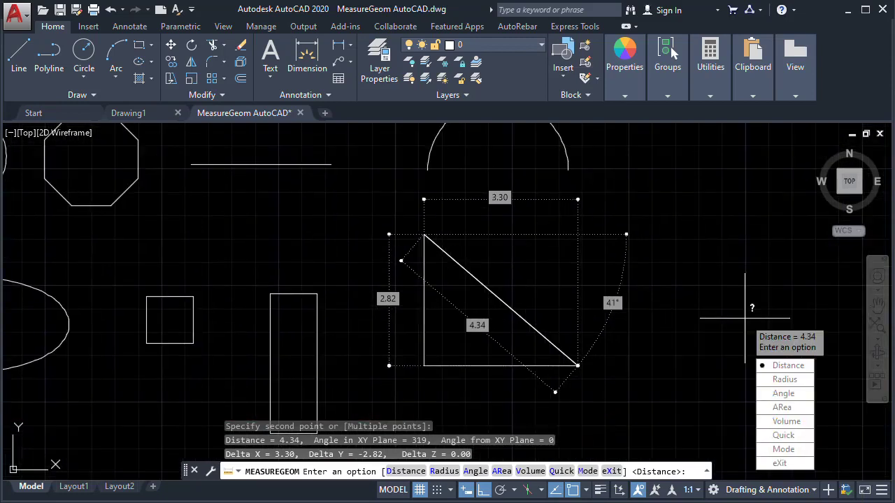
key(Down)
key(Up)
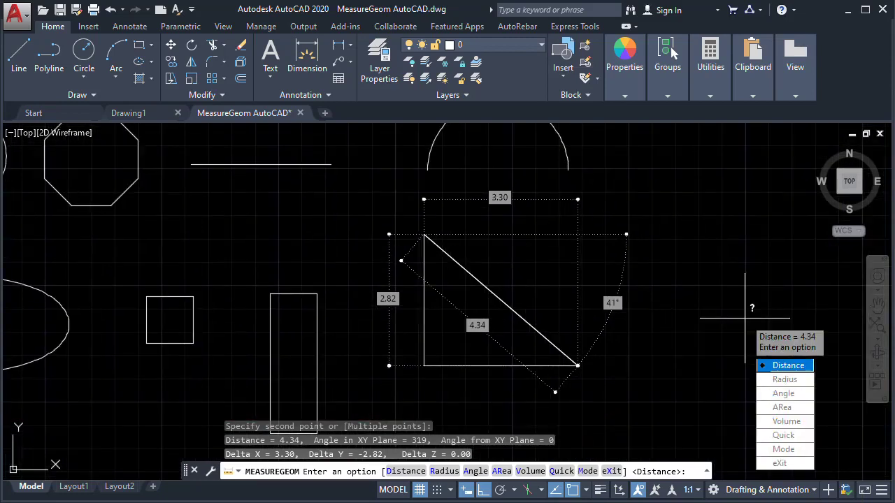
key(Up)
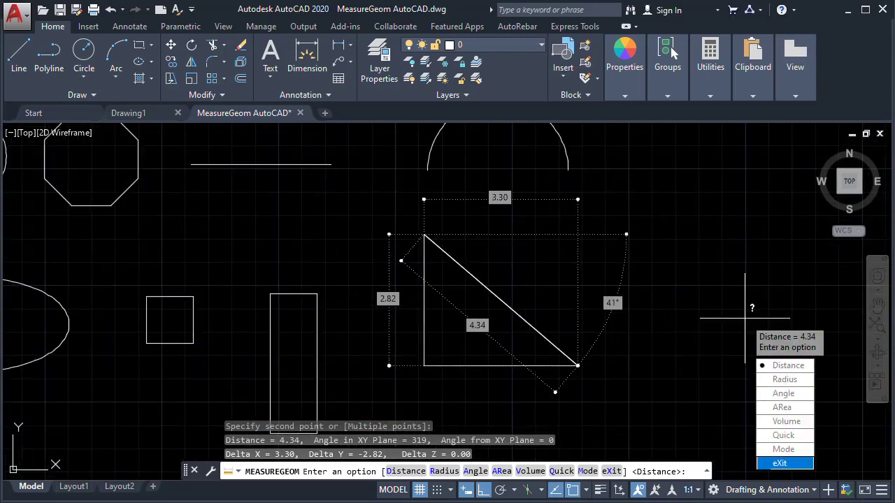
key(Return)
Measure the radius of the open arc above the triangle with the Radius tool.
scroll(725, 147, down, 2)
click(710, 95)
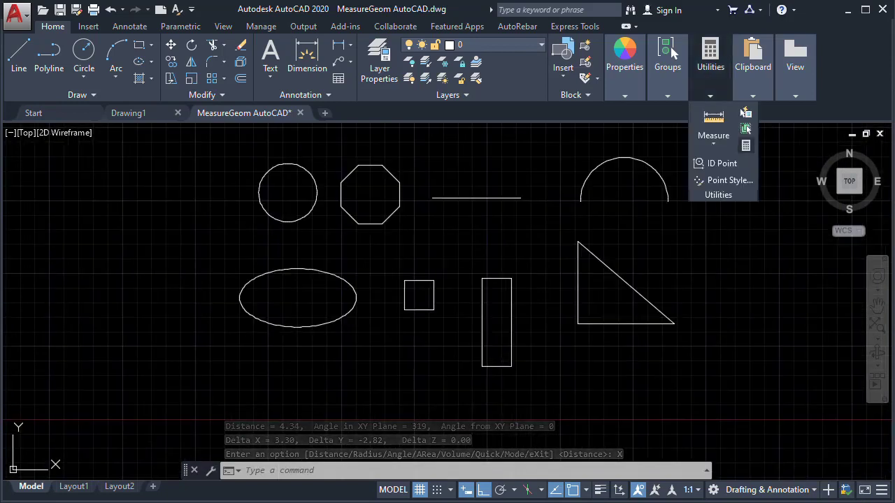
click(713, 140)
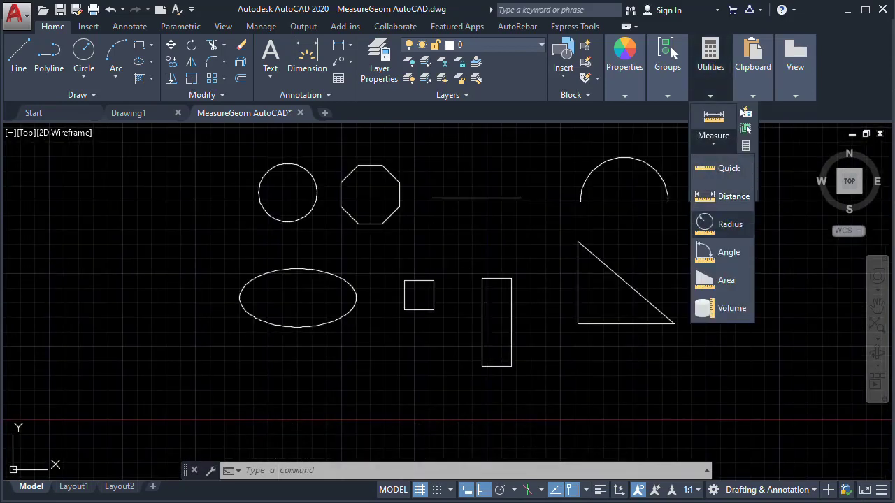
click(727, 224)
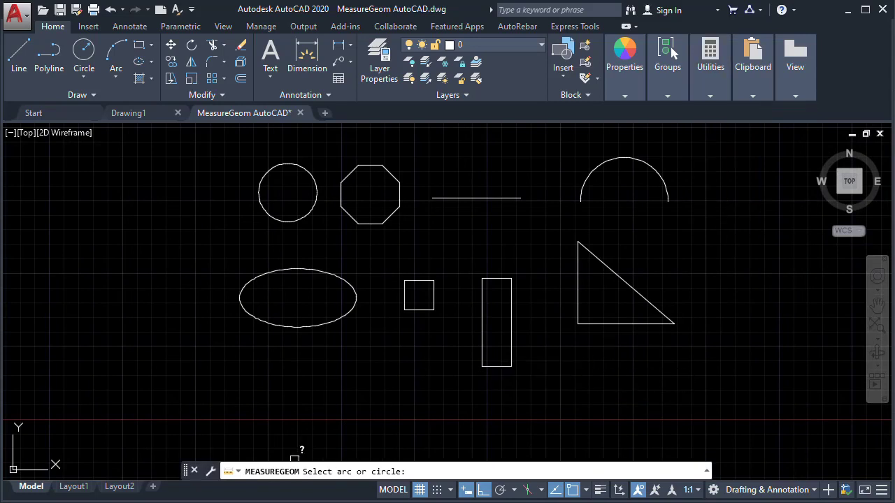
middle_drag(397, 356, 394, 370)
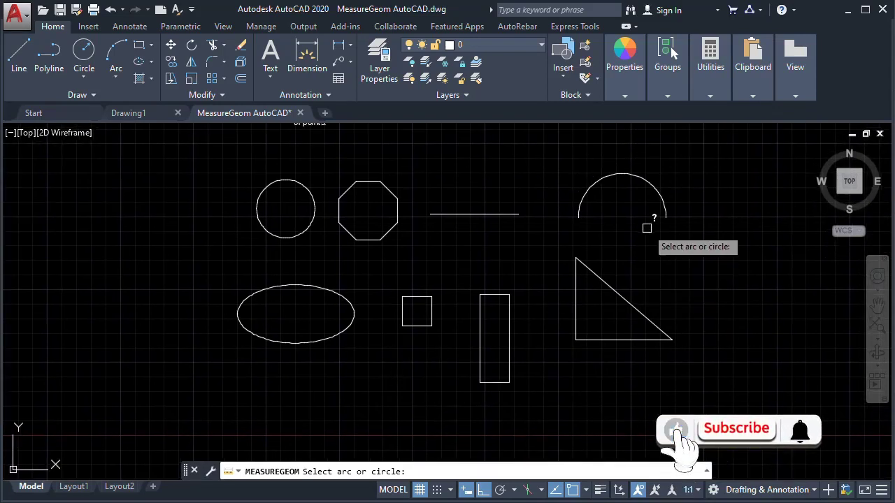
click(618, 174)
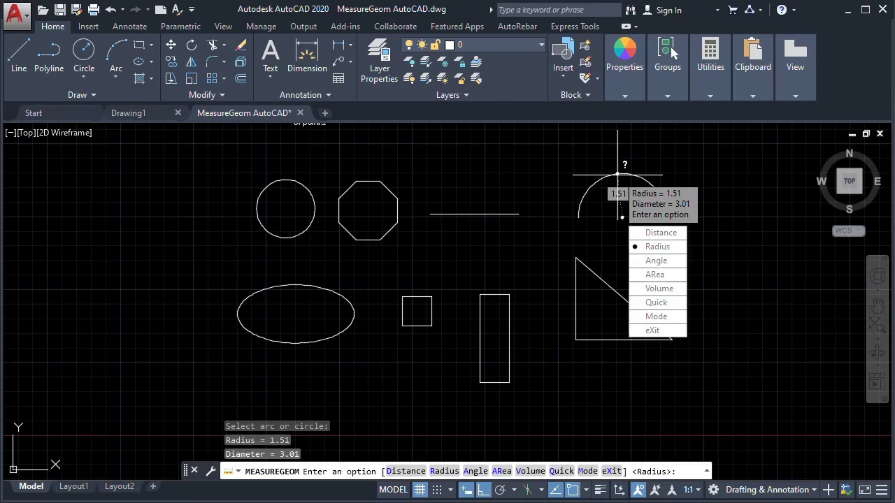
Measure the radius of the circle beside the octagon, continuing with the Radius option.
key(Down)
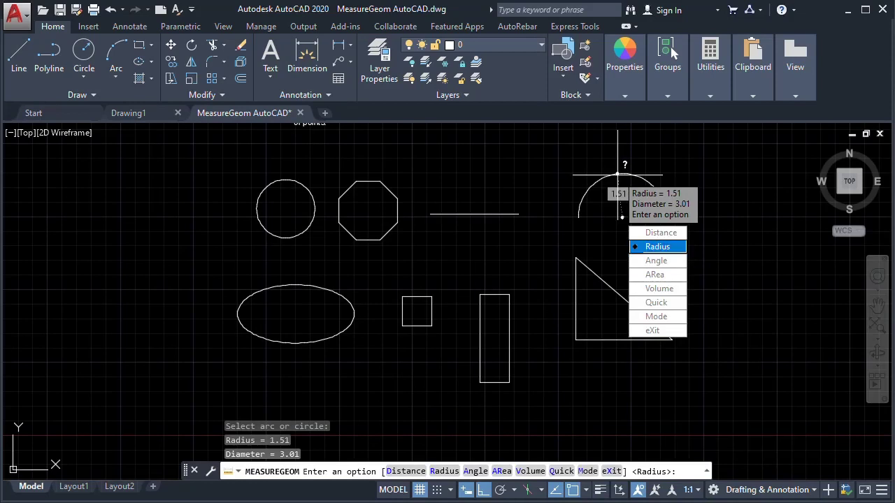
key(Return)
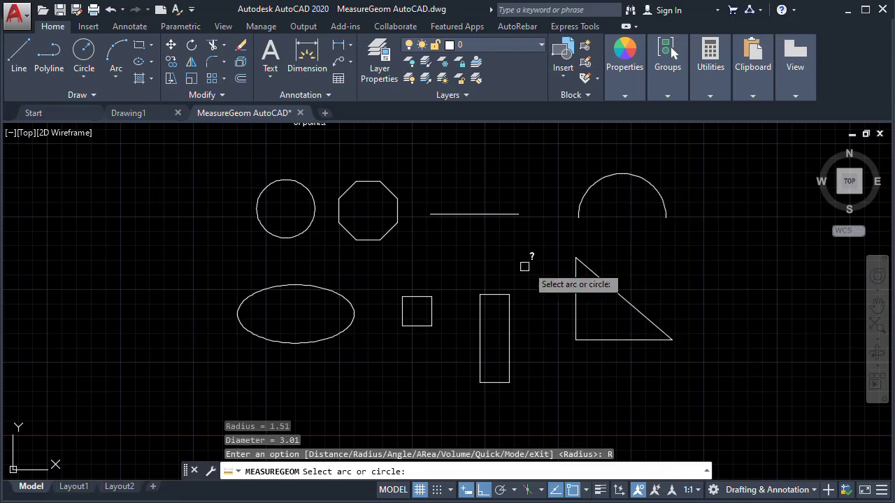
click(293, 181)
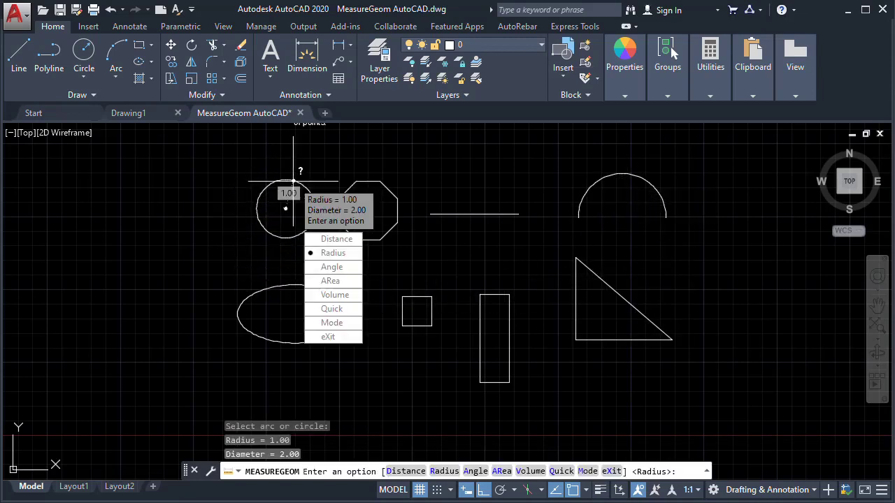
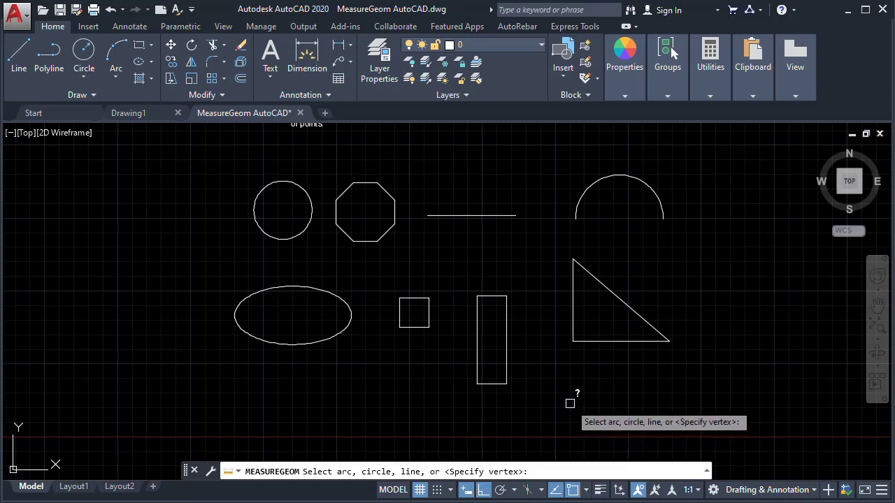
Measure the arc's included angle, and the circle's angle from a point on its lower-left edge to its right quadrant.
click(626, 176)
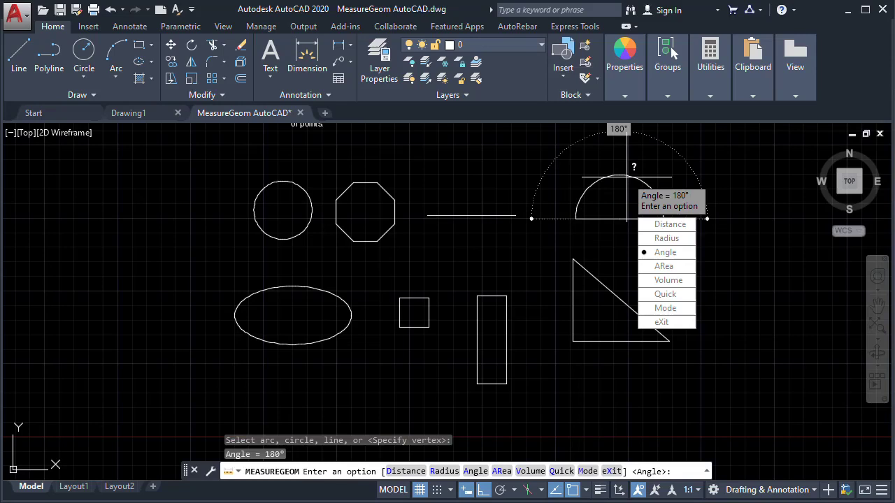
key(Down)
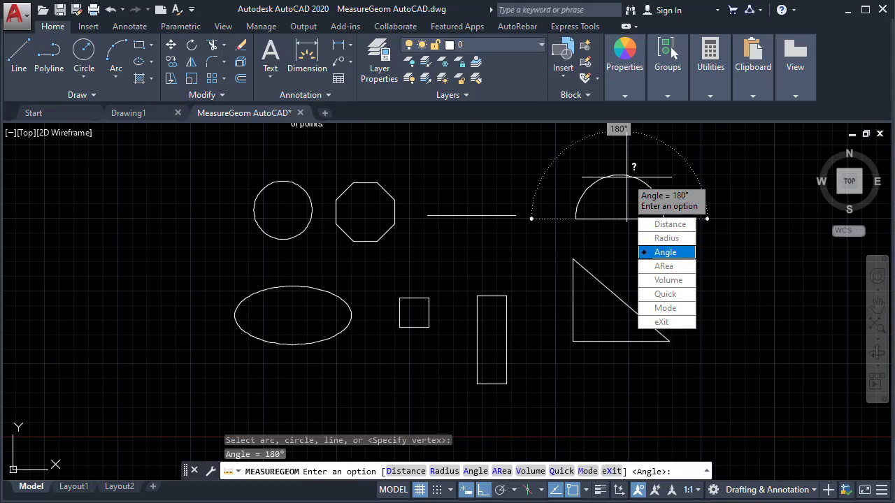
key(Return)
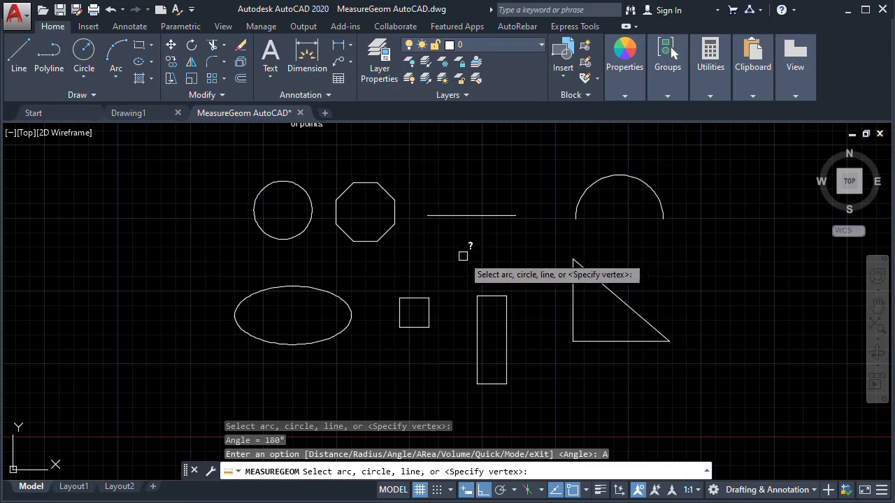
click(269, 235)
scroll(269, 235, up, 4)
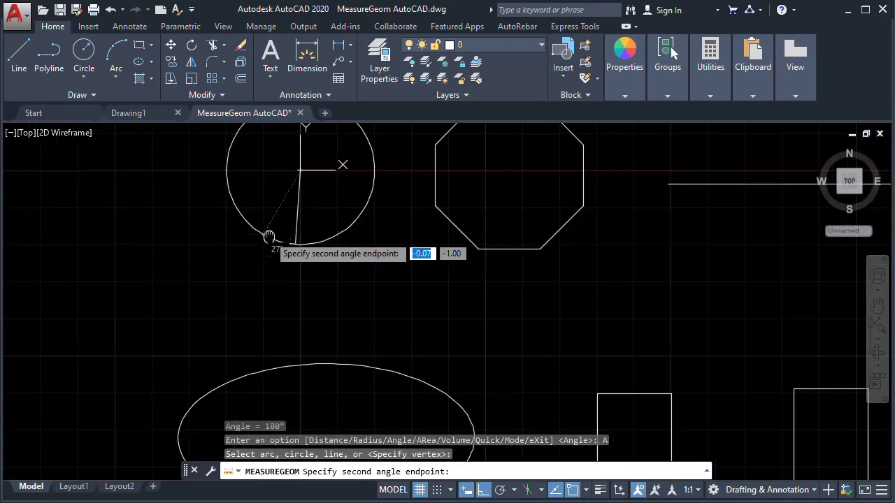
scroll(266, 235, down, 1)
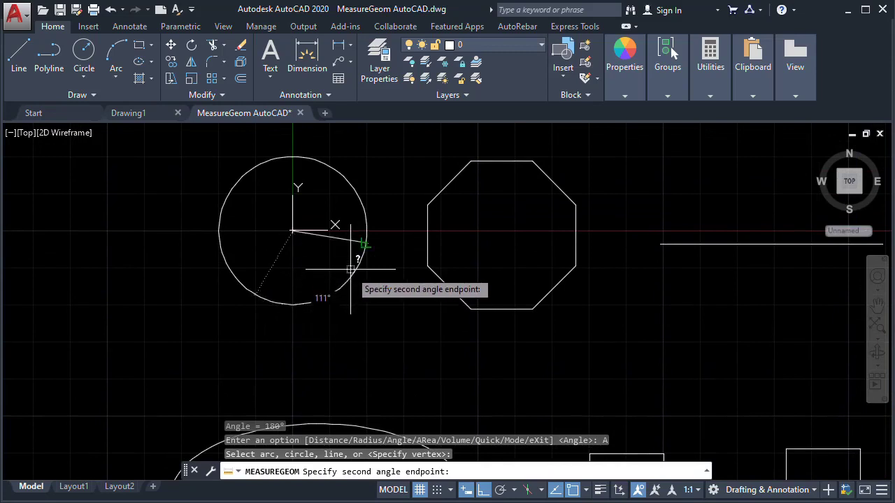
click(366, 231)
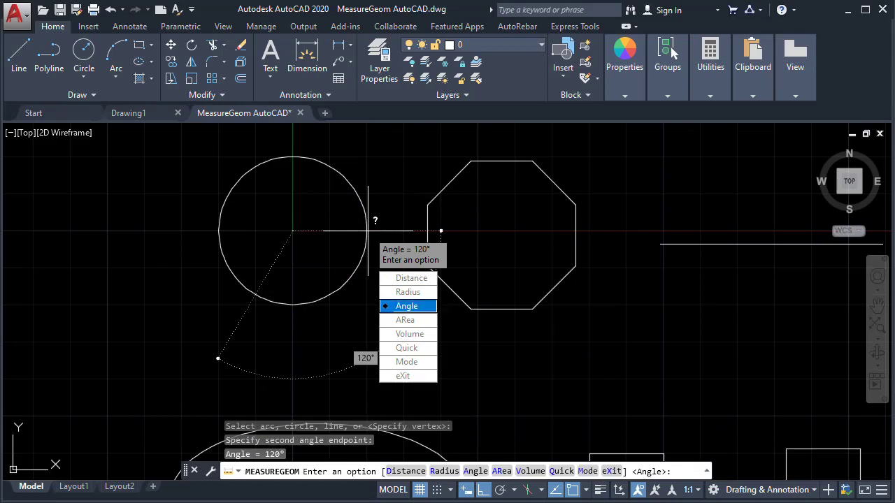
Measure the angle between the triangle's sloping side and its base with the Angle option.
text(A)
key(Return)
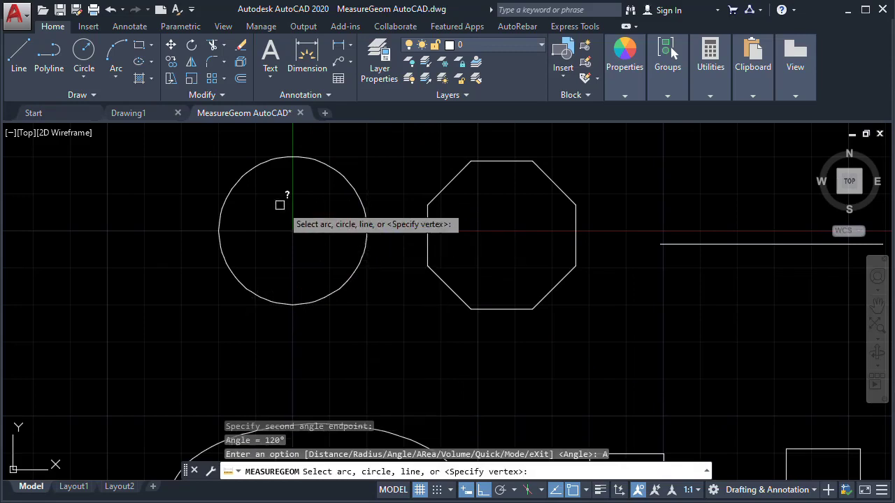
scroll(242, 186, down, 5)
middle_drag(452, 270, 339, 231)
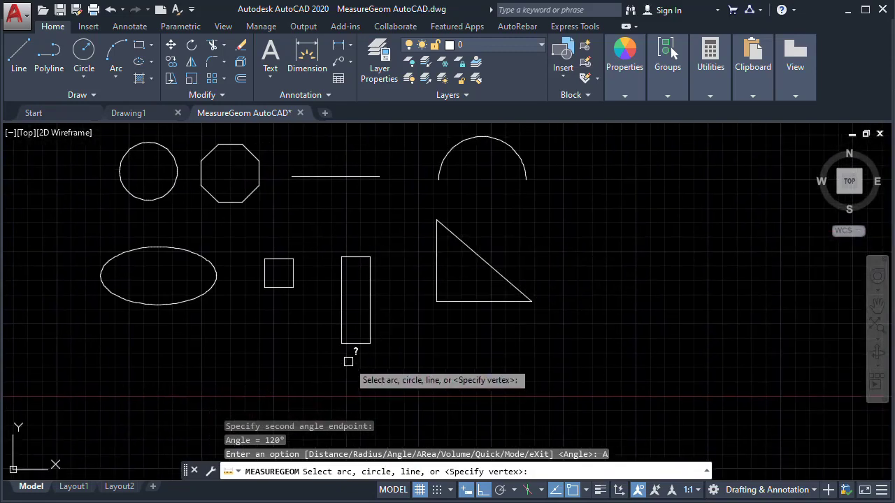
scroll(424, 302, up, 2)
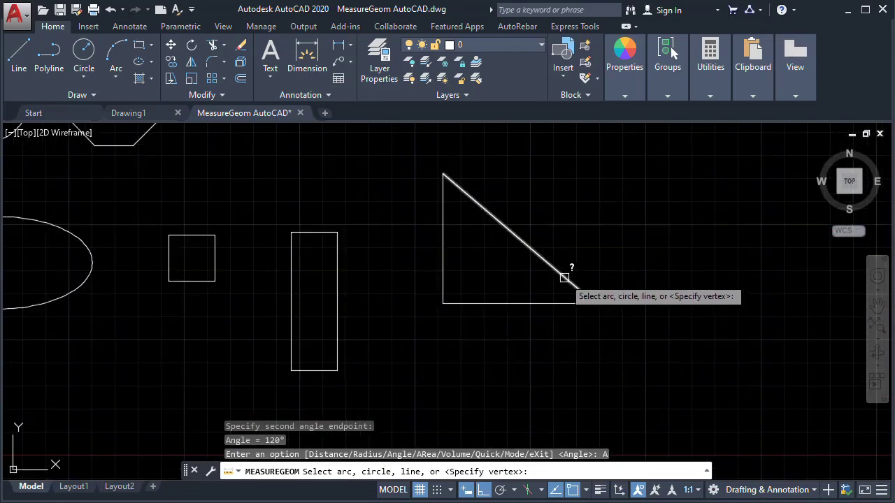
click(547, 261)
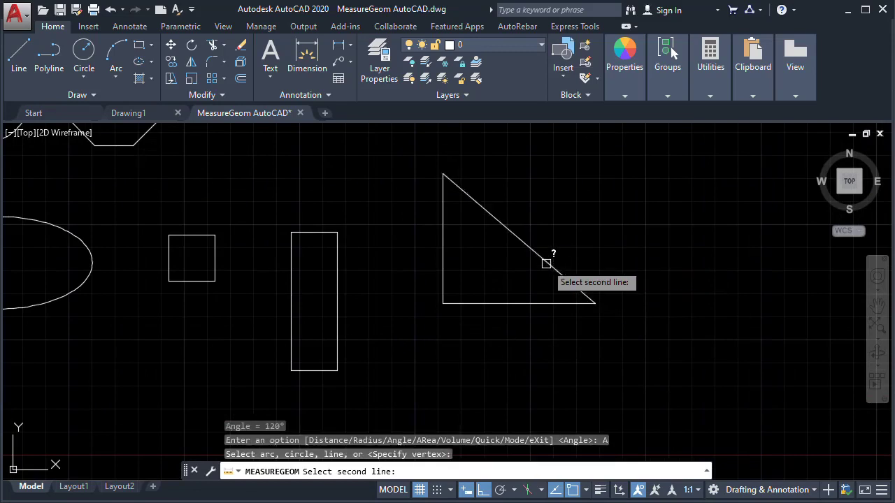
click(531, 303)
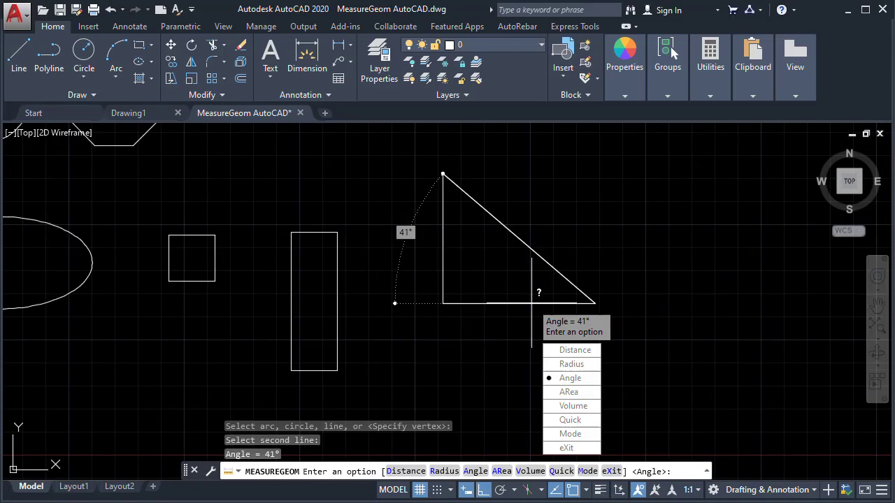
Measure the angle between the triangle's vertical side and its base with the Angle option.
key(Up)
key(Up)
key(Up)
key(Up)
key(Up)
key(Up)
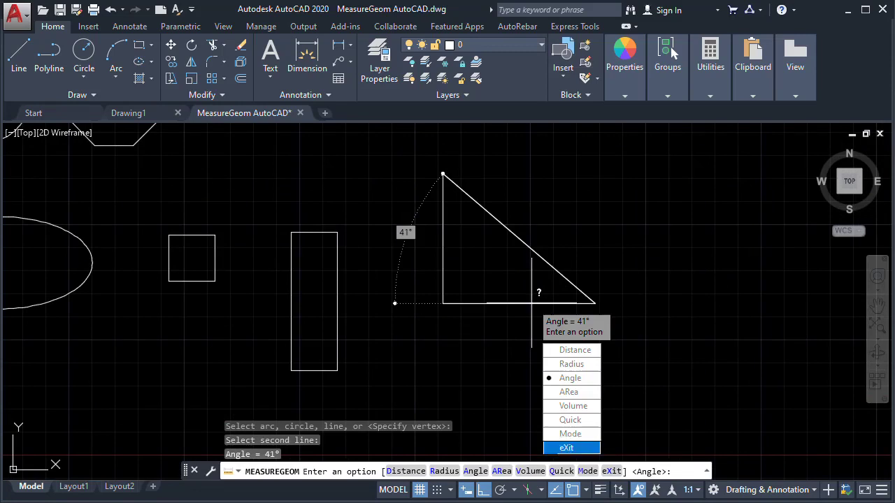
key(Return)
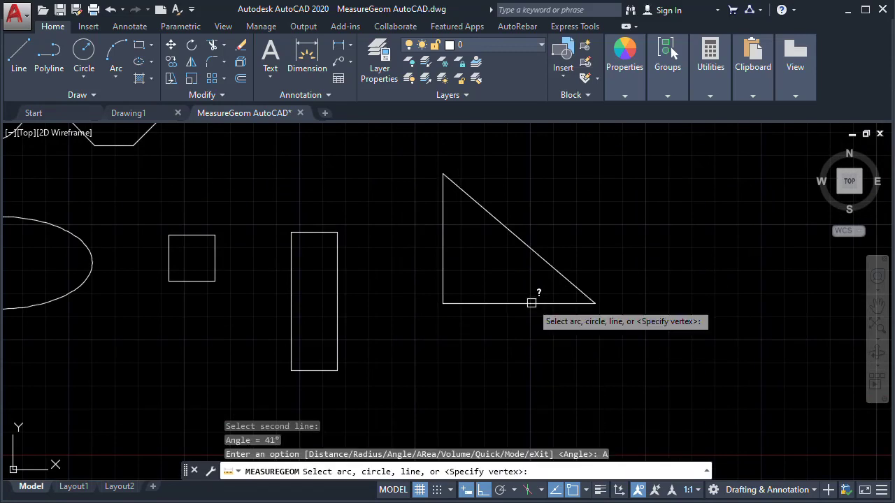
click(439, 253)
click(491, 306)
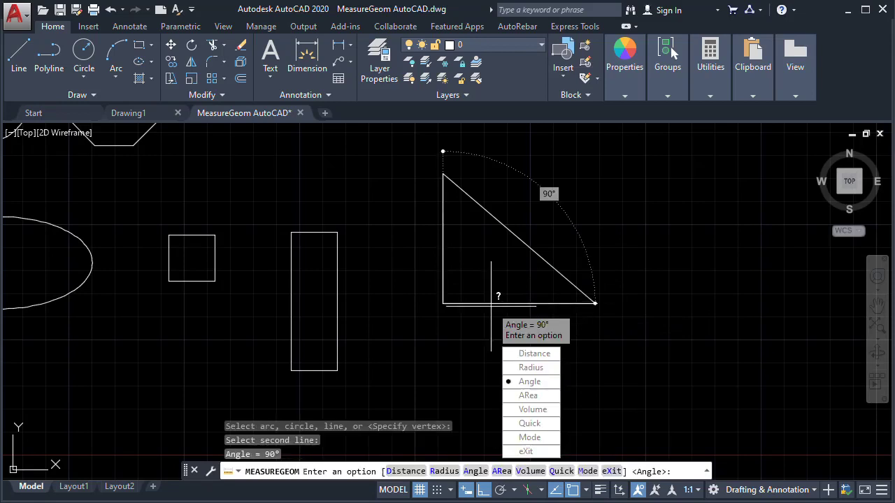
Measure the angle between the tall rectangle's left and bottom sides, and exit the command.
key(Down)
key(Return)
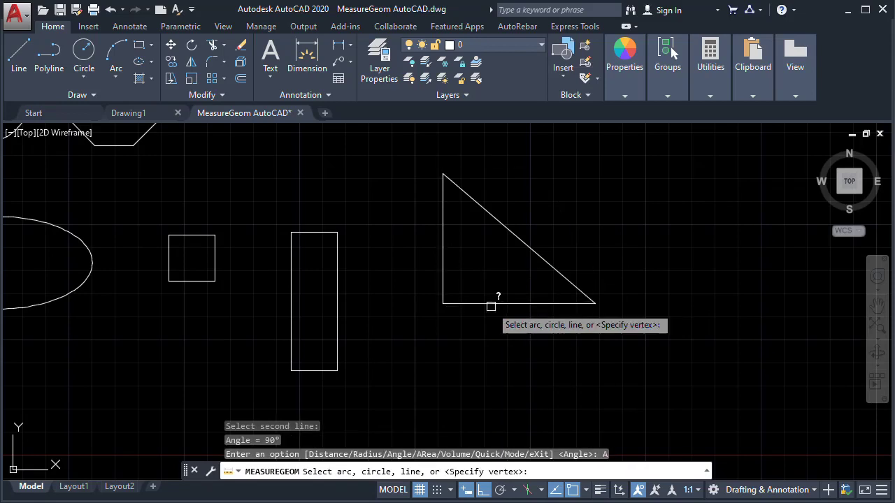
middle_drag(353, 311, 415, 266)
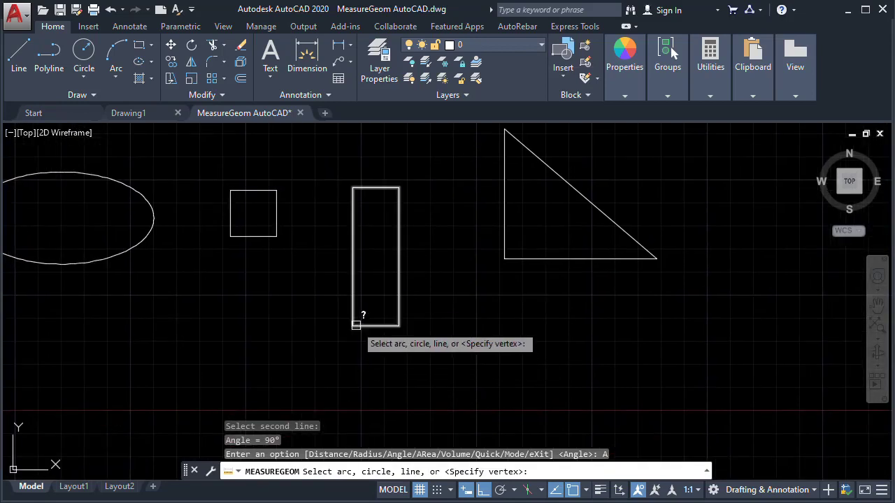
scroll(360, 314, up, 2)
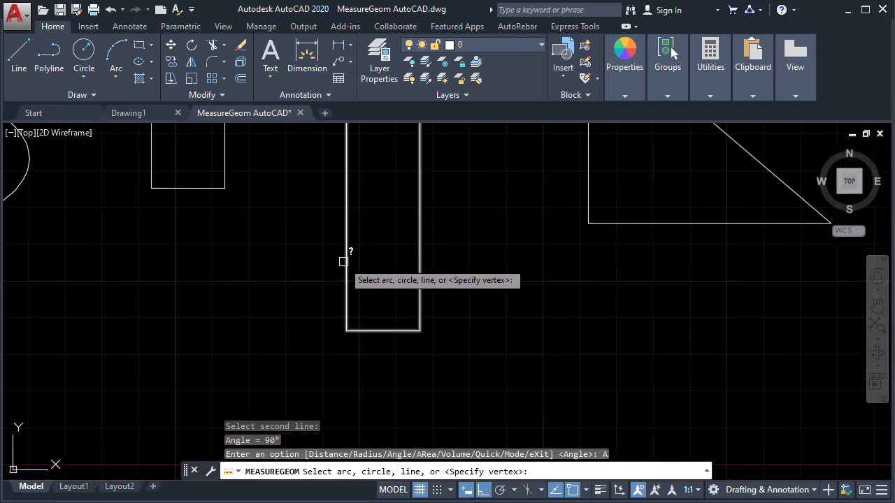
click(345, 260)
click(373, 333)
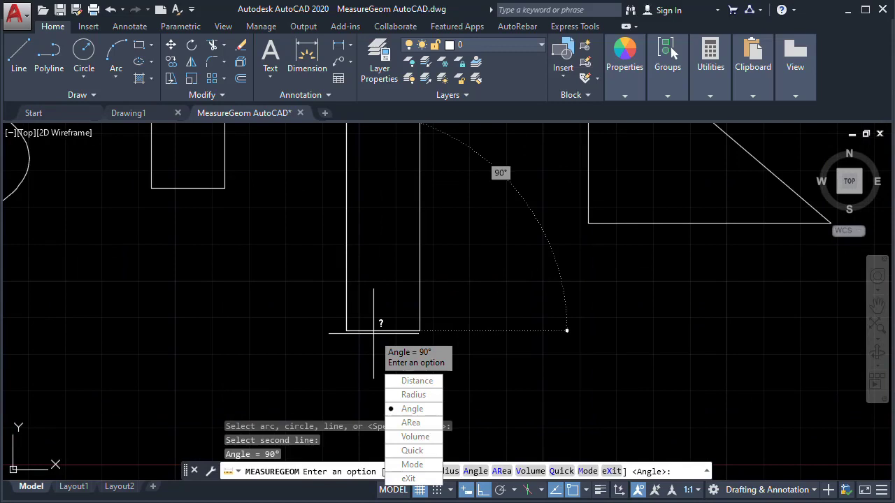
scroll(373, 333, down, 2)
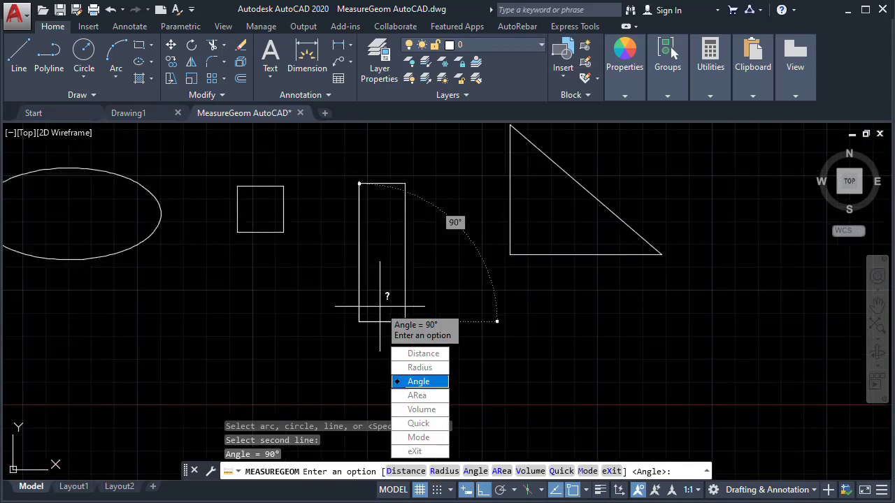
text(A)
key(Return)
scroll(455, 311, down, 2)
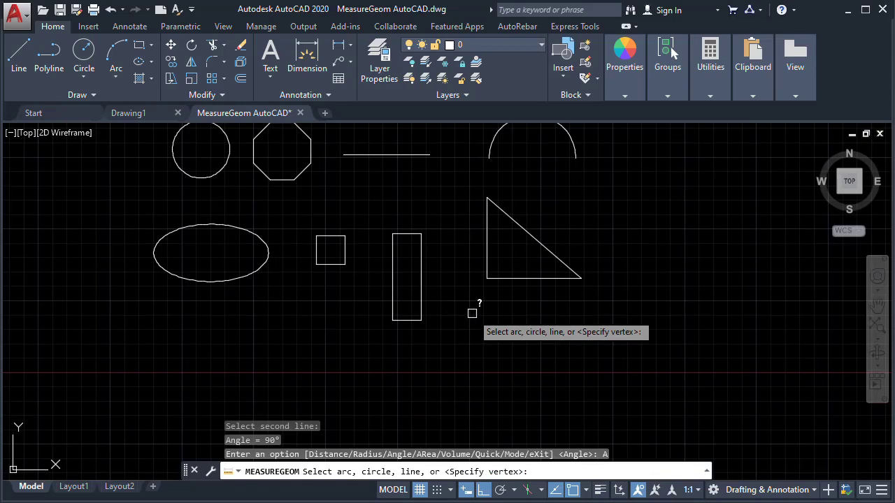
key(Escape)
mouse_move(472, 313)
middle_down()
mouse_move(494, 356)
mouse_move(469, 373)
middle_up()
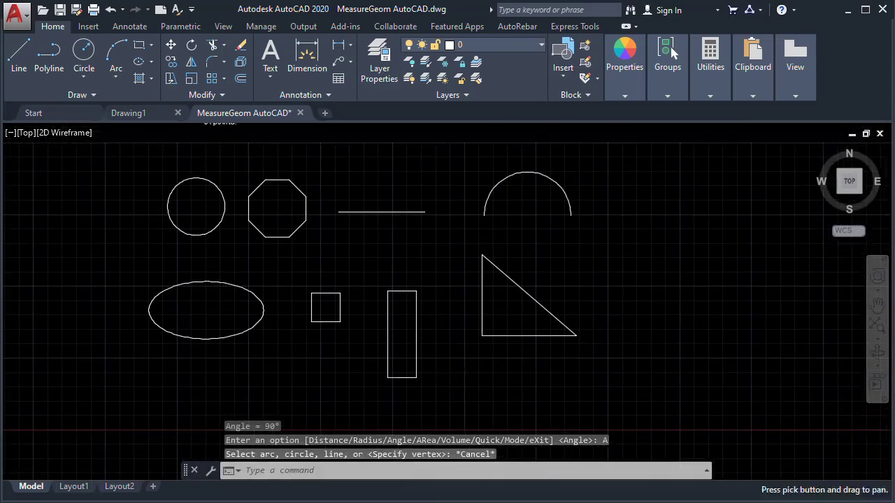
Measure the ellipse's area and perimeter with the Area tool's Object option.
click(710, 96)
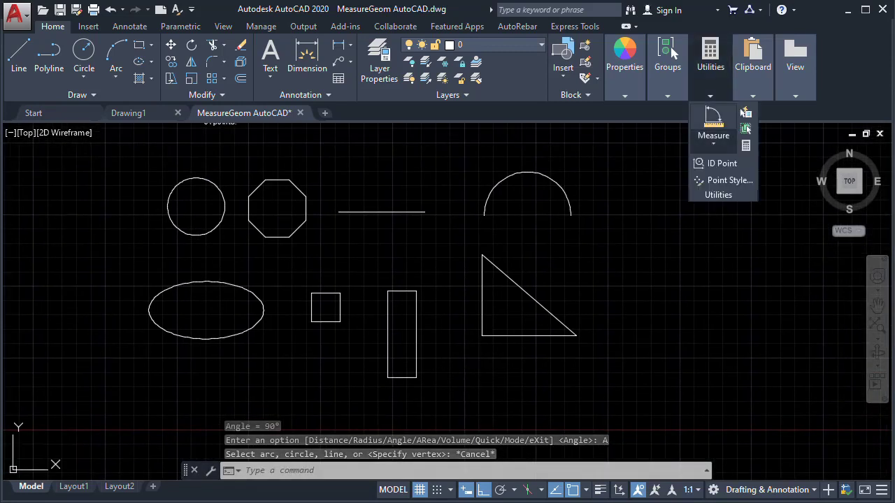
click(713, 139)
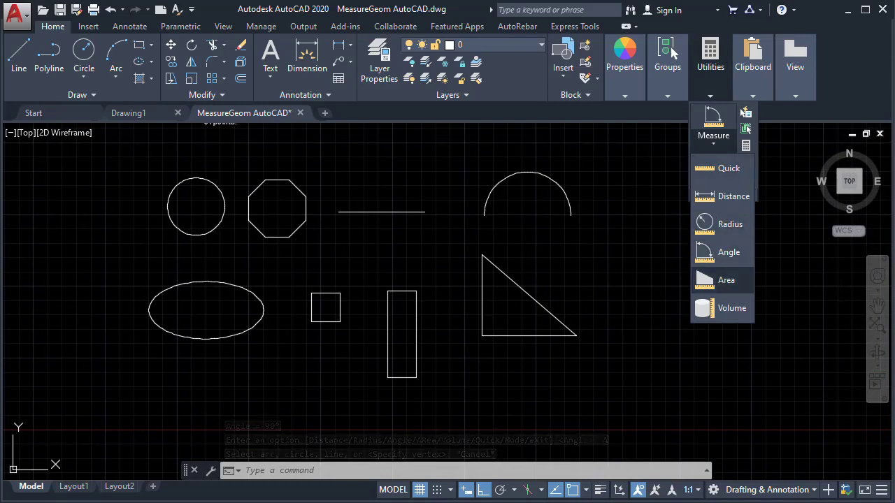
click(726, 279)
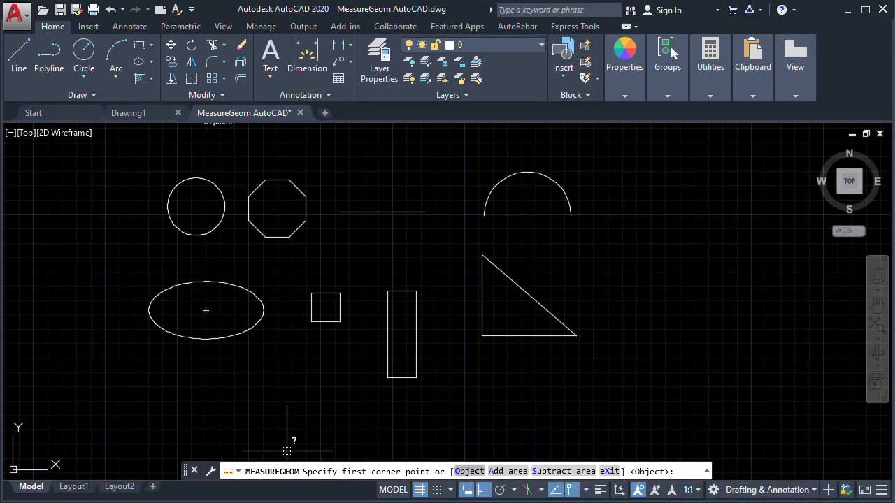
text(o)
key(Return)
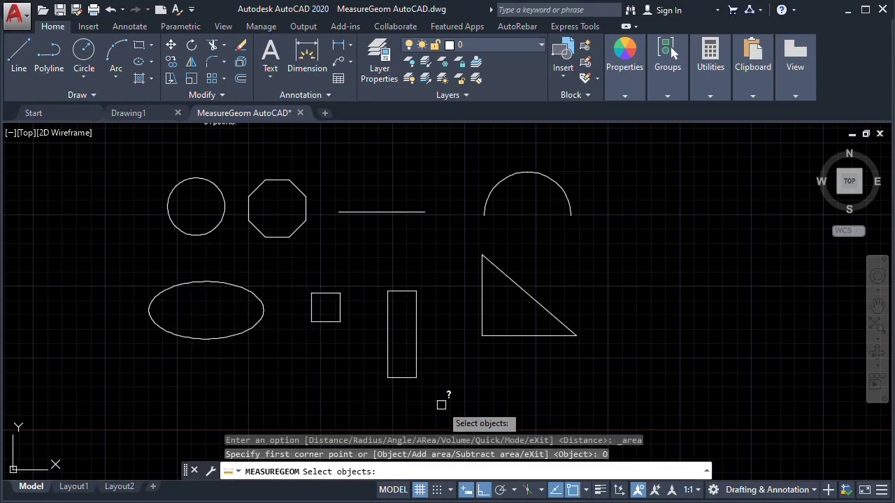
click(201, 339)
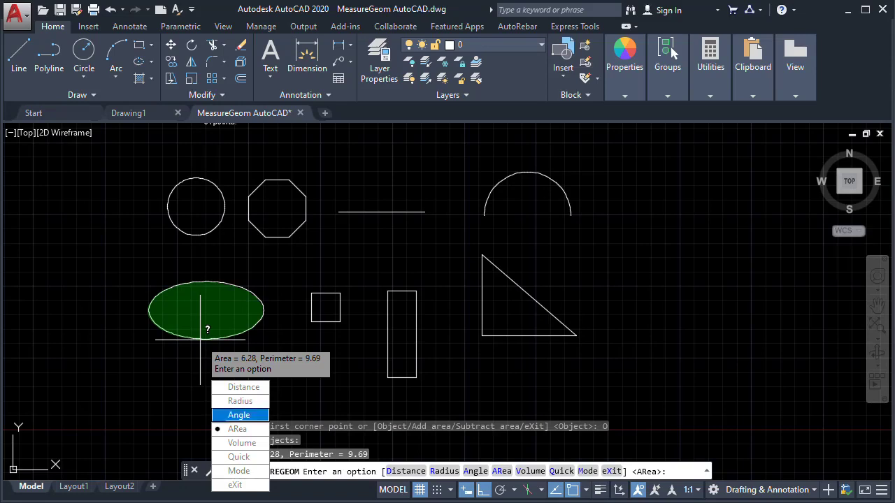
Measure the small square's area and perimeter with the Area tool's Object option.
key(Down)
key(Return)
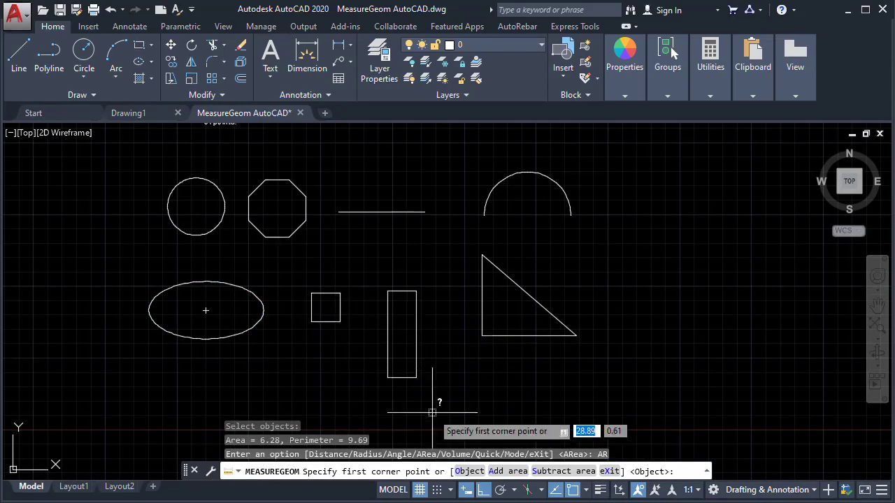
click(469, 471)
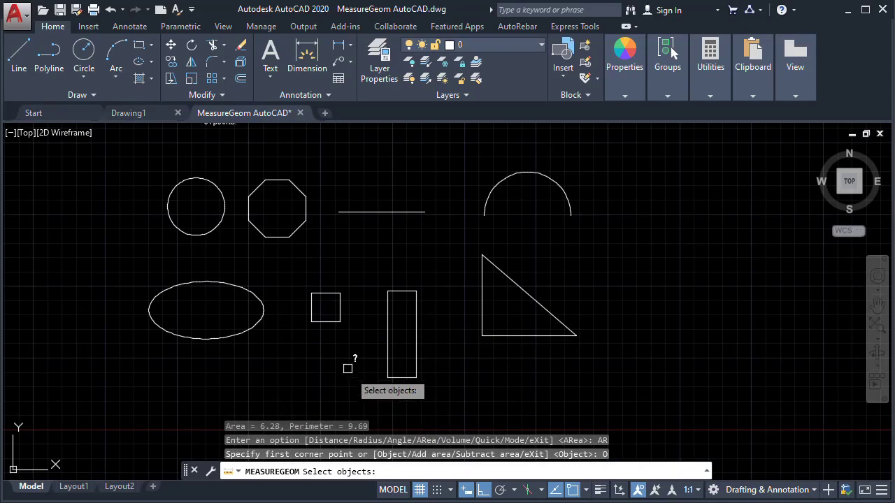
click(326, 322)
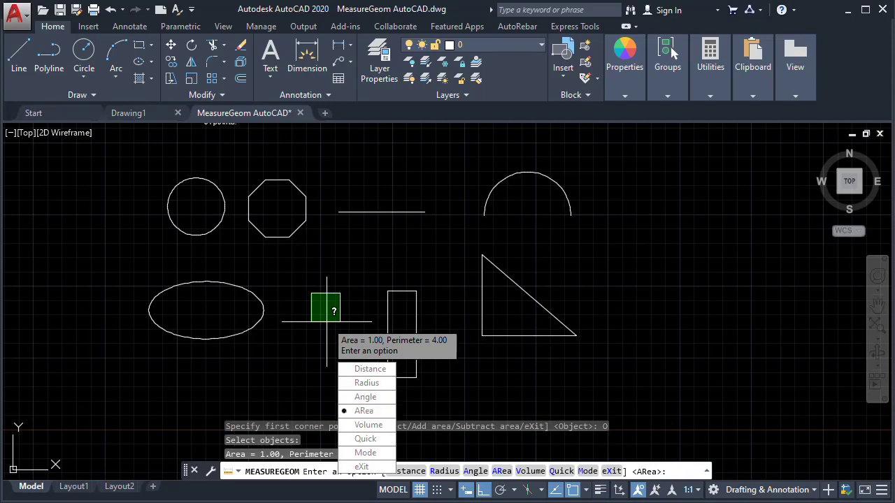
Measure the tall rectangle's area and perimeter with the Area tool's Object option, and exit the command.
key(Return)
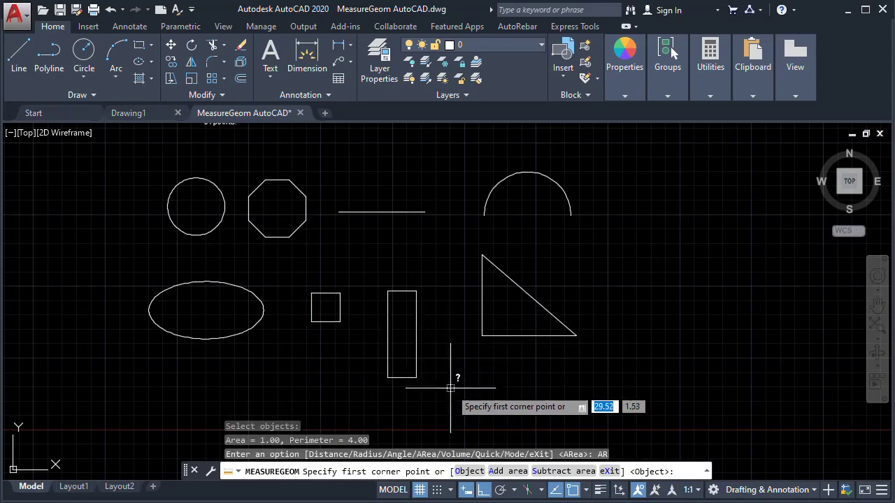
text(O)
key(Return)
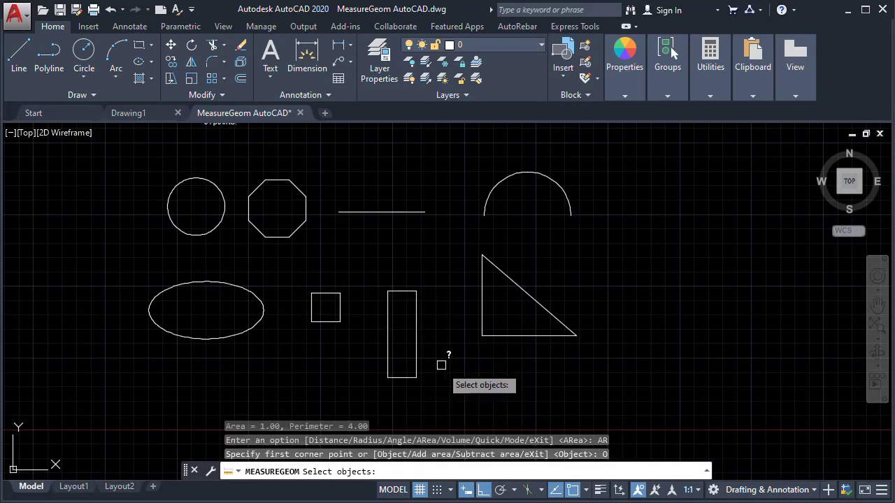
click(416, 335)
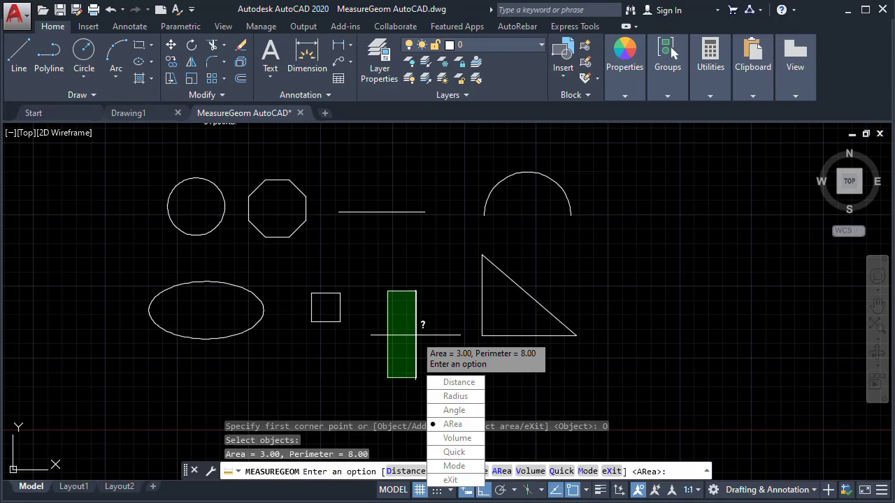
key(Escape)
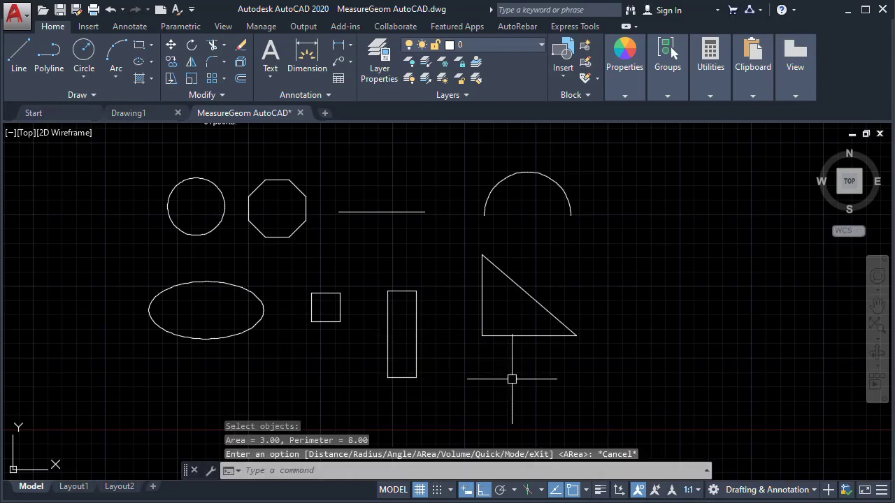
Draw a rectangle about 2.7 wide and 1.85 high in the empty space below the ellipse.
mouse_move(527, 388)
middle_down()
mouse_move(523, 375)
mouse_move(464, 354)
mouse_move(553, 319)
middle_up()
middle_drag(361, 379, 371, 385)
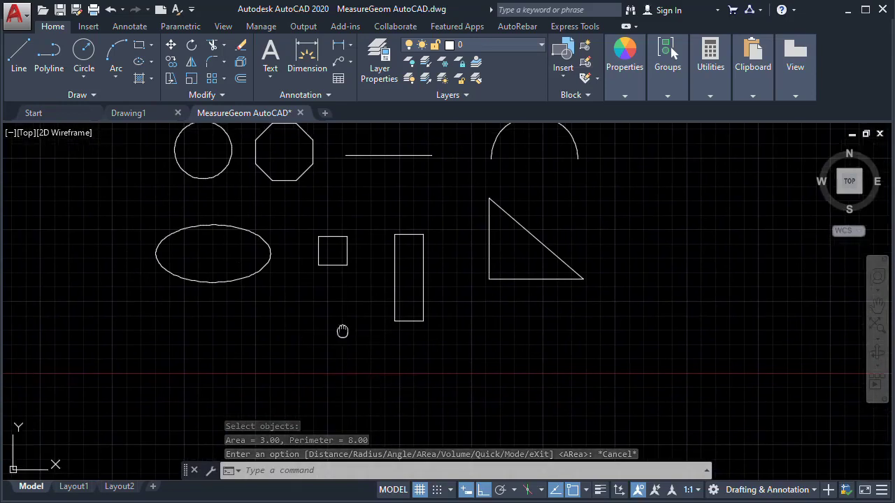
middle_drag(303, 340, 330, 343)
click(140, 44)
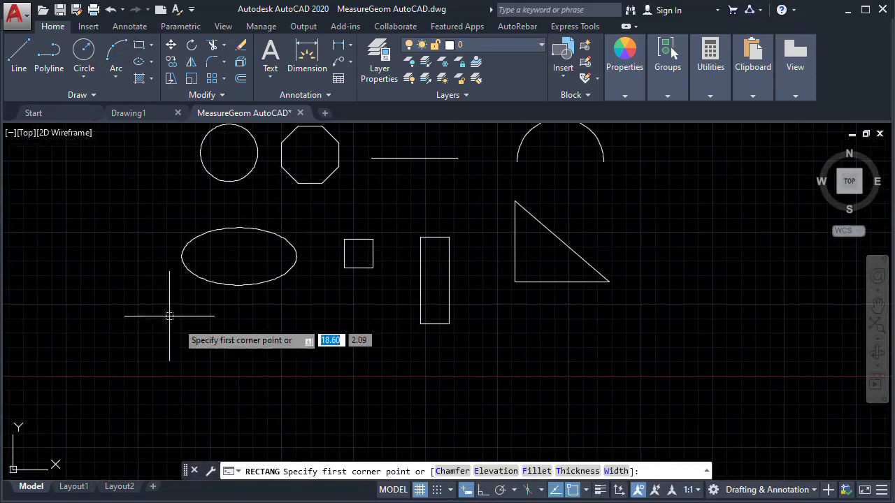
click(217, 344)
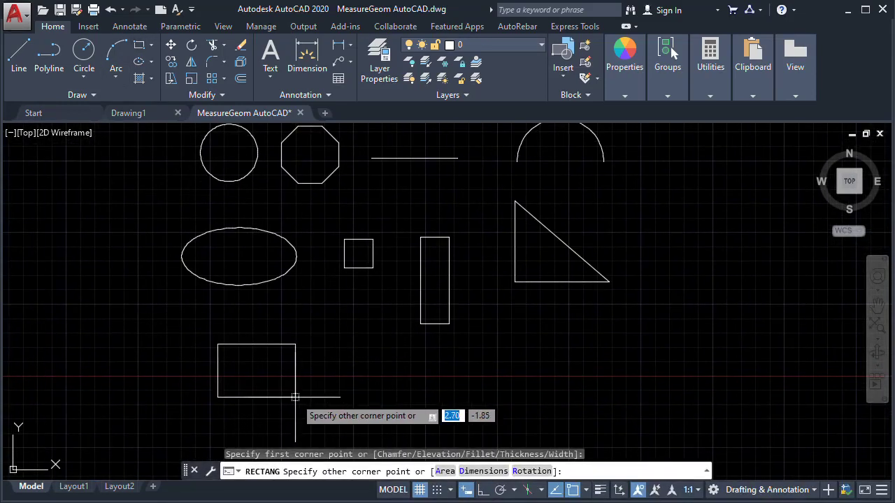
click(295, 396)
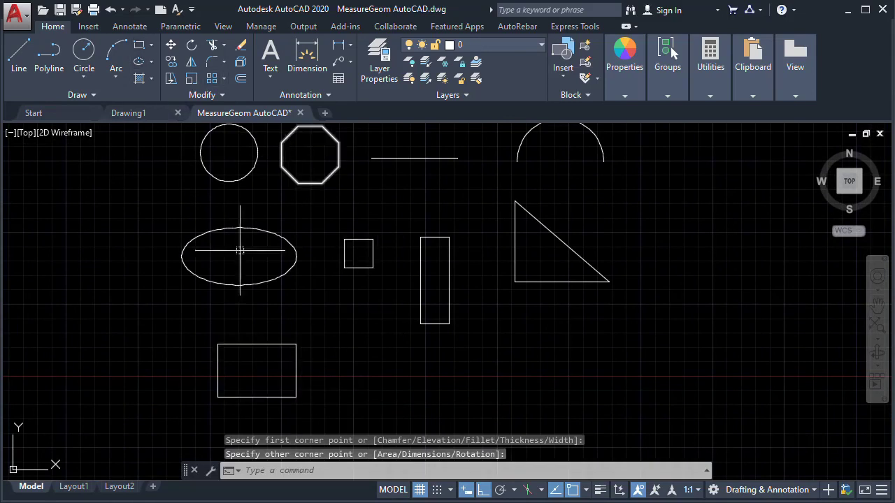
Draw a second rectangle, about 2.18 wide and 1.16 high, overlapping the right side of the new rectangle.
key(Return)
scroll(294, 399, up, 2)
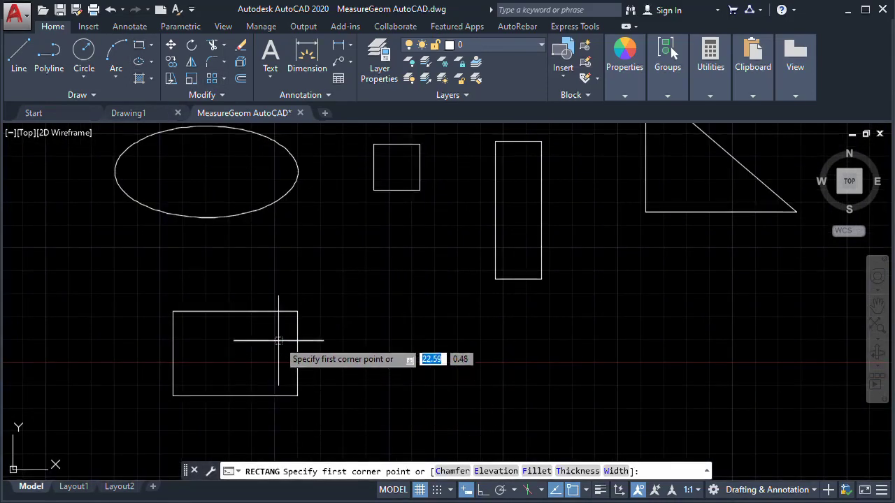
click(257, 336)
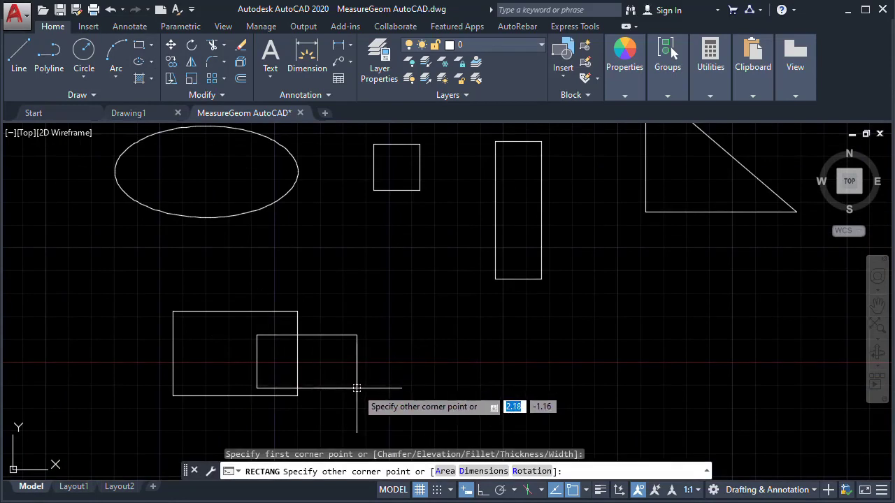
click(362, 388)
Measure the larger overlapping rectangle's area and perimeter with the Area tool's Object option.
mouse_move(348, 400)
middle_down()
mouse_move(350, 415)
mouse_move(378, 401)
middle_up()
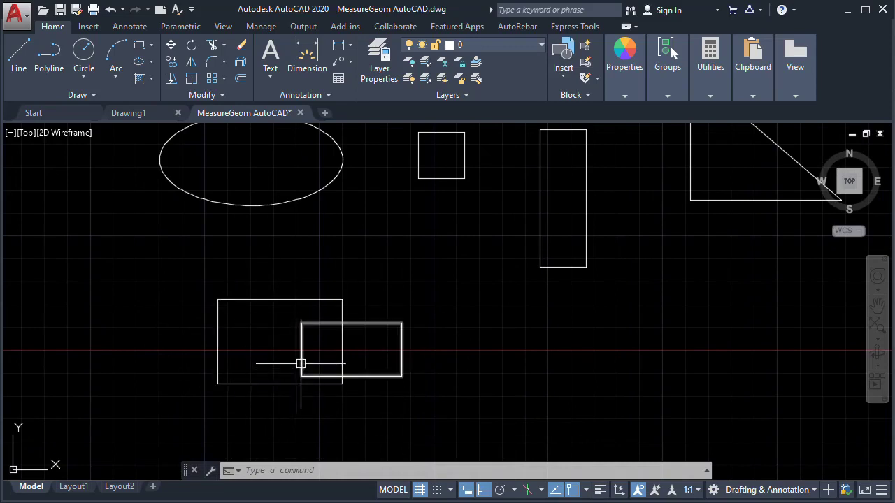
mouse_move(311, 359)
middle_down()
mouse_move(323, 329)
mouse_move(297, 336)
middle_up()
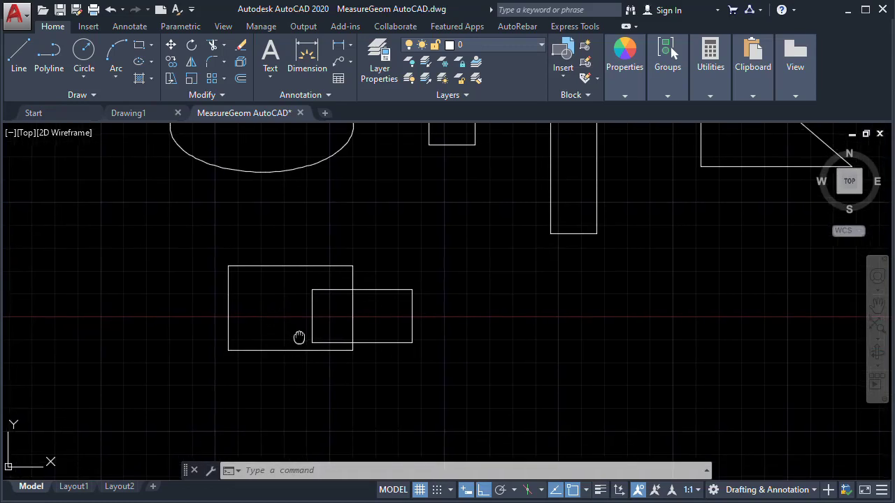
click(711, 95)
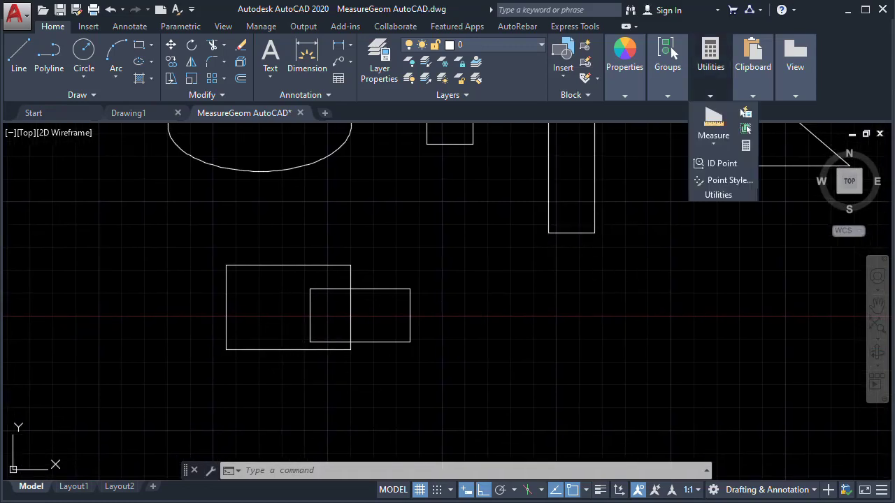
click(713, 143)
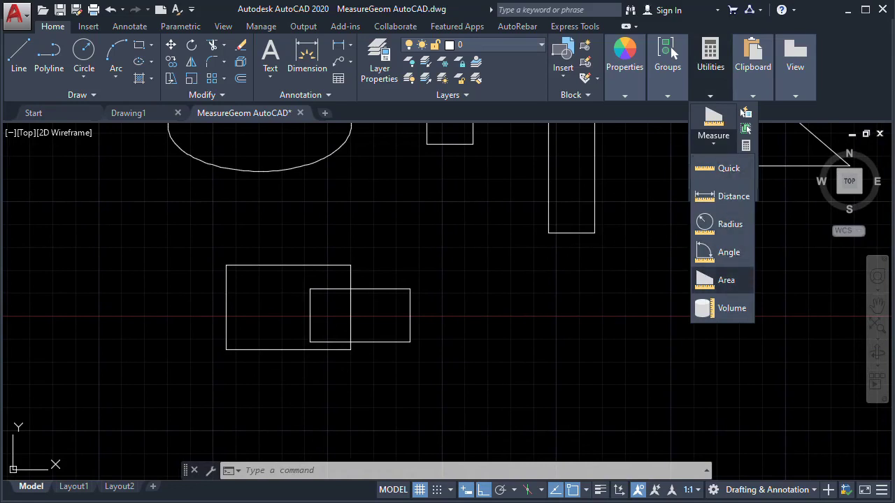
click(726, 280)
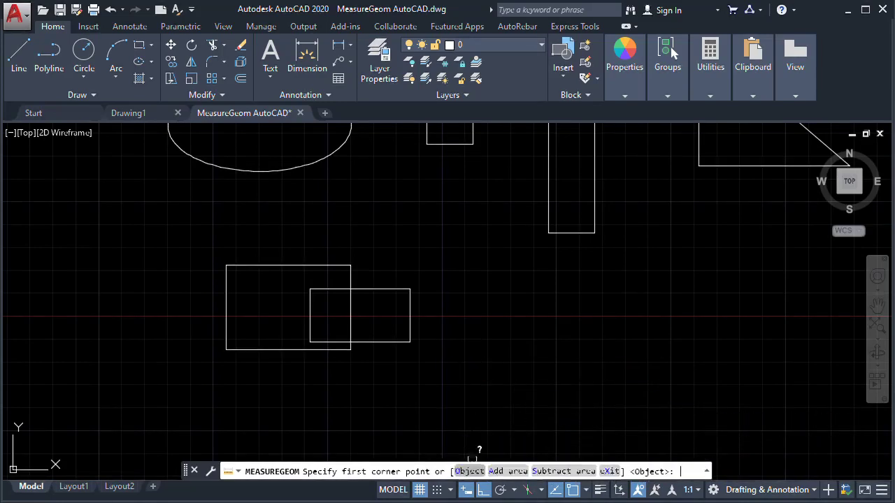
click(469, 471)
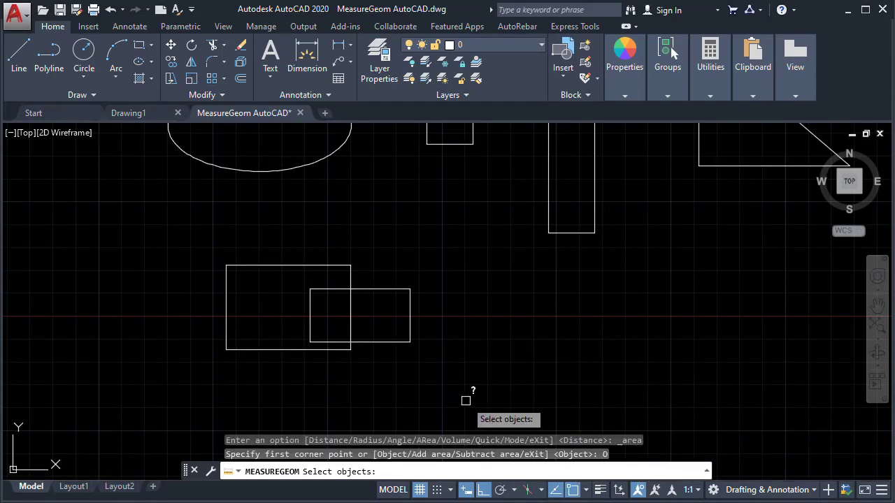
click(274, 265)
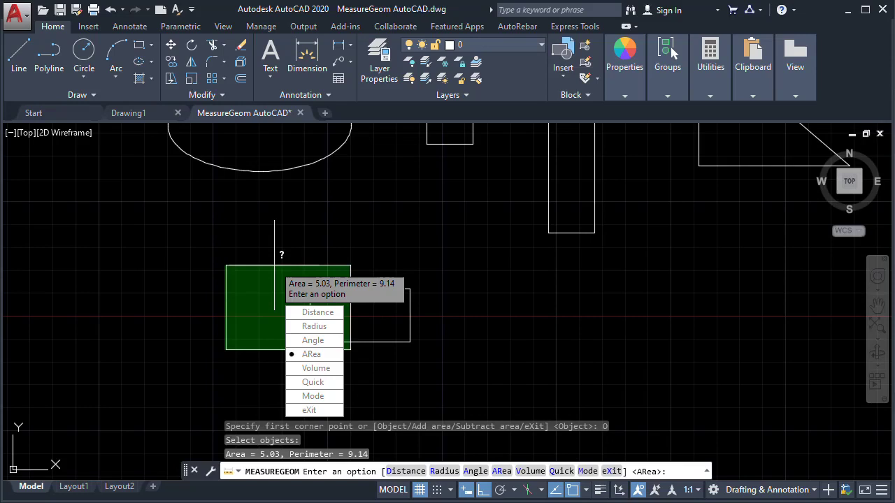
Add up the areas of the two overlapping rectangles with the Add area and Object options.
key(Down)
key(Return)
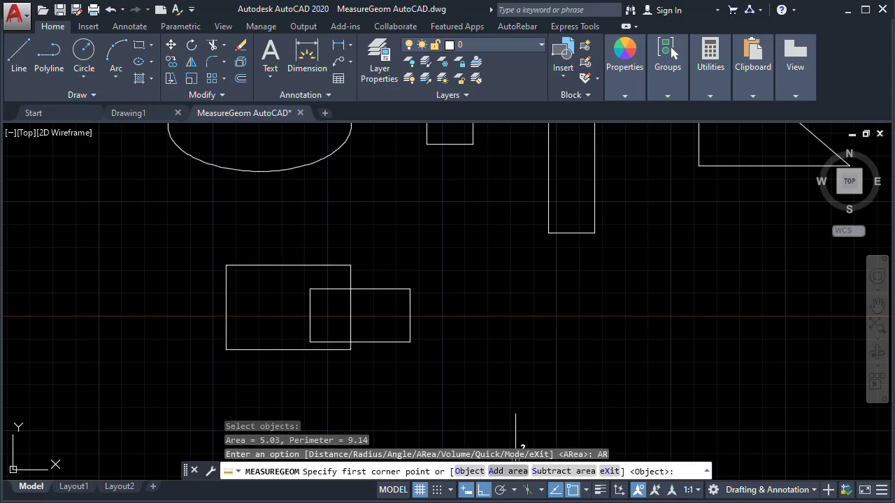
text(A)
key(Return)
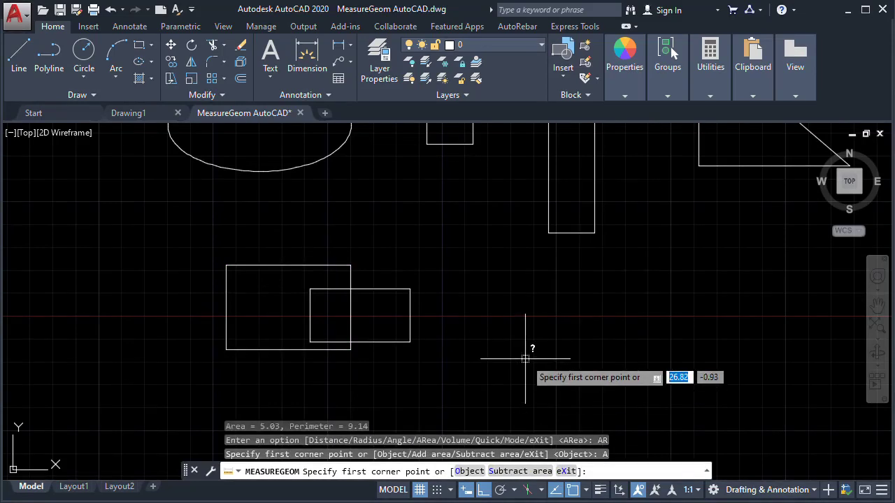
text(O)
key(Return)
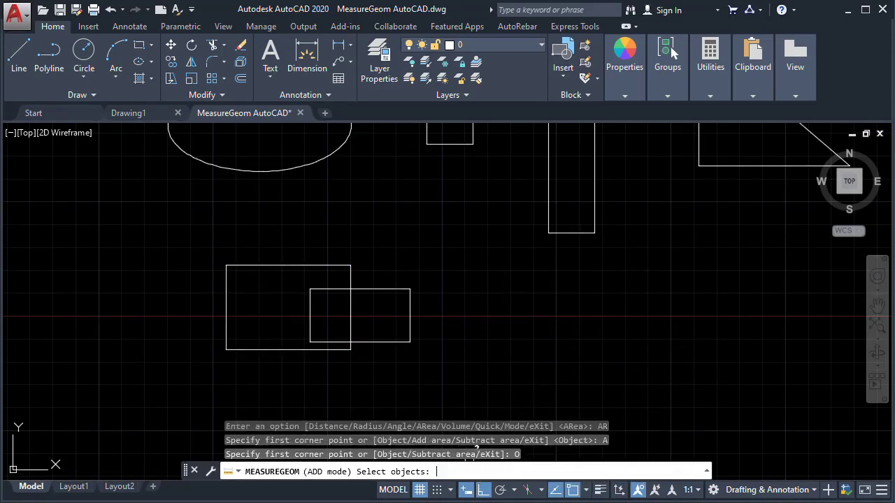
click(333, 266)
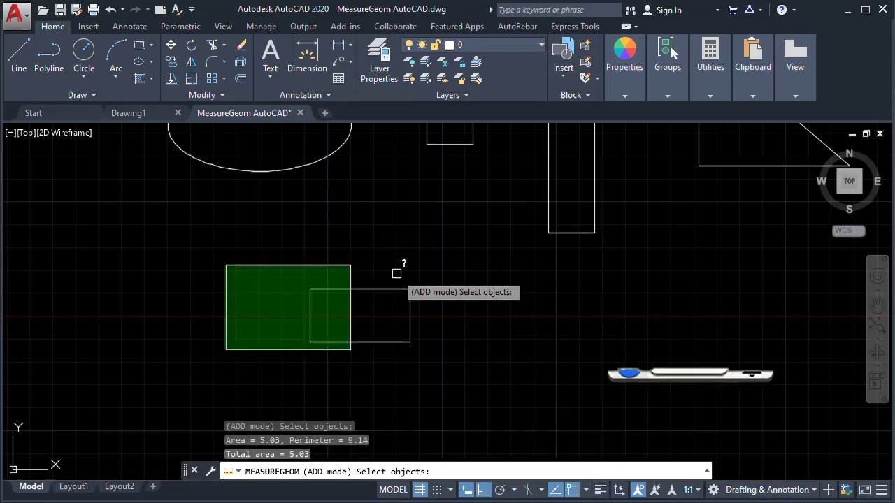
click(391, 288)
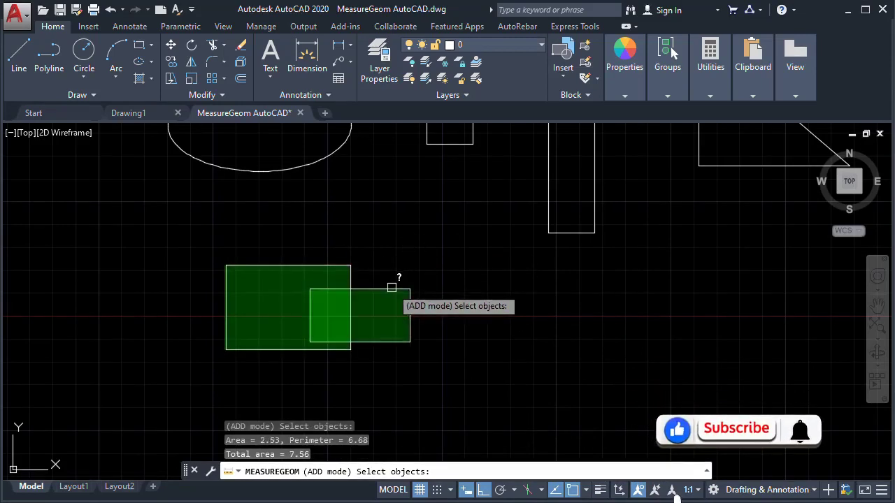
key(Return)
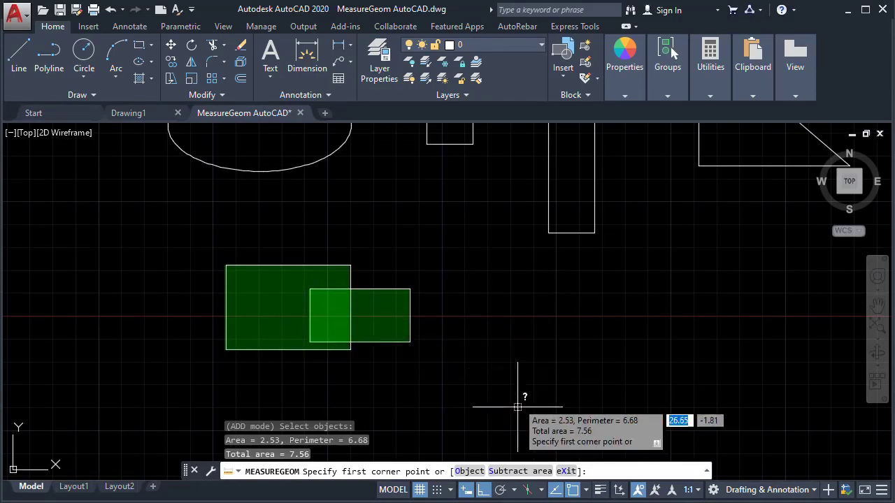
Subtract the rectangles' overlap from the running total by picking its four corners with the Subtract area option.
text(s)
key(Return)
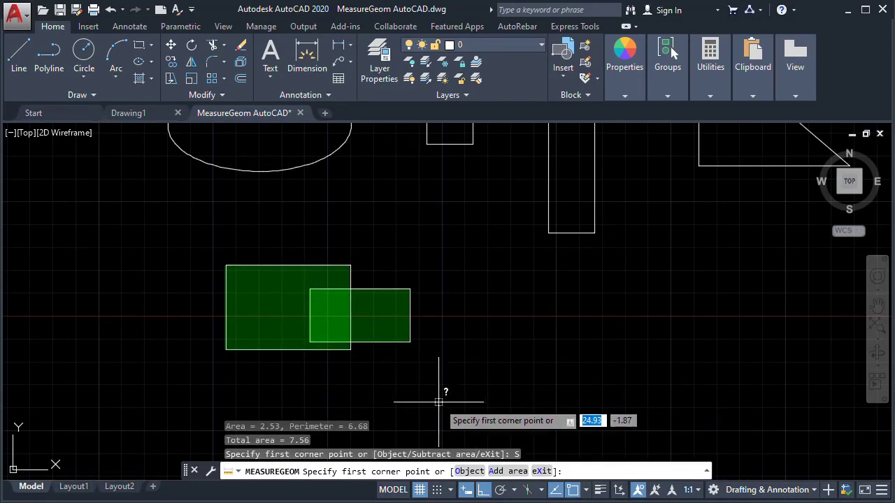
scroll(321, 290, up, 5)
scroll(325, 283, down, 2)
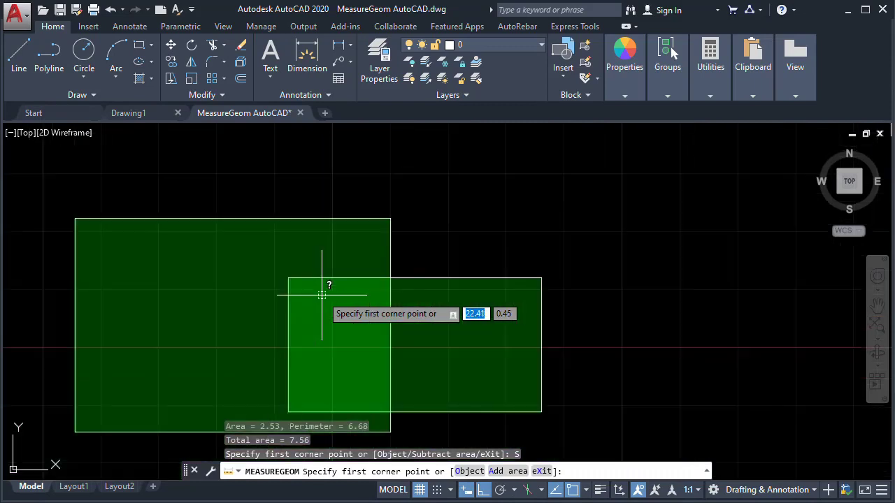
click(290, 282)
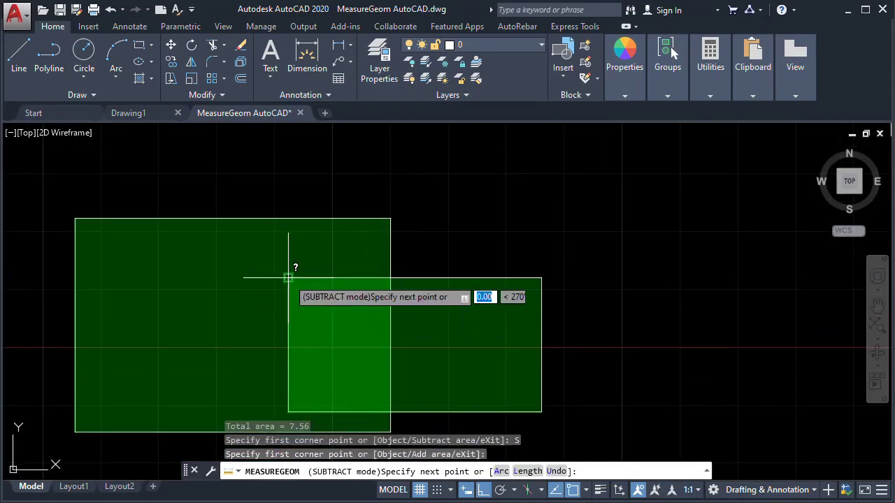
click(390, 279)
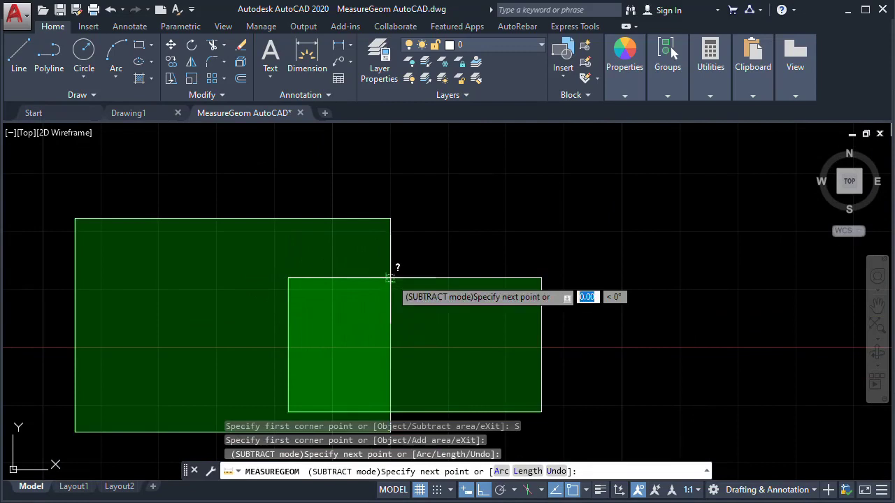
click(390, 413)
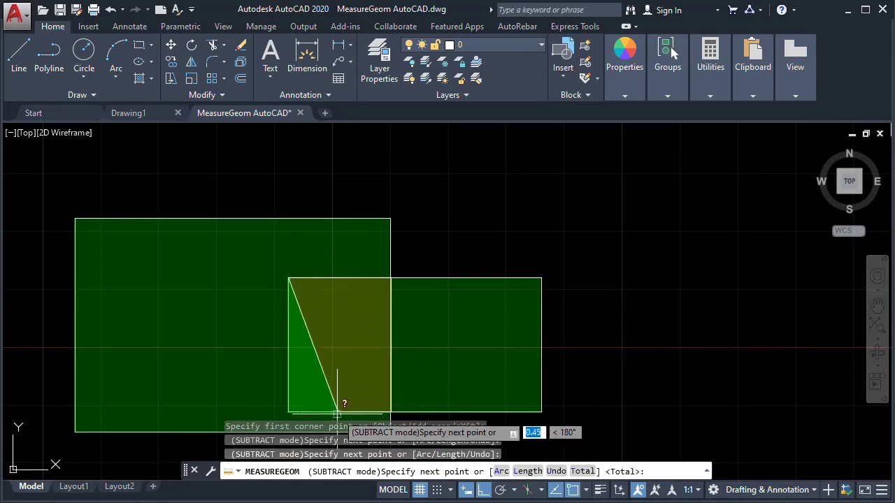
click(288, 412)
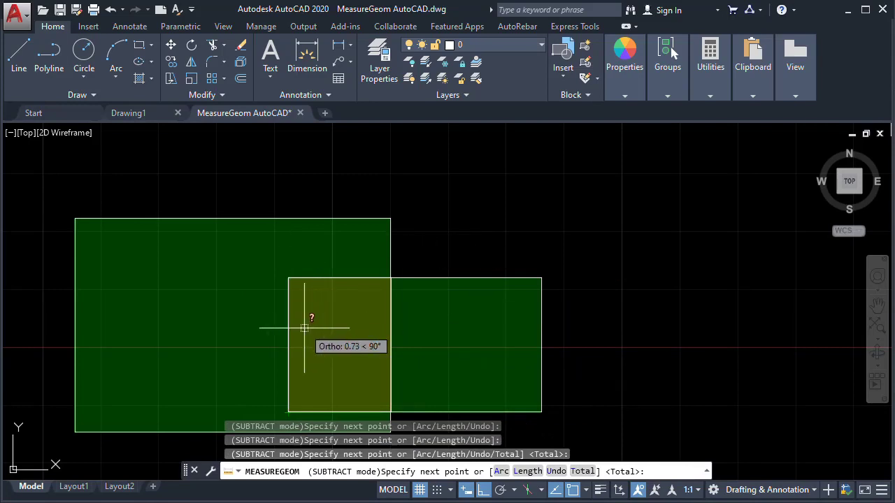
key(Return)
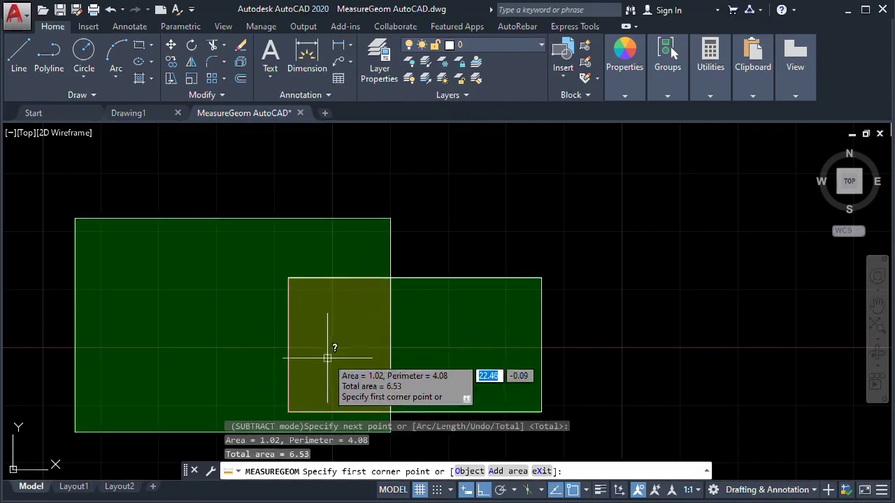
Finish the area subtraction for the overlapping rectangles and exit the MEASUREGEOM command.
middle_drag(339, 319, 343, 288)
key(Return)
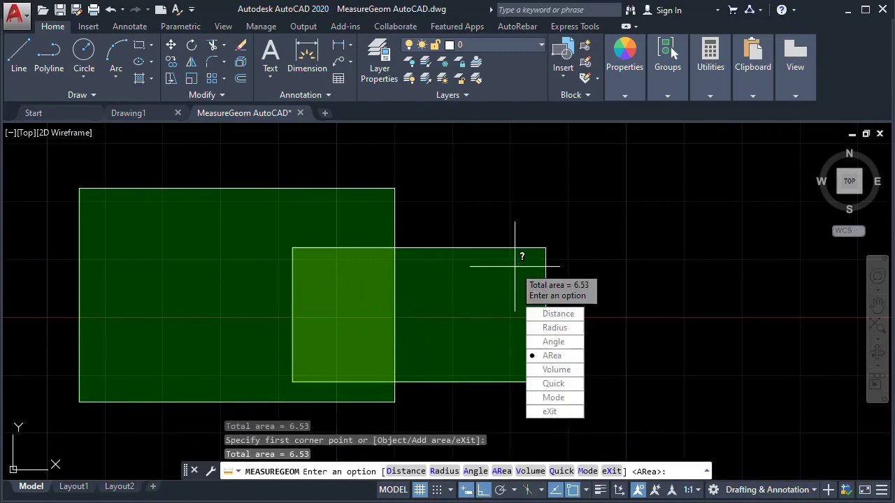
key(Down)
key(Down)
key(Down)
key(Down)
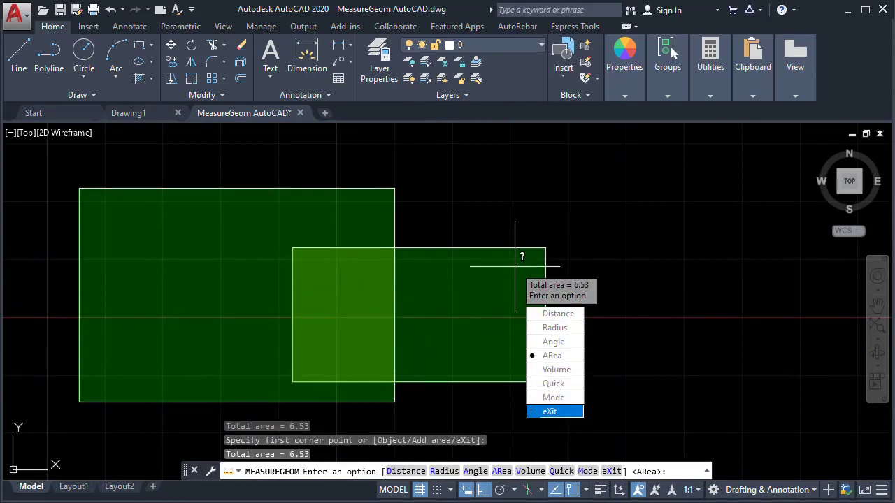
key(Return)
middle_drag(620, 240, 620, 239)
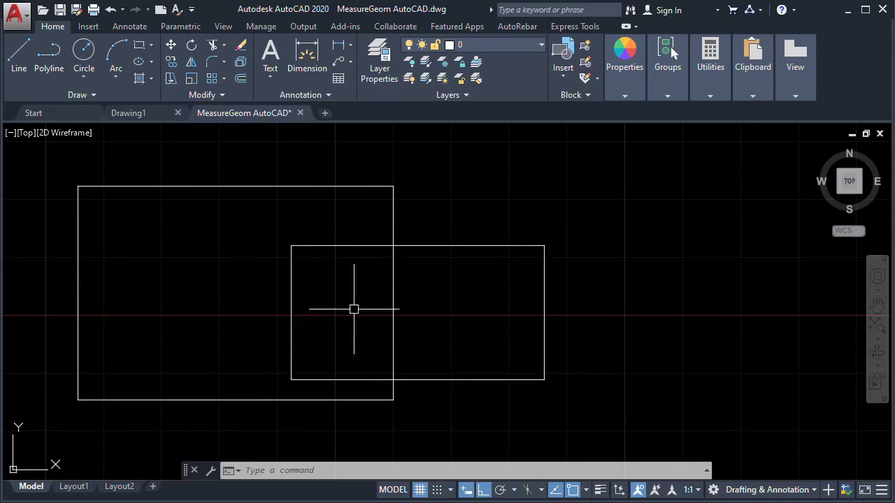
Measure the area and perimeter of the larger overlapping rectangle without the overlap by picking the corners around that region.
click(710, 67)
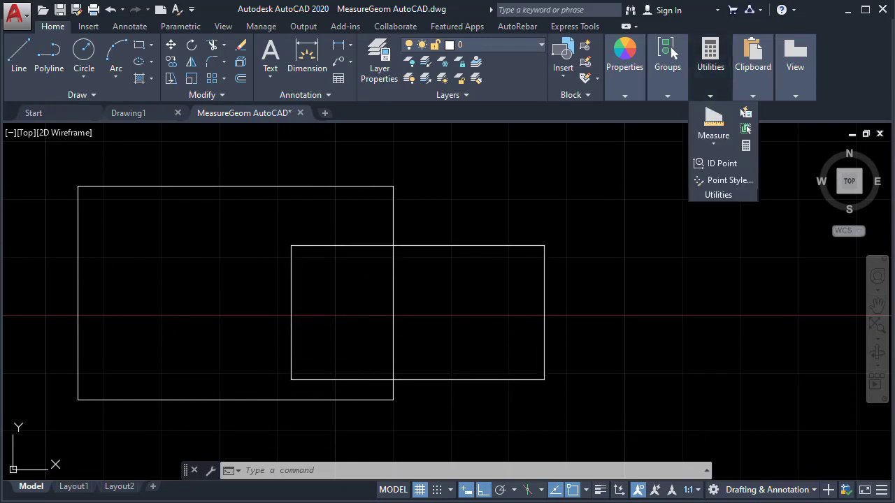
click(713, 140)
click(726, 279)
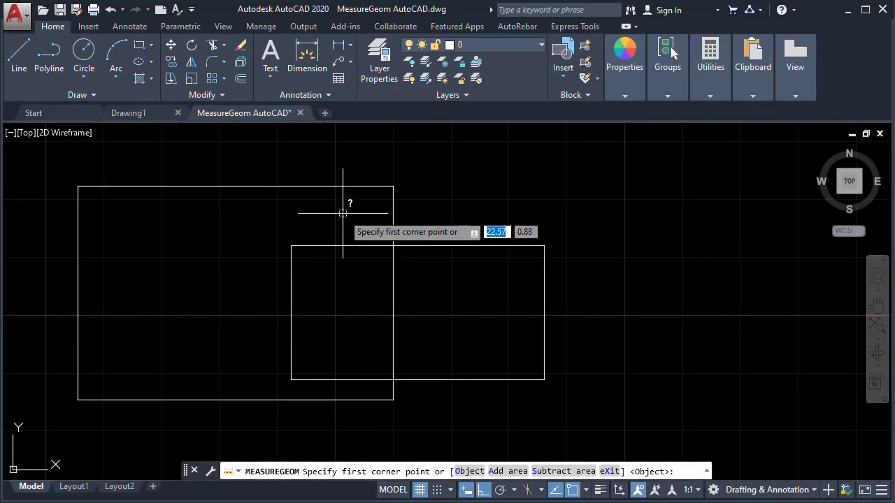
click(77, 187)
click(392, 186)
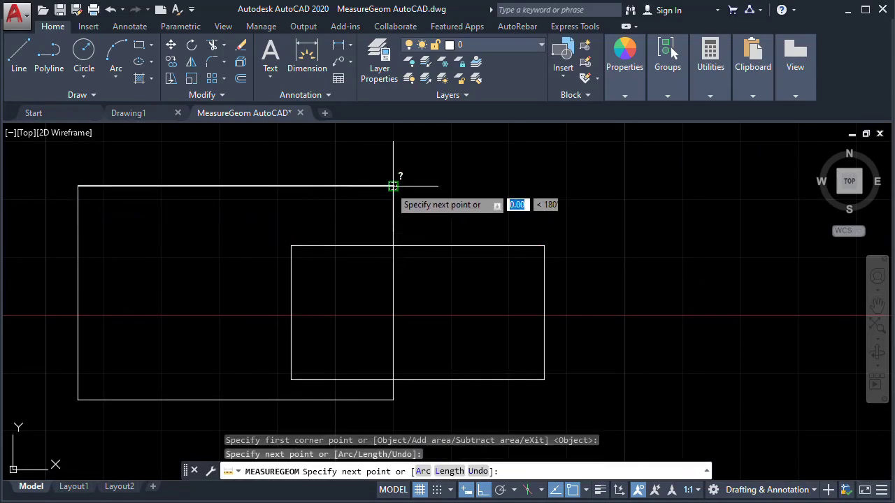
click(394, 245)
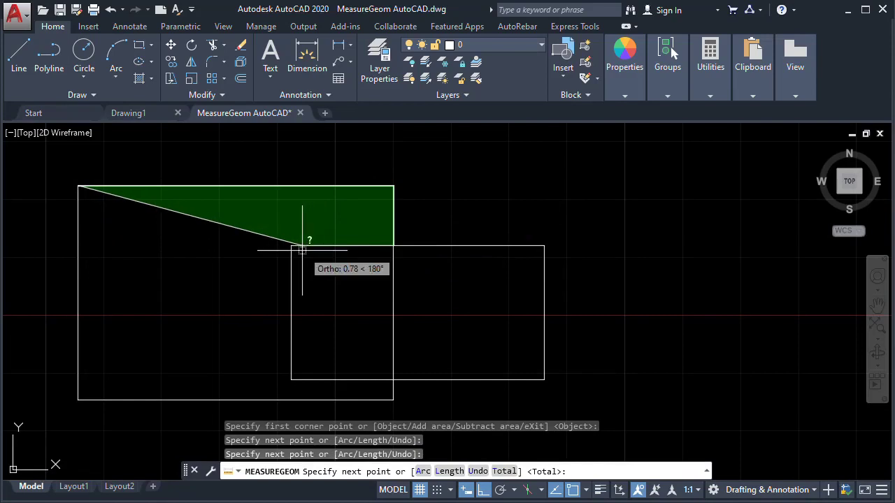
click(291, 245)
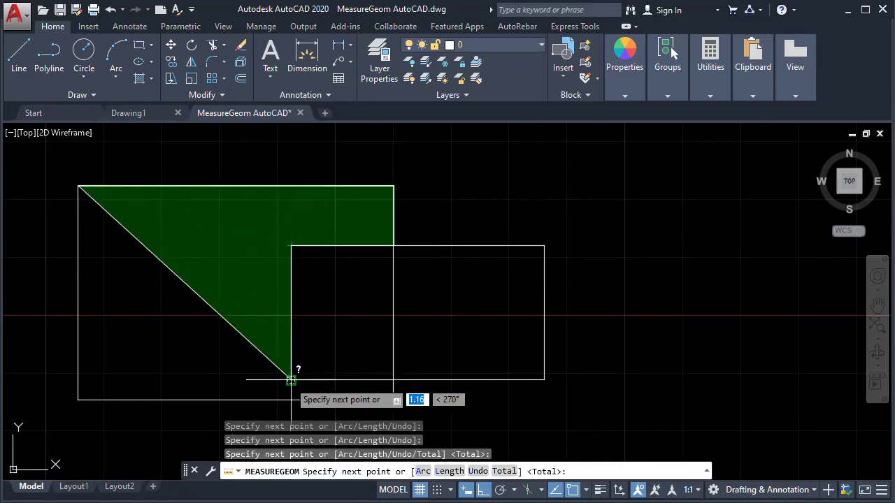
click(291, 380)
click(393, 380)
click(393, 400)
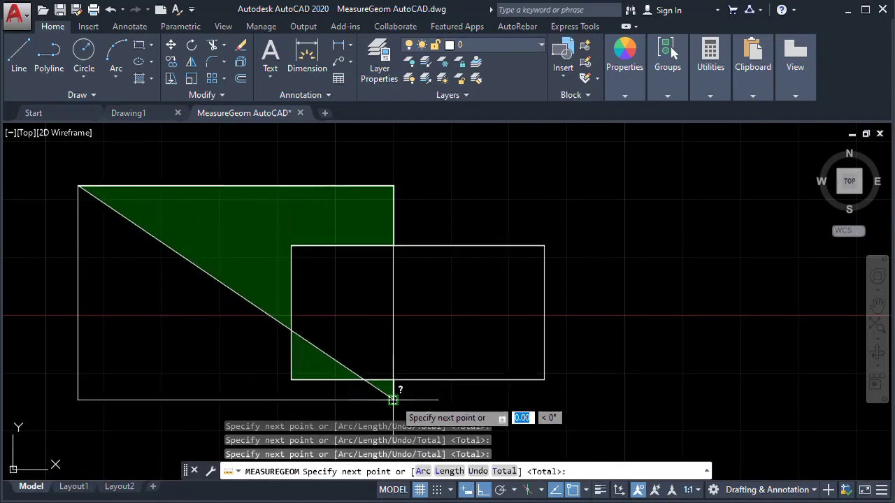
click(78, 399)
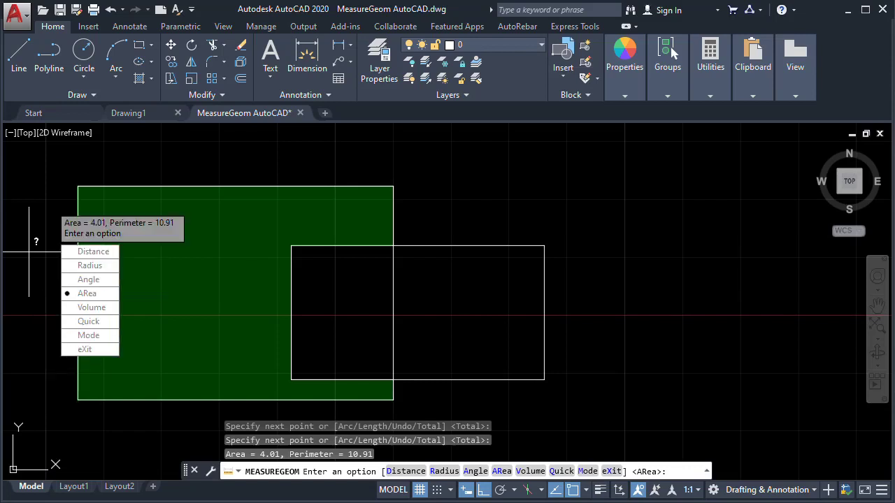
key(Return)
Measure the tall narrow rectangle's volume with the Volume tool's Object option and a height of 2, then exit the command.
scroll(216, 208, down, 2)
middle_drag(229, 180, 226, 233)
scroll(291, 215, down, 2)
middle_drag(292, 215, 304, 290)
scroll(309, 233, down, 1)
middle_drag(310, 233, 305, 311)
click(710, 96)
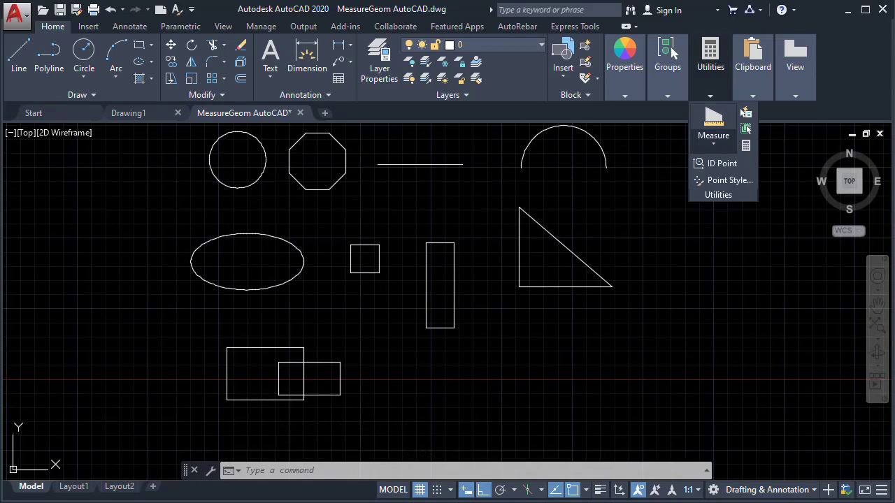
click(713, 144)
click(729, 421)
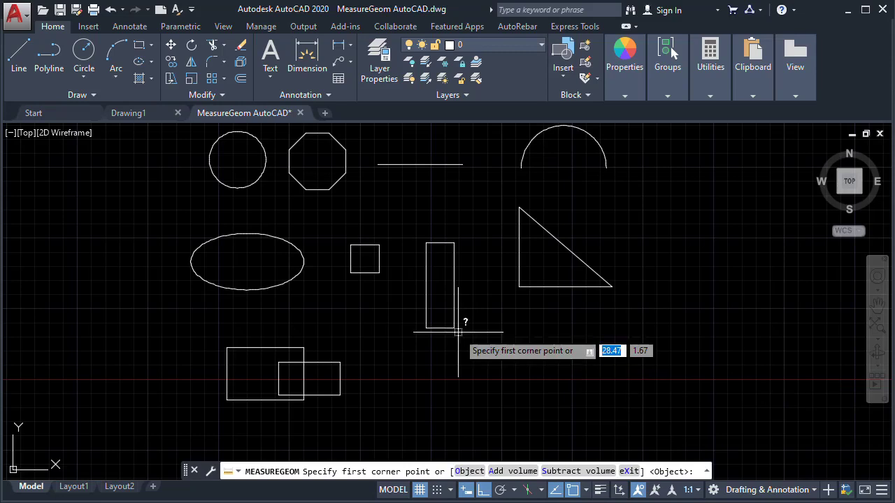
scroll(437, 312, up, 4)
middle_drag(438, 312, 440, 323)
scroll(440, 325, down, 3)
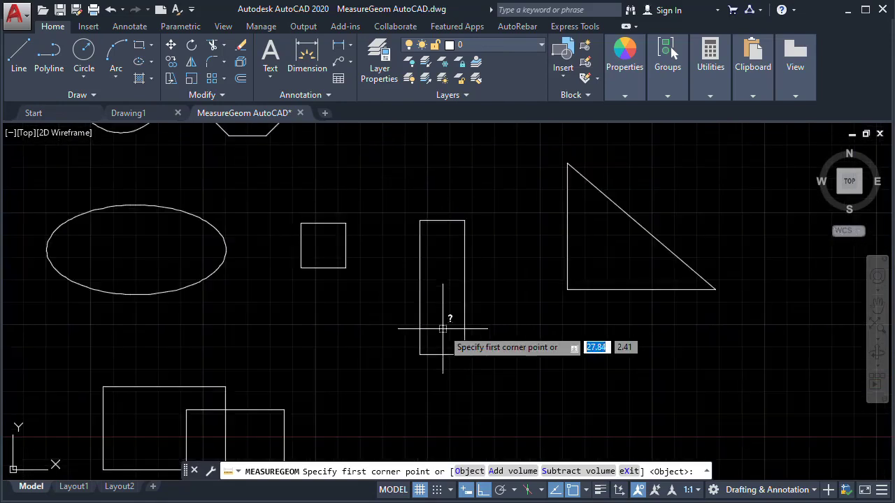
click(467, 471)
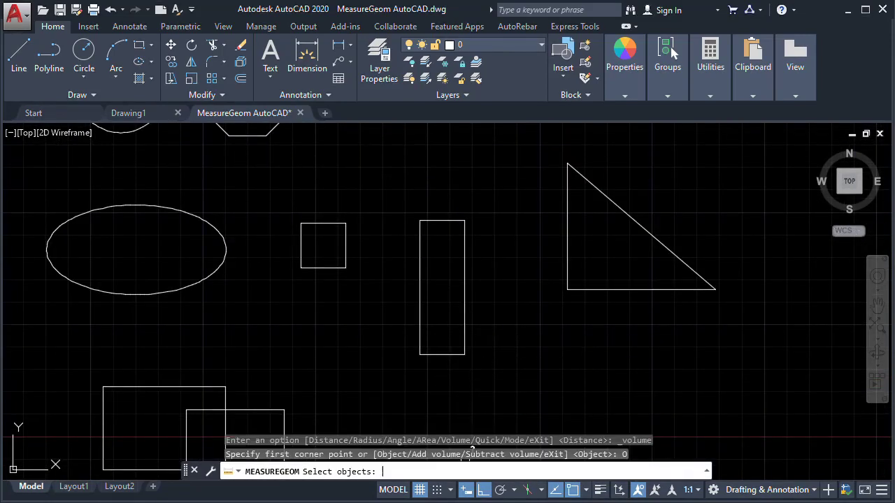
click(464, 251)
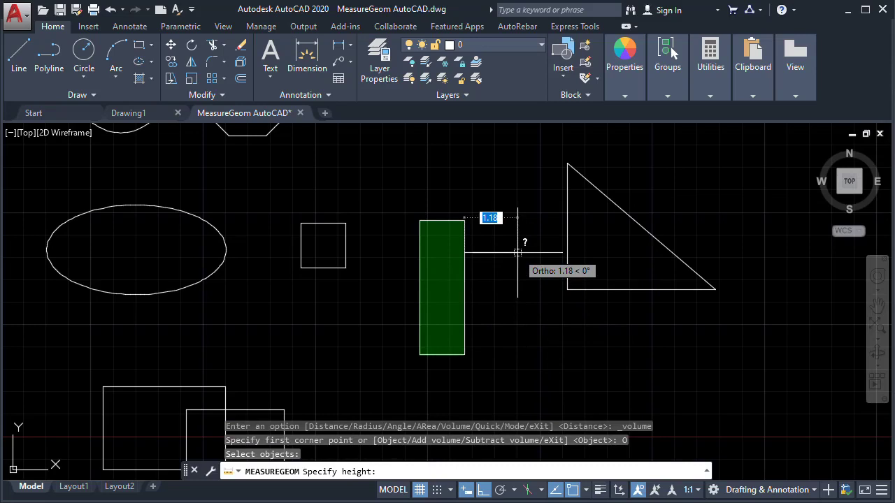
key(BackSpace)
key(Return)
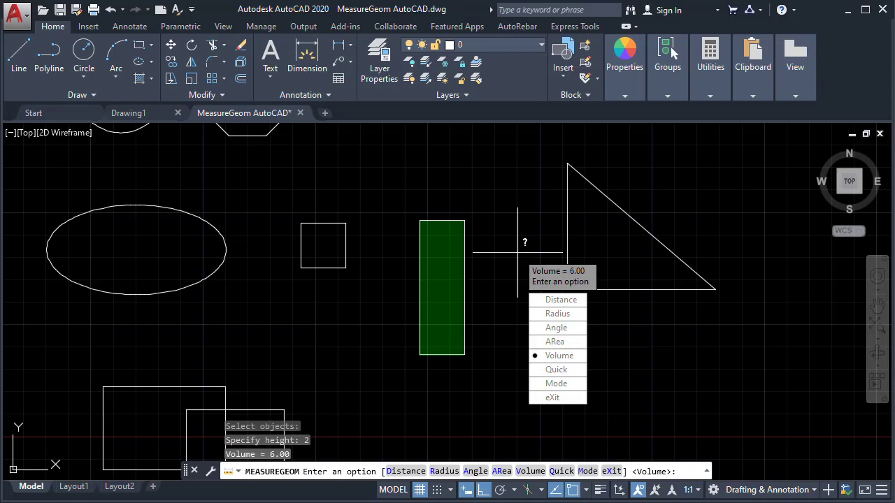
key(Down)
key(Down)
key(Down)
key(Up)
key(Down)
key(Down)
key(Return)
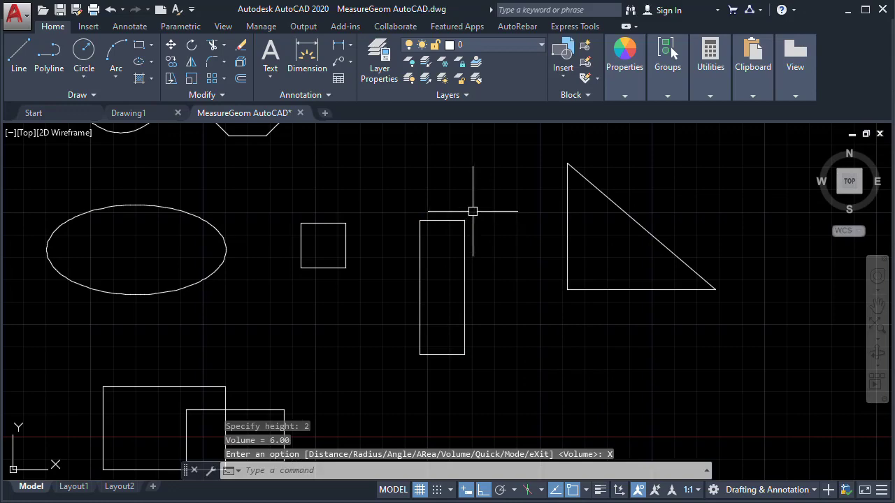
Switch from the top view to an isometric view facing the top, left and front sides of the drawing.
scroll(415, 217, down, 3)
middle_drag(416, 215, 429, 234)
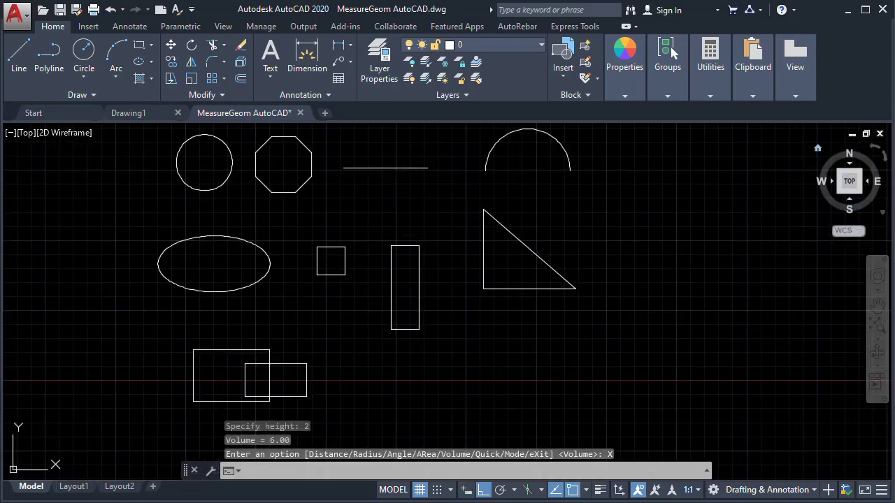
click(837, 193)
mouse_move(609, 307)
middle_down()
mouse_move(553, 305)
mouse_move(489, 279)
middle_up()
scroll(490, 279, up, 3)
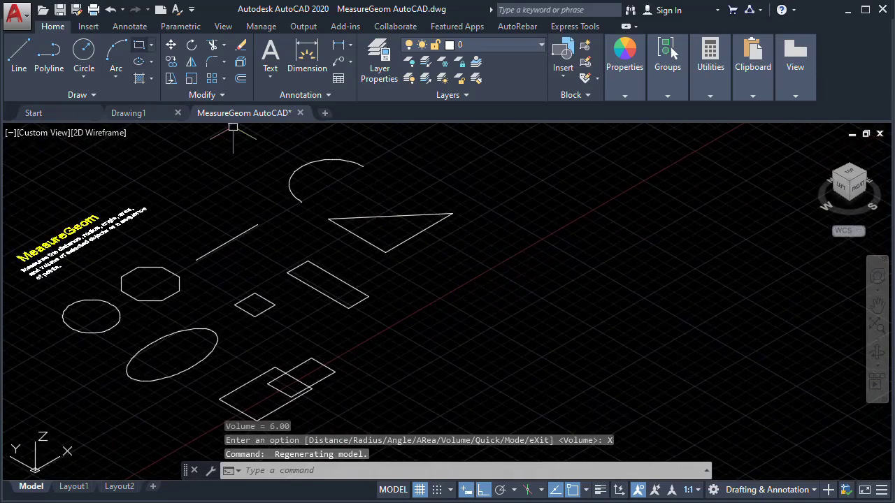
text(rec)
key(Return)
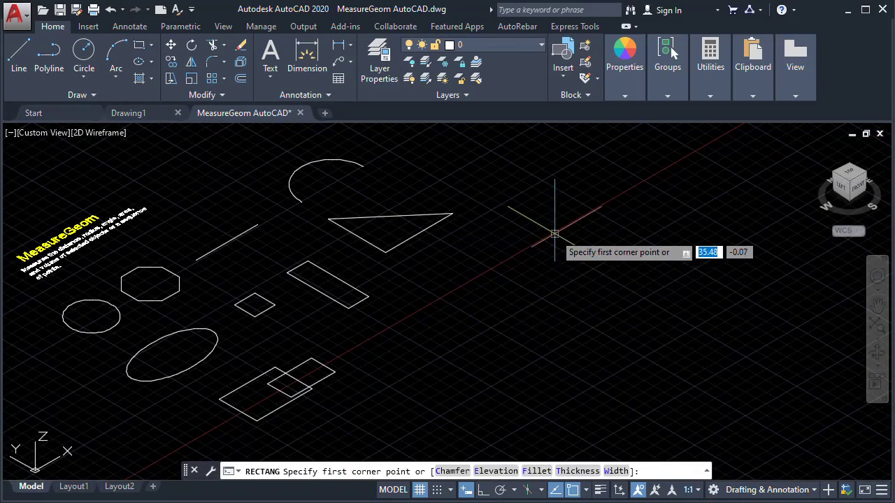
key(Escape)
Extrude the tall narrow rectangle to a height of 2 and erase its defining object.
middle_drag(285, 309, 382, 298)
scroll(375, 282, up, 2)
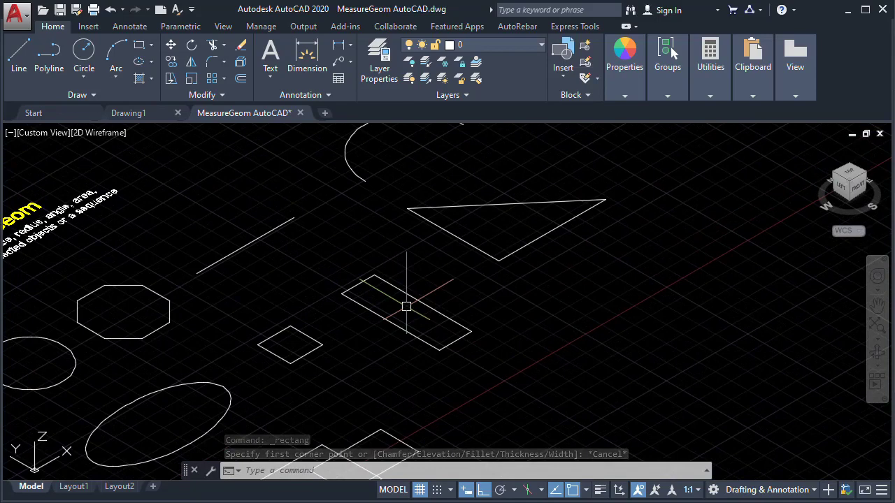
text(ex)
key(Return)
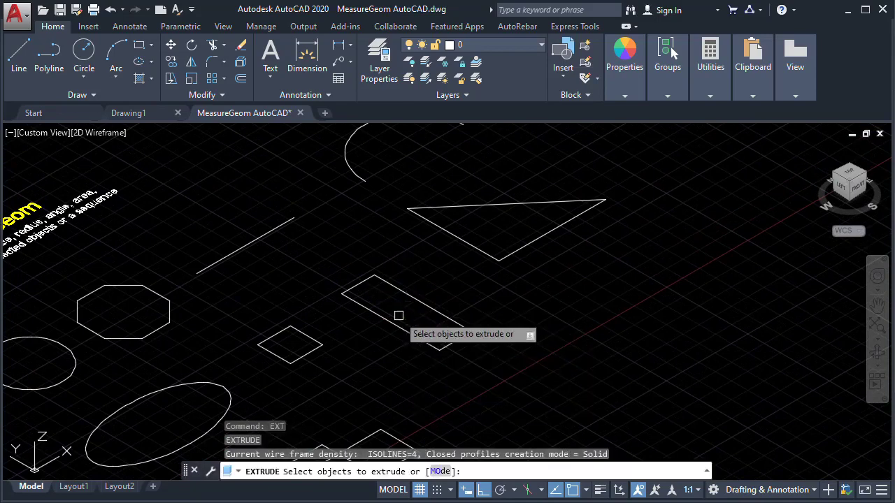
click(413, 335)
key(Return)
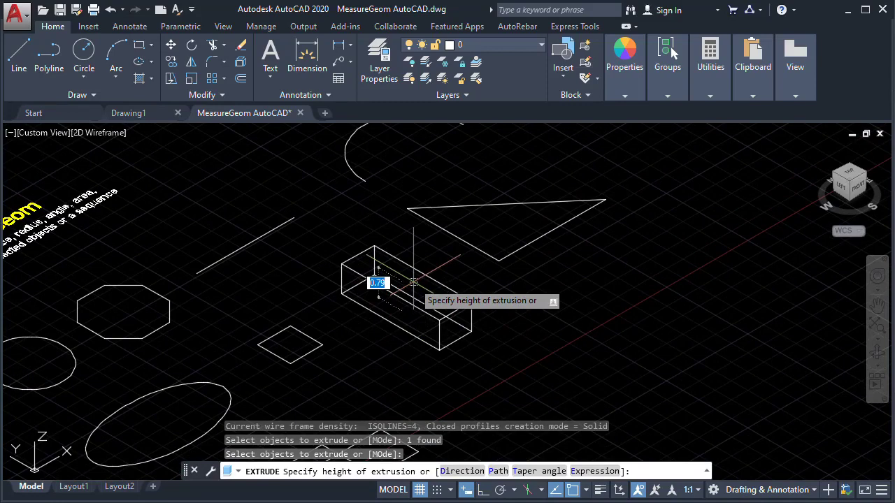
key(Down)
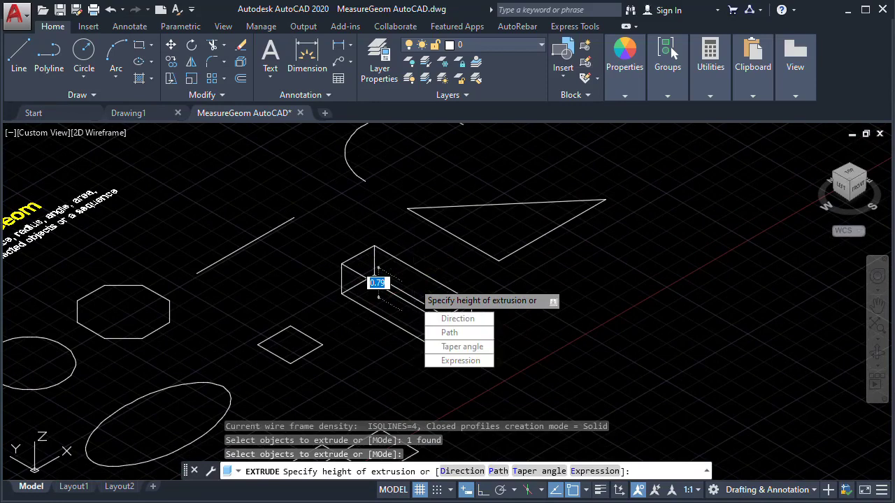
text(2)
key(Return)
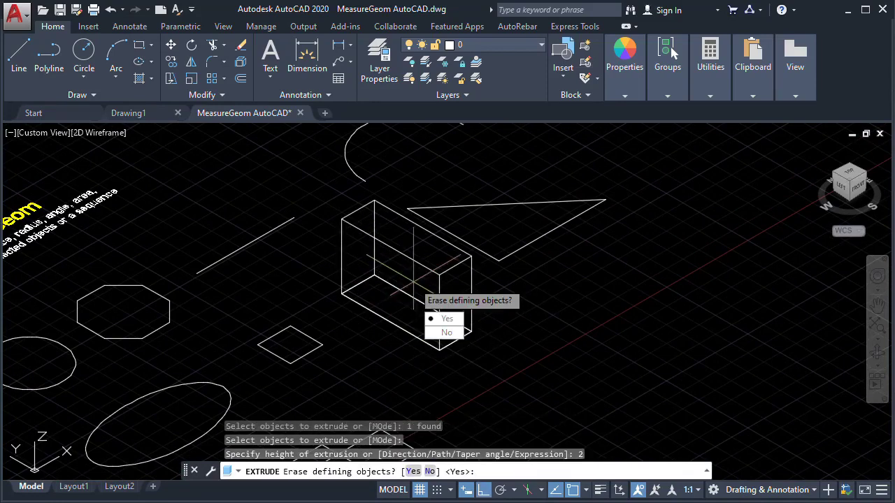
key(Down)
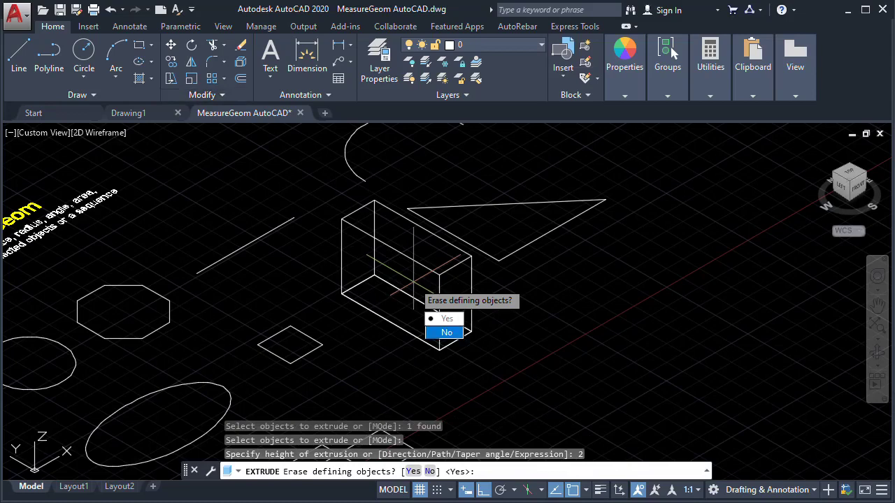
key(Up)
key(Return)
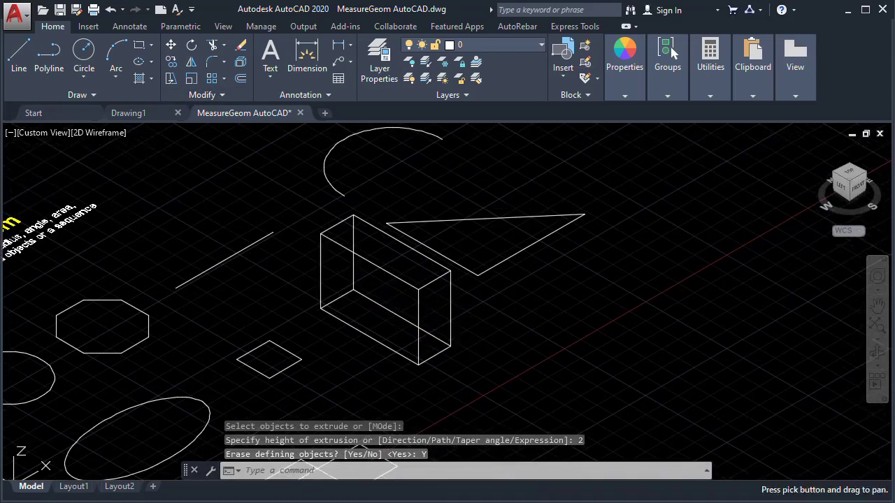
Set the viewport's visual style to Realistic.
text(vs)
key(Return)
text(r)
key(Return)
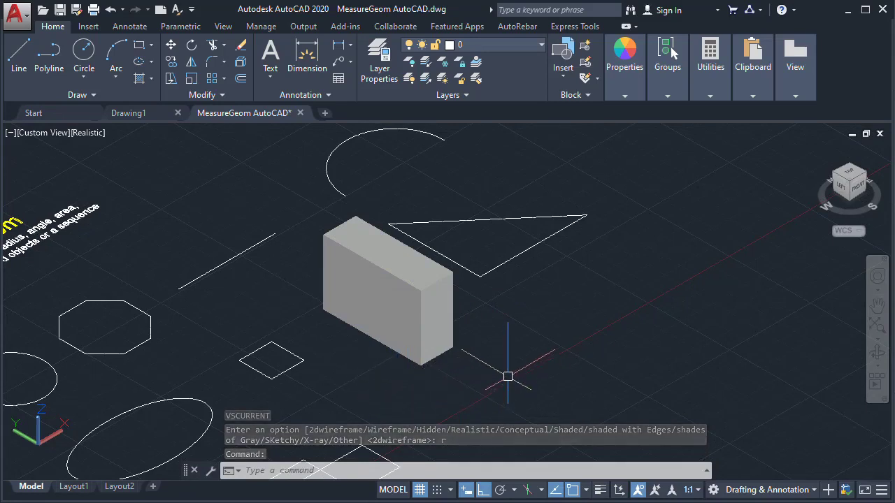
Measure the extruded box's volume with the Volume tool's Object option and exit the command.
middle_drag(487, 307, 485, 313)
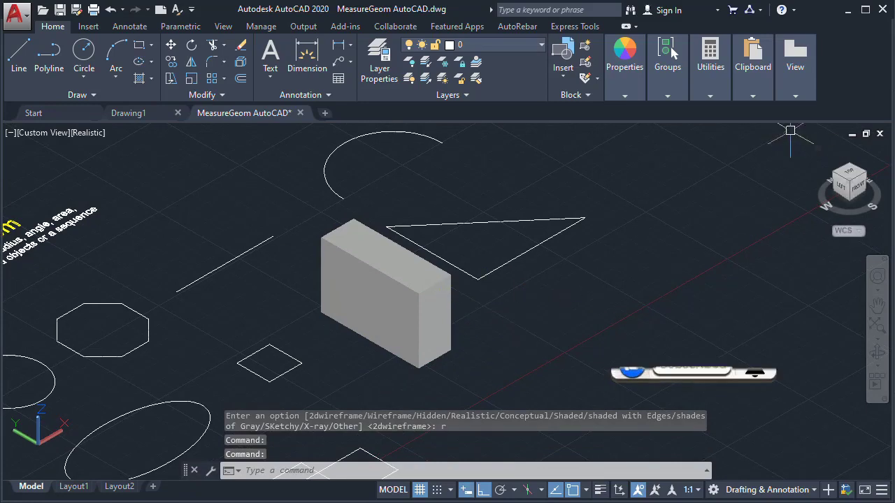
click(711, 63)
click(713, 143)
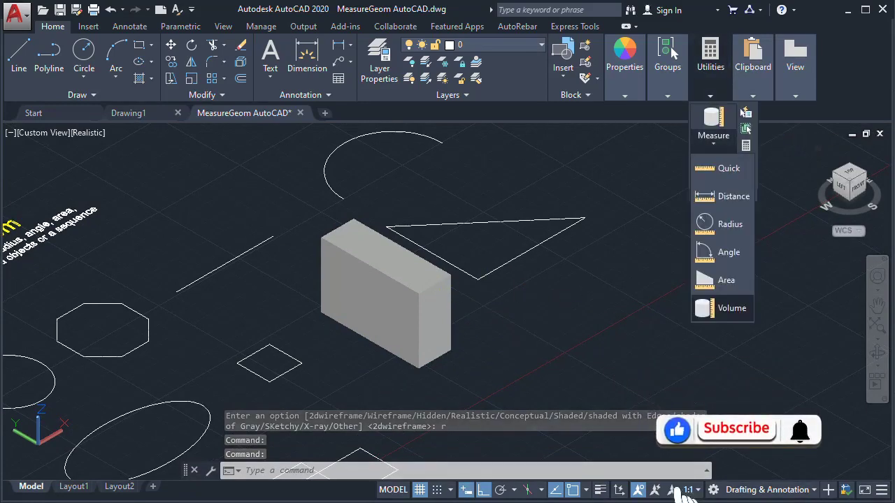
click(725, 307)
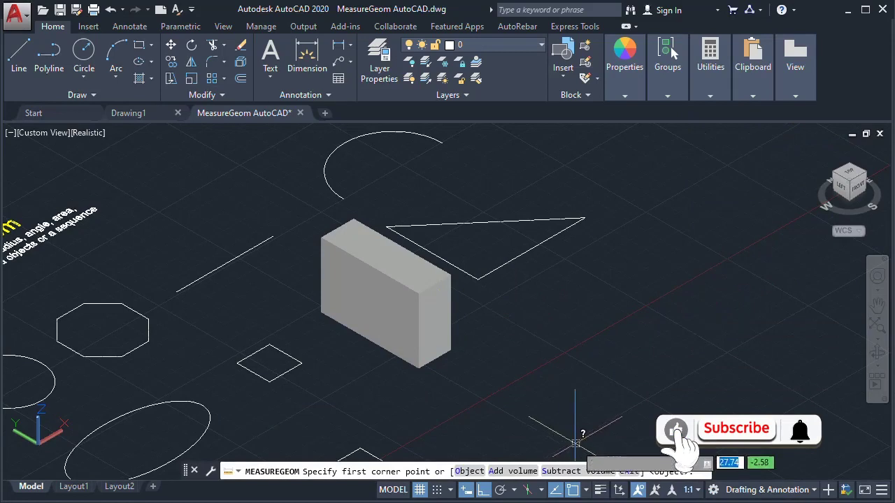
text(o)
key(Return)
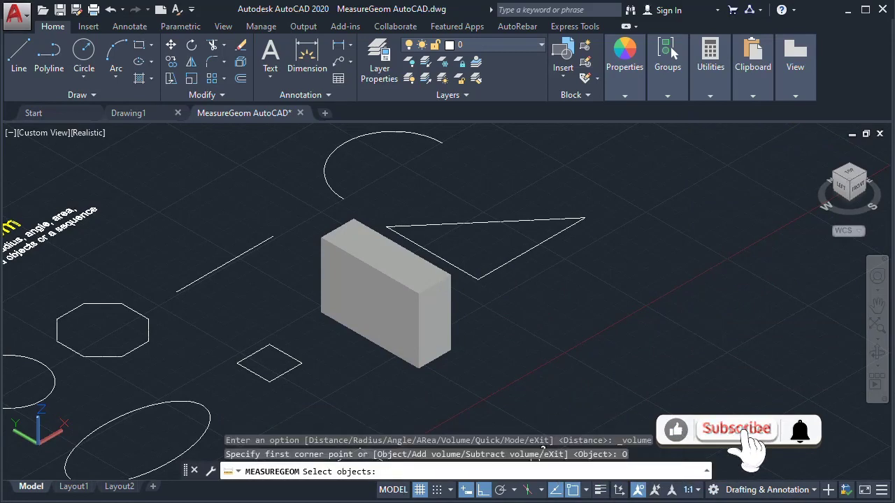
click(444, 358)
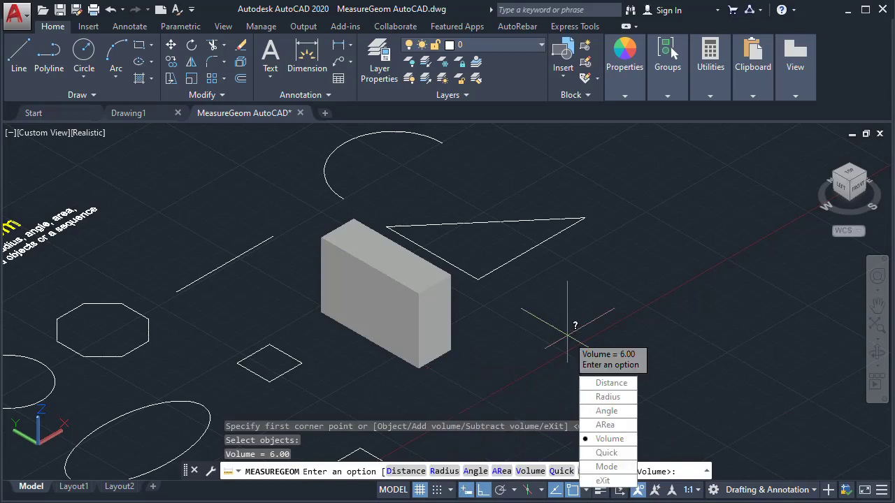
key(Escape)
middle_drag(441, 357, 487, 362)
key(Escape)
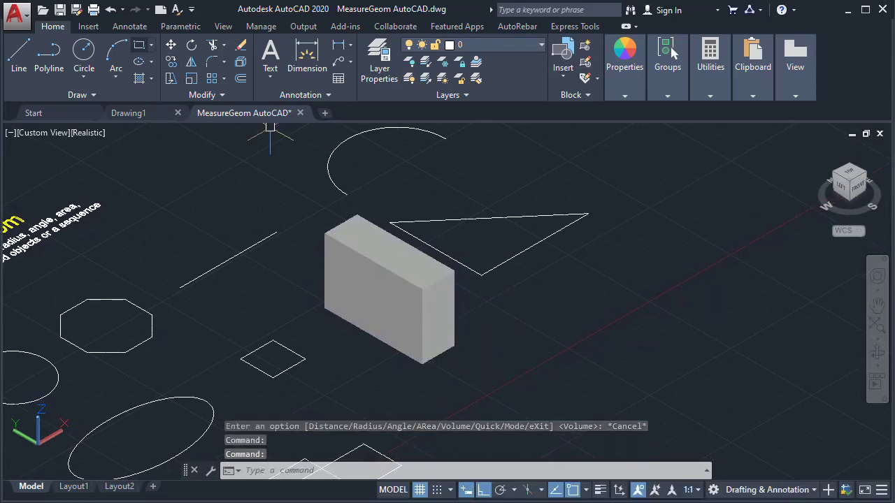
Draw a box with a base about 1 by 1 and a height of 2 beside the near end of the extruded box.
click(139, 45)
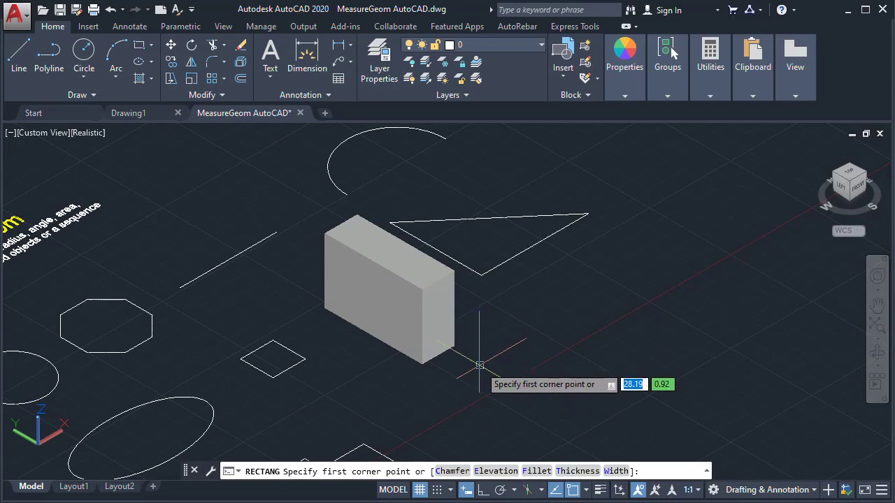
key(Escape)
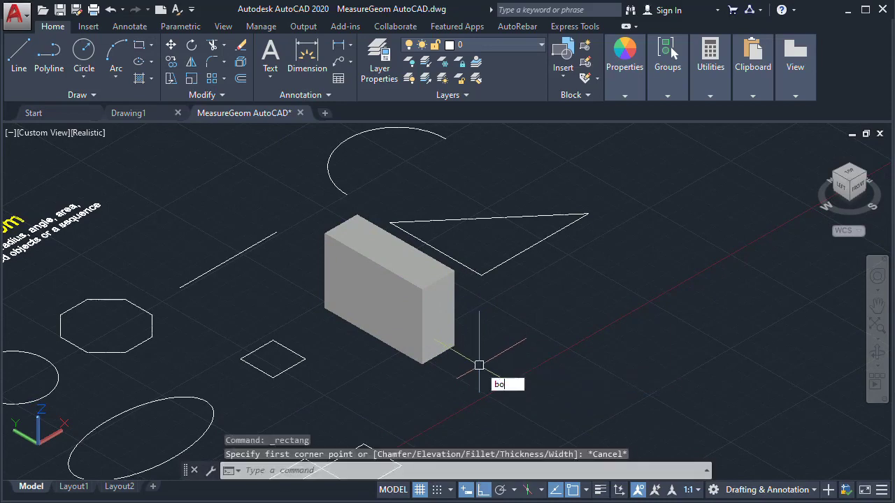
key(Return)
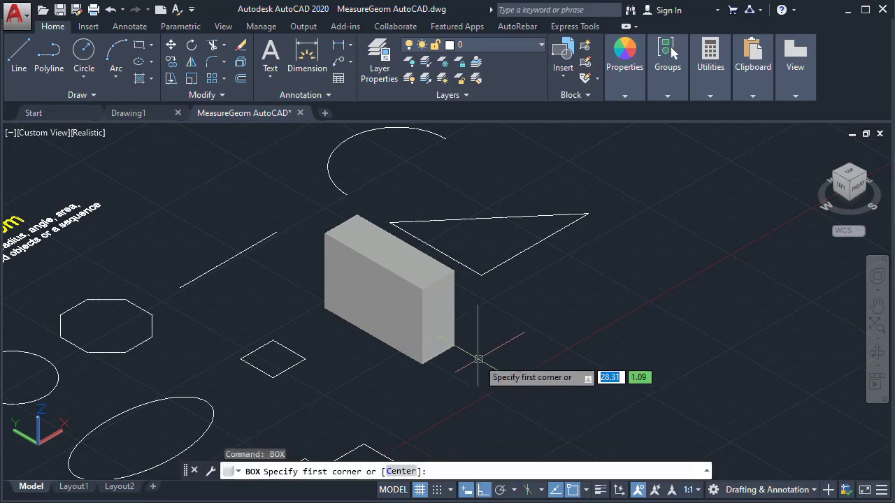
click(483, 347)
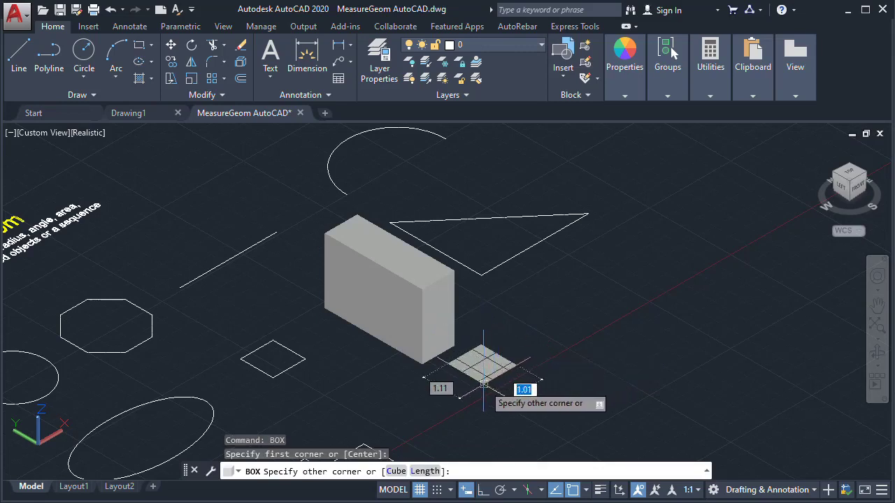
click(483, 379)
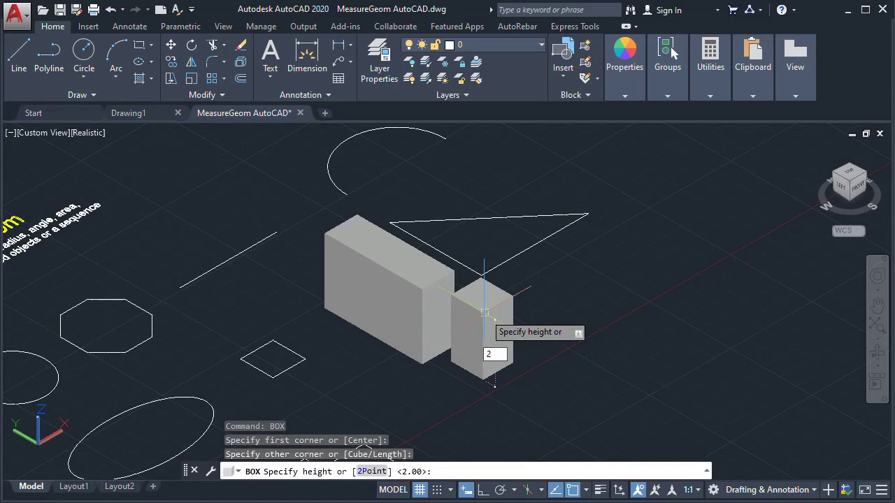
text(2)
key(Return)
Move the new small box about 0.9 in the negative X direction, in front of the larger box's near end.
middle_drag(456, 367, 468, 372)
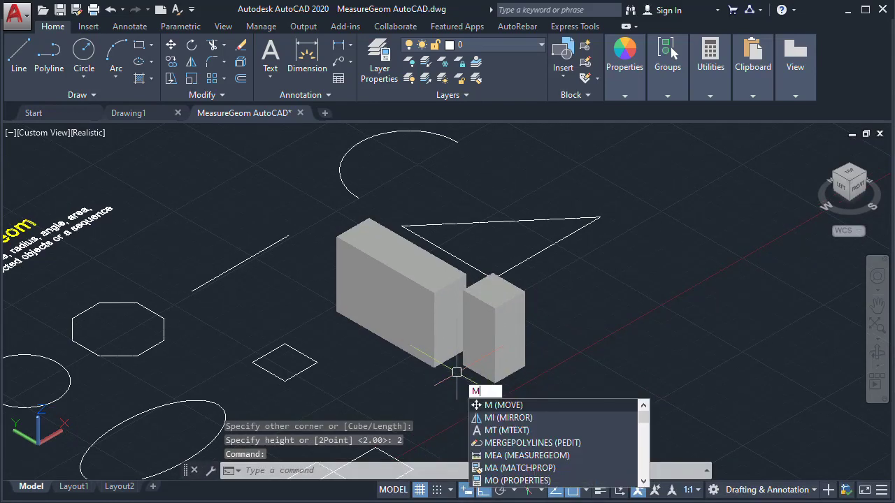
key(Return)
click(468, 376)
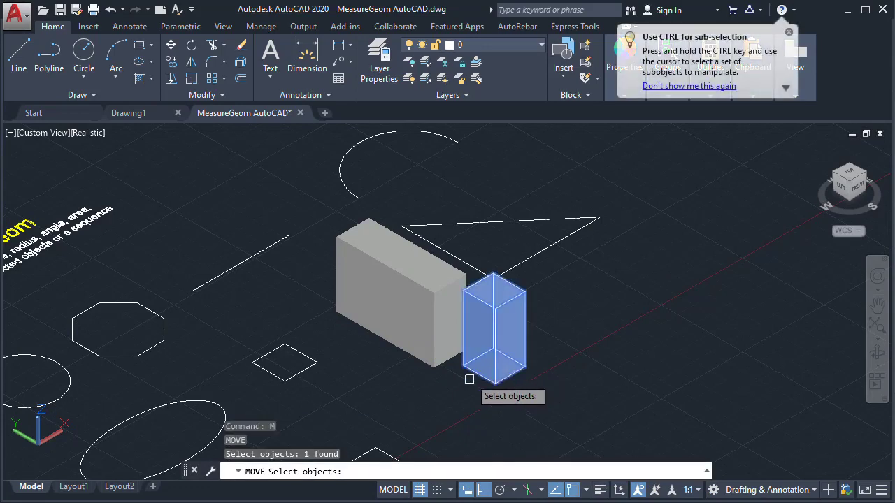
scroll(469, 389, up, 3)
key(Return)
click(463, 348)
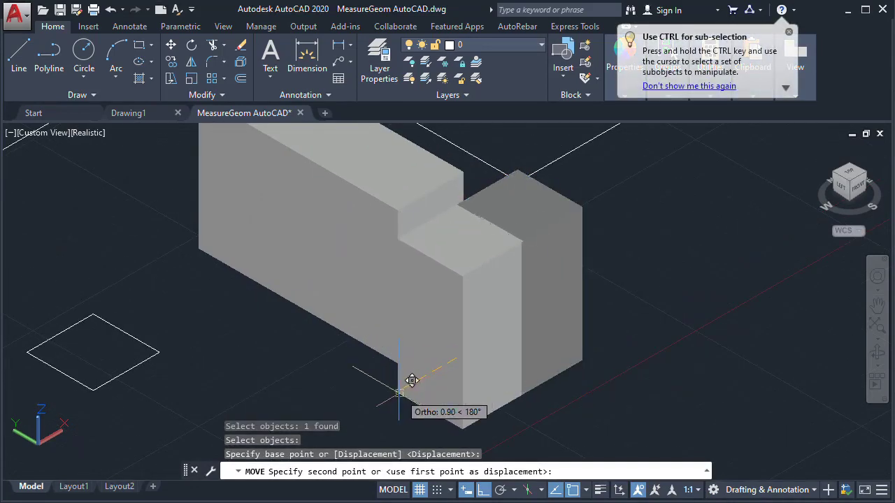
click(398, 393)
Set the larger box's color to yellow and deselect it.
middle_drag(383, 413, 409, 420)
click(389, 197)
click(390, 196)
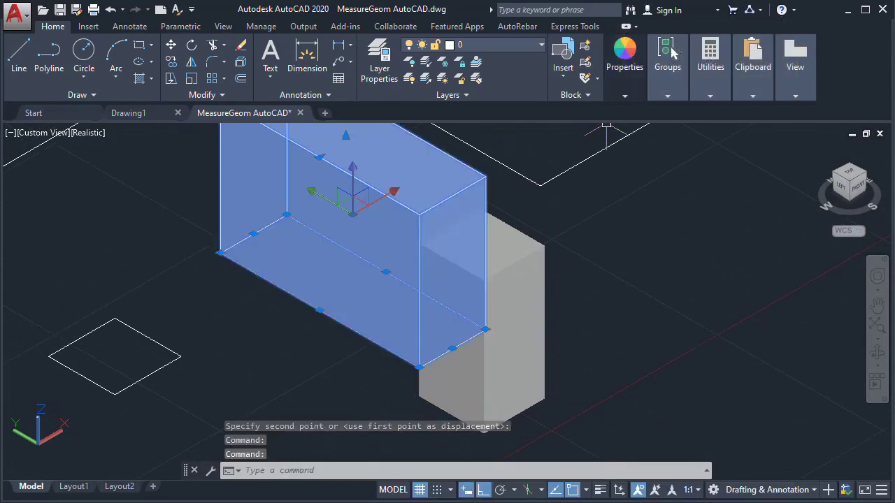
click(723, 112)
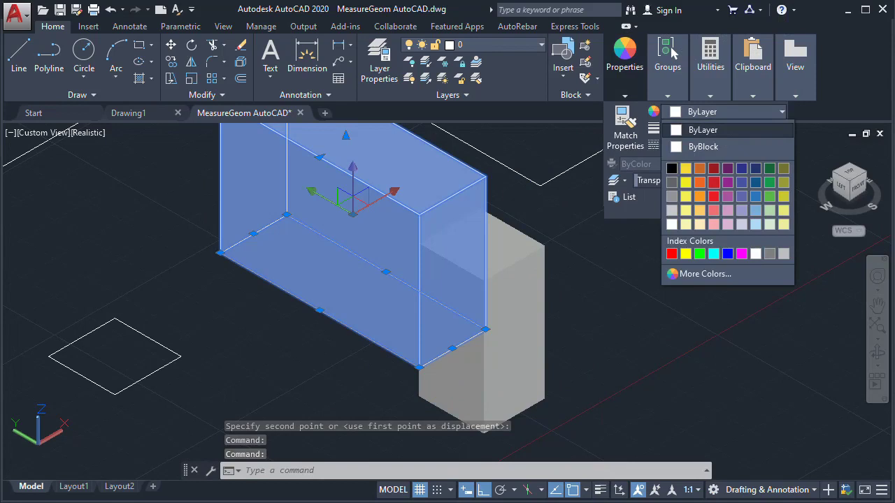
click(685, 182)
key(Escape)
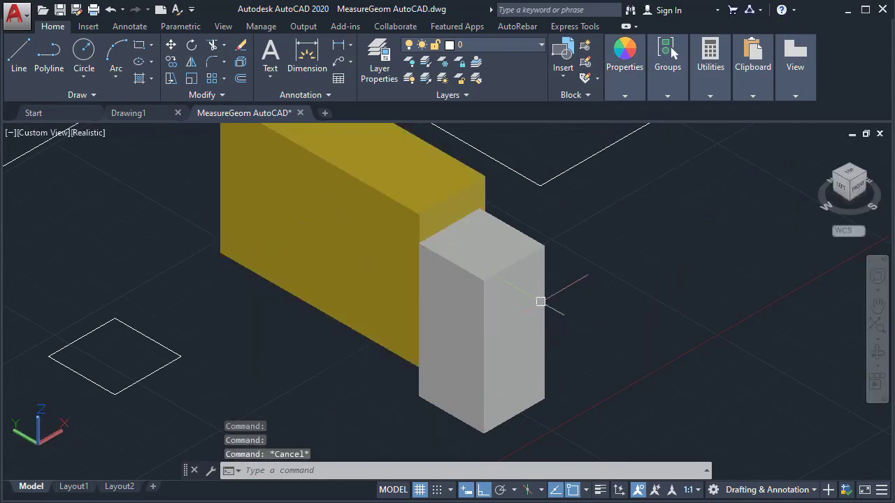
Set the small box's color to the green index color and deselect it.
click(540, 306)
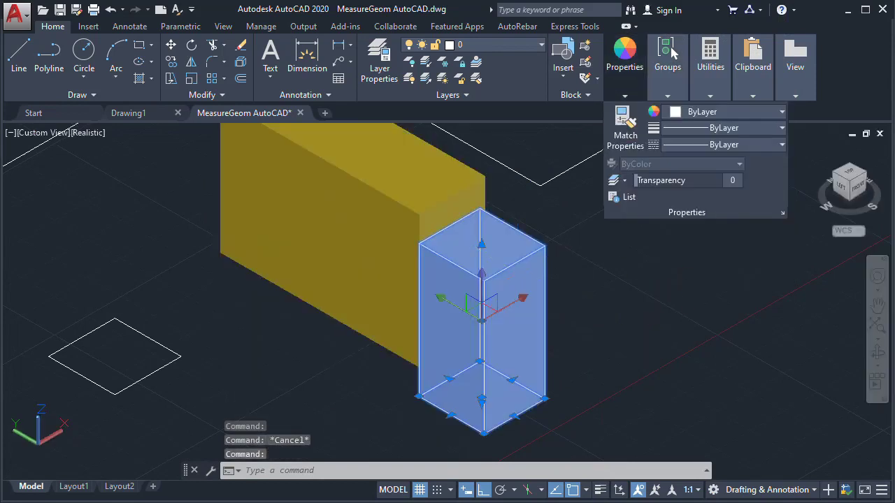
click(723, 112)
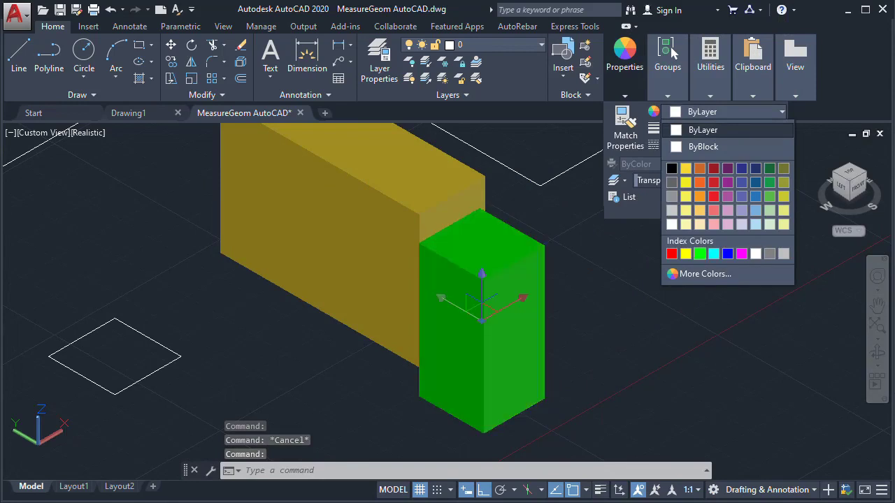
click(699, 253)
key(Escape)
Move the green box along Y by its bottom front corner so it sits within the yellow box's near end.
middle_drag(664, 322, 689, 309)
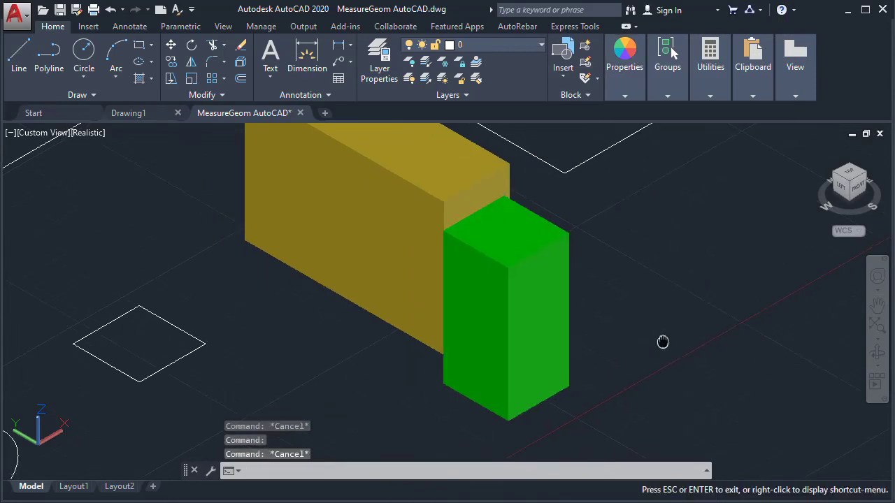
text(m)
key(Return)
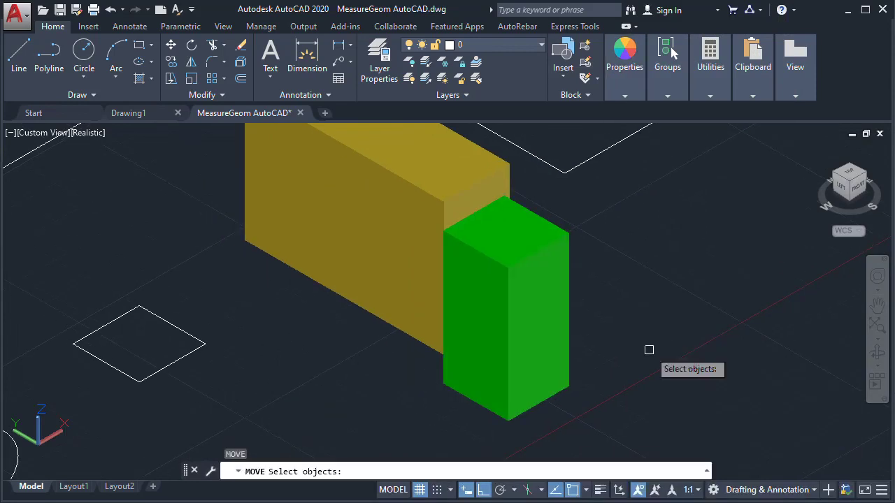
click(542, 395)
key(Return)
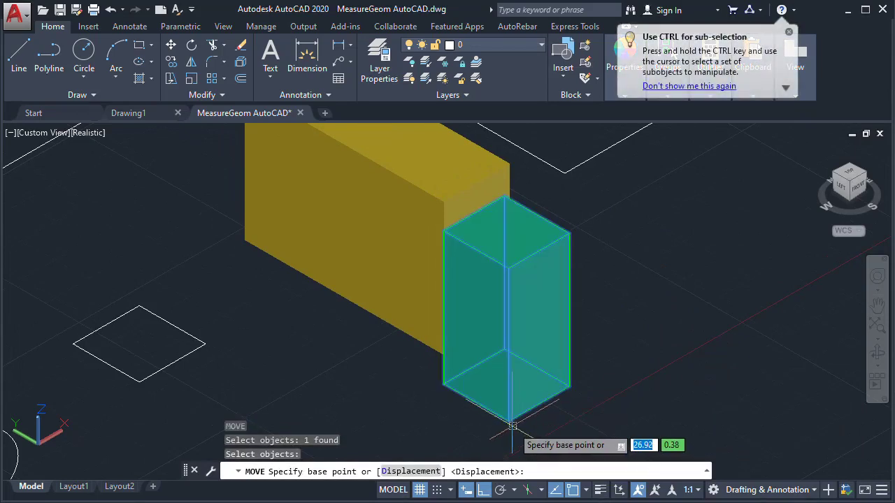
click(508, 421)
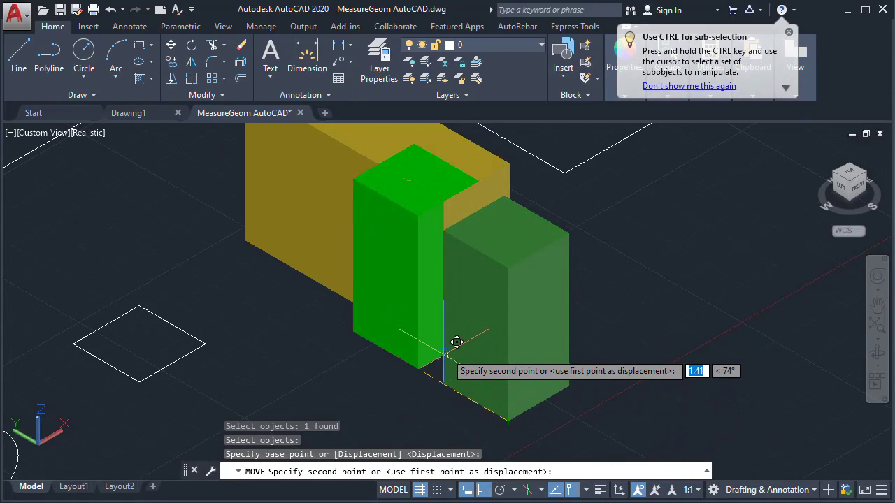
click(456, 342)
key(Escape)
text(m)
key(Return)
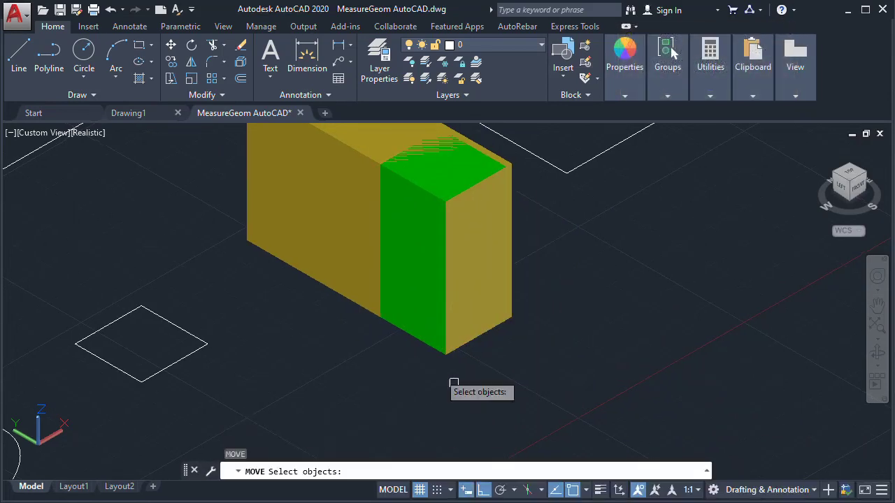
click(418, 294)
key(Escape)
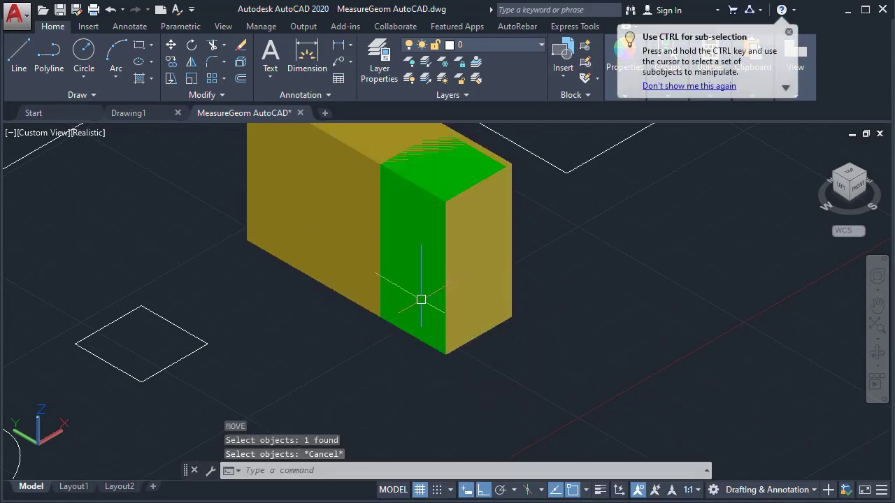
middle_drag(429, 262, 440, 269)
text(m)
key(Return)
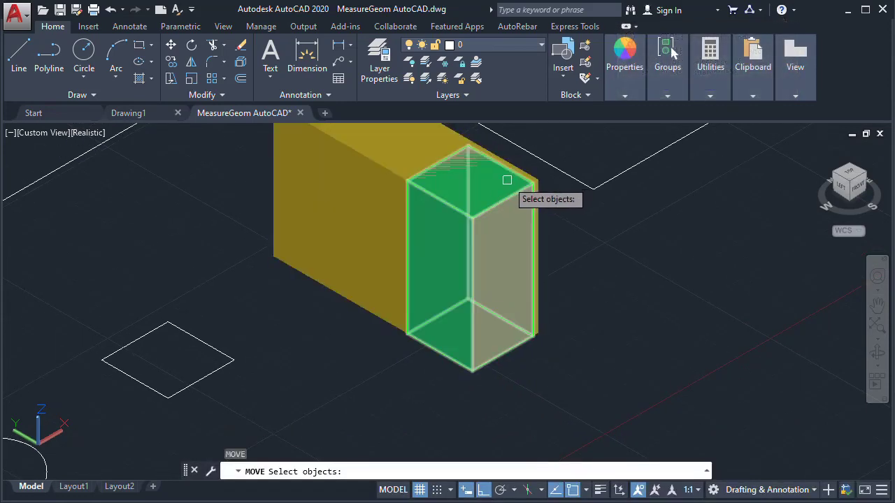
key(Escape)
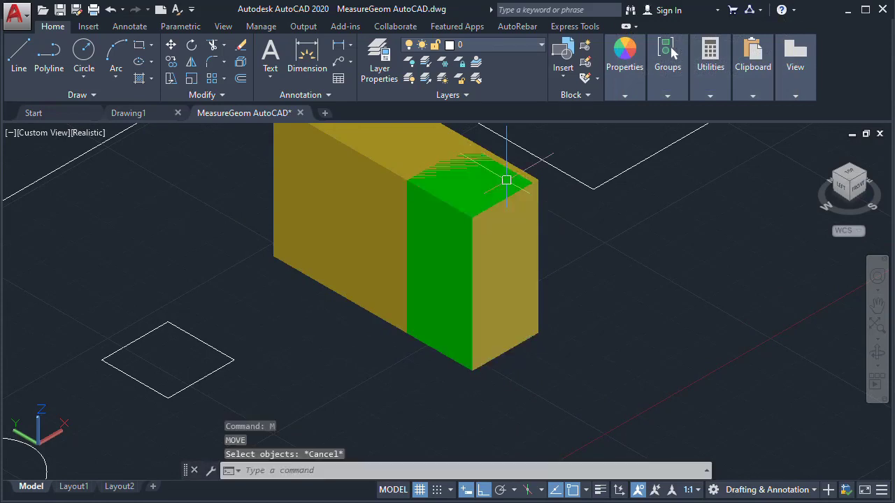
Move the yellow box a short distance in the positive Y direction so the green box protrudes from its near end.
middle_drag(423, 315, 431, 317)
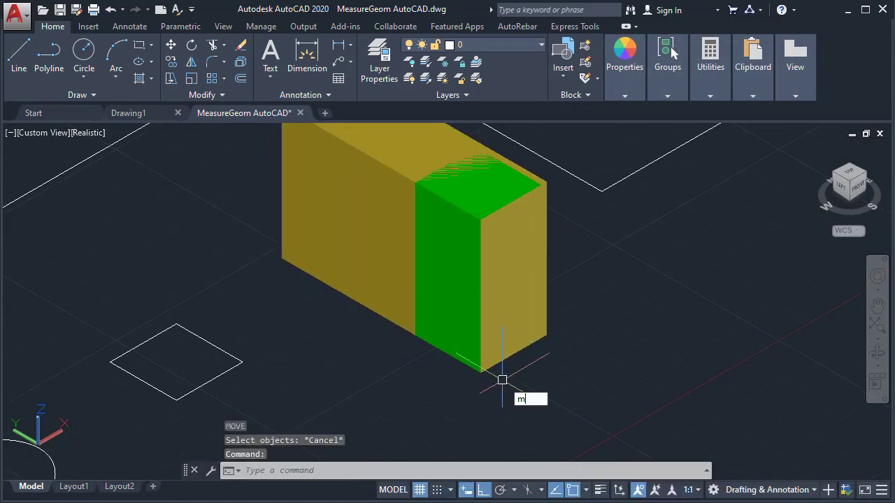
text(m)
key(Return)
click(517, 357)
key(Return)
click(535, 379)
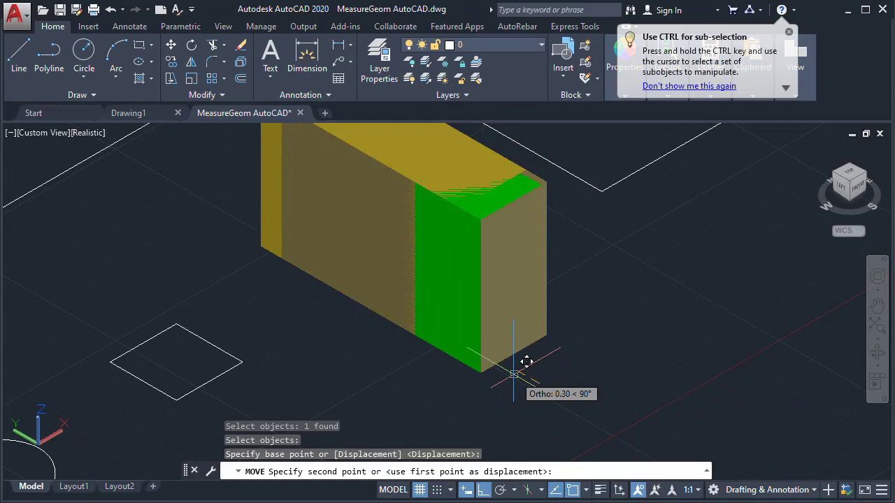
click(513, 368)
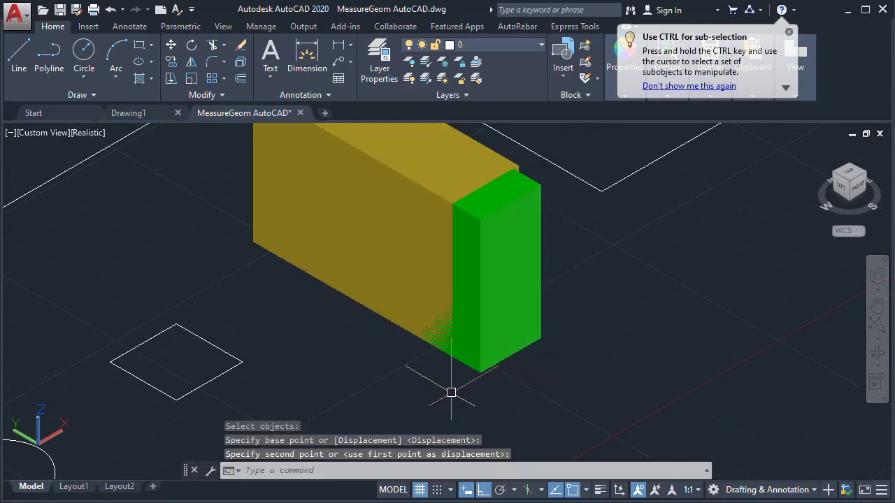
Try to move the green box along X, using the yellow box's bottom front corner as base point.
middle_drag(451, 393, 468, 396)
text(m)
key(Return)
click(499, 369)
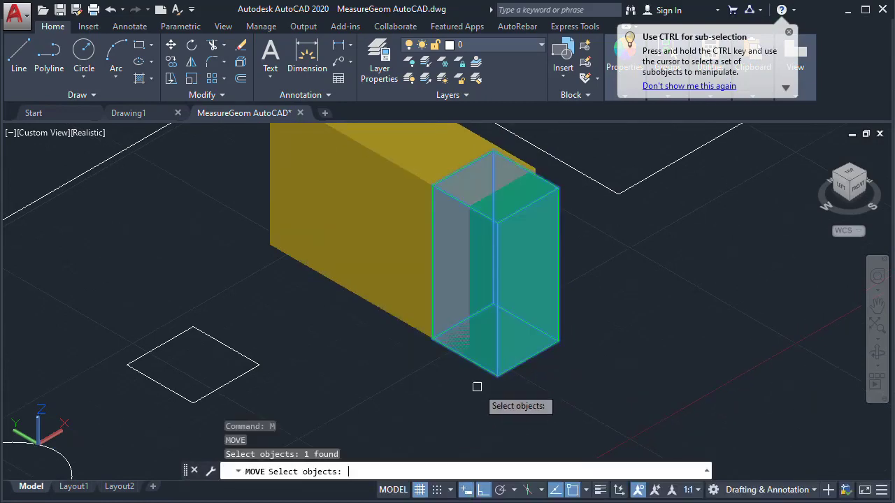
key(Return)
click(468, 360)
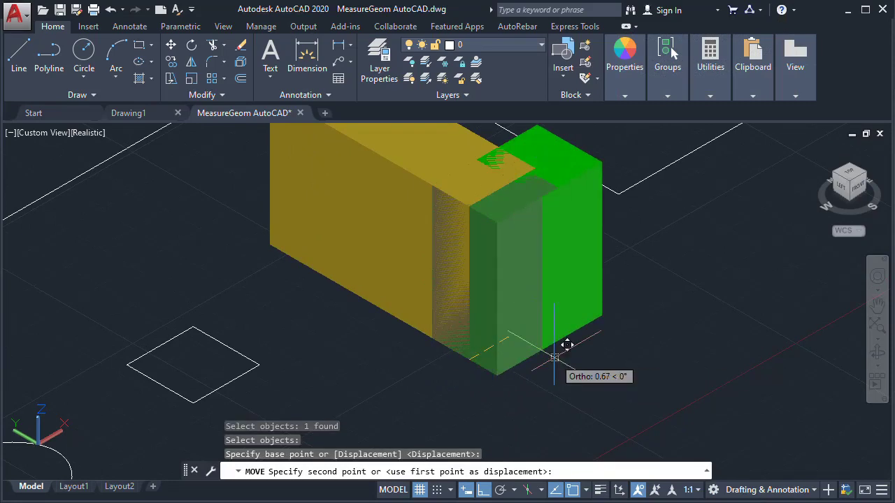
click(469, 360)
middle_drag(440, 385, 434, 359)
key(Escape)
Reapply the Realistic visual style to the viewport.
scroll(429, 384, down, 5)
scroll(421, 346, up, 2)
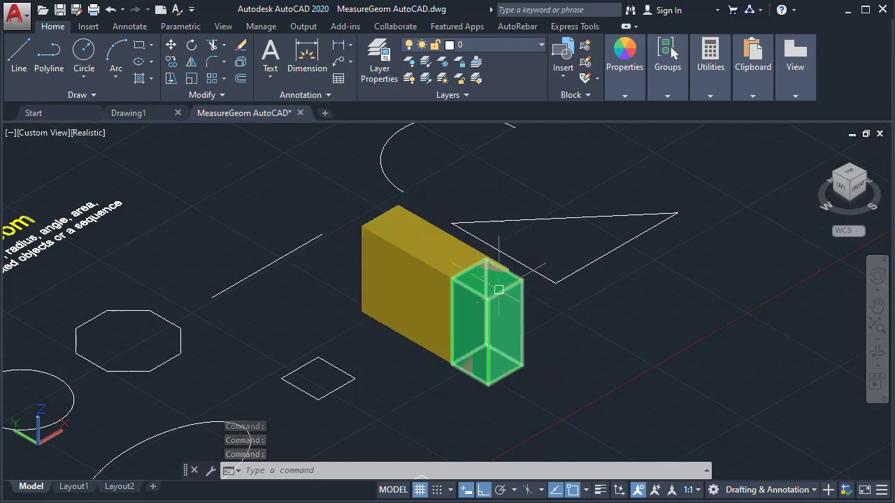
mouse_move(513, 348)
middle_down()
mouse_move(526, 356)
mouse_move(502, 356)
middle_up()
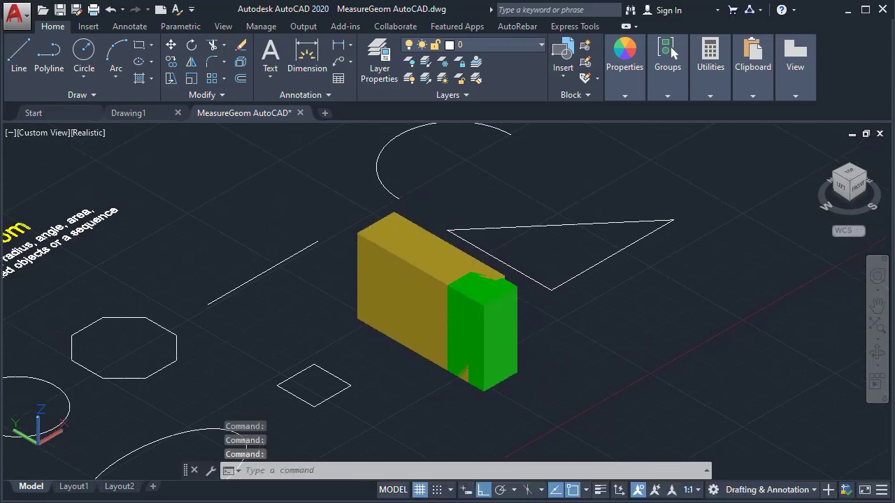
middle_drag(563, 366, 566, 365)
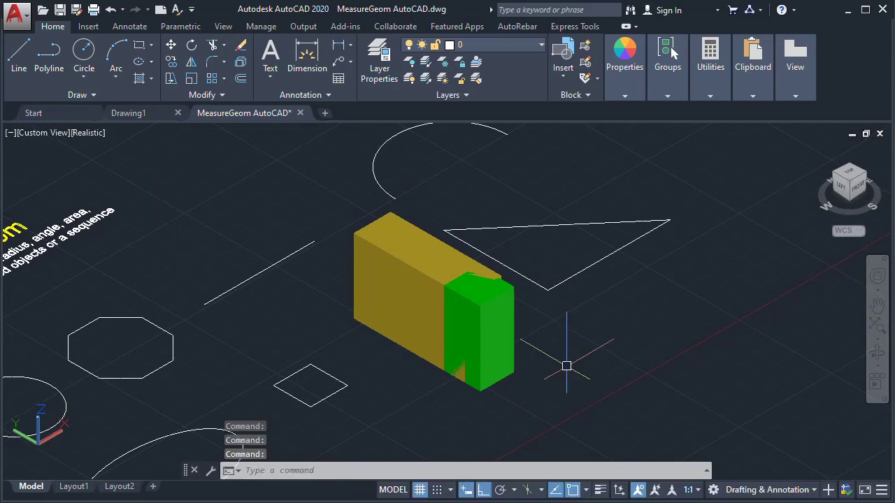
key(Return)
text(r)
key(Return)
text(2)
key(Return)
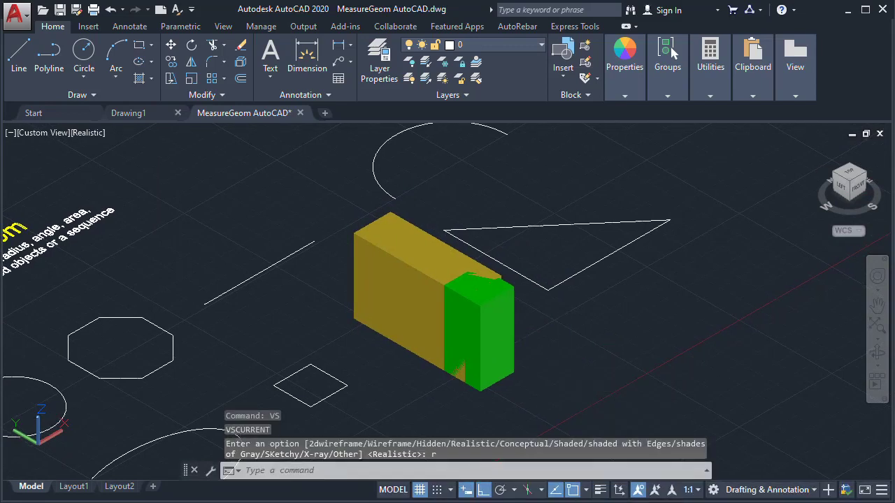
Set the viewport's visual style to 2D Wireframe with the VSCURRENT command.
text(vs)
key(Return)
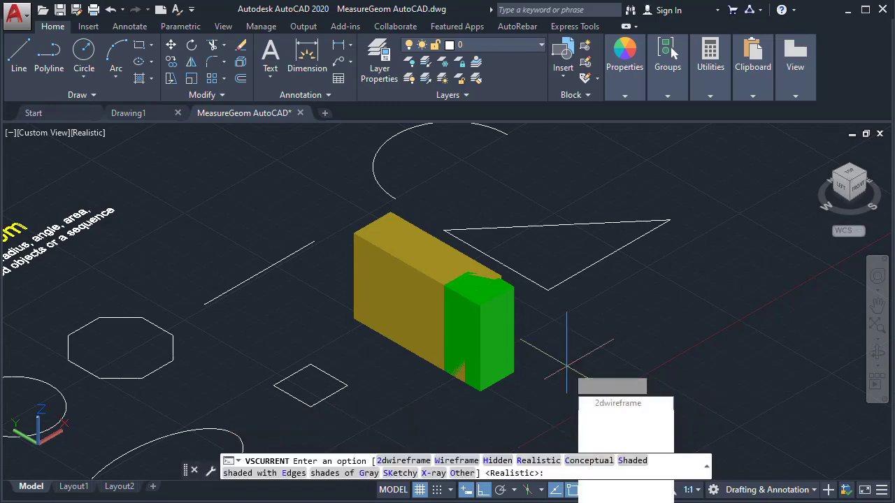
text(2)
key(Return)
Measure the combined volume of the yellow and green boxes with MEASUREGEOM, using Volume, Add volume and Object.
scroll(488, 375, up, 4)
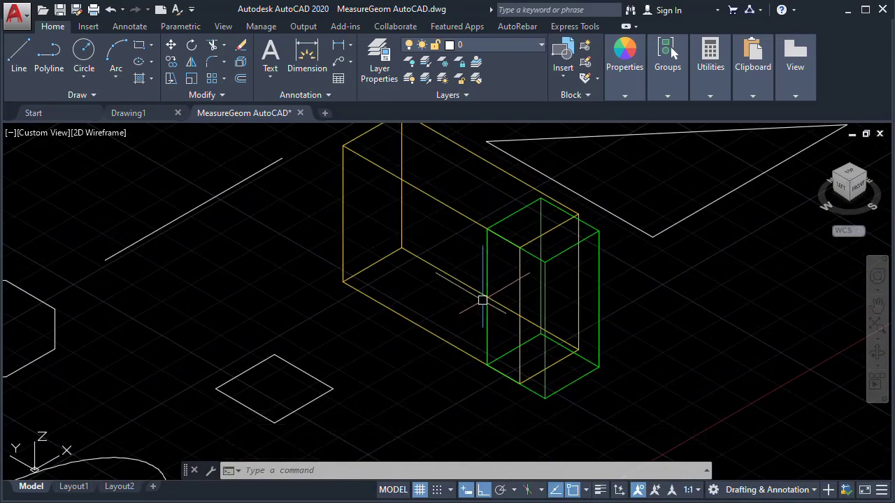
middle_drag(482, 302, 463, 326)
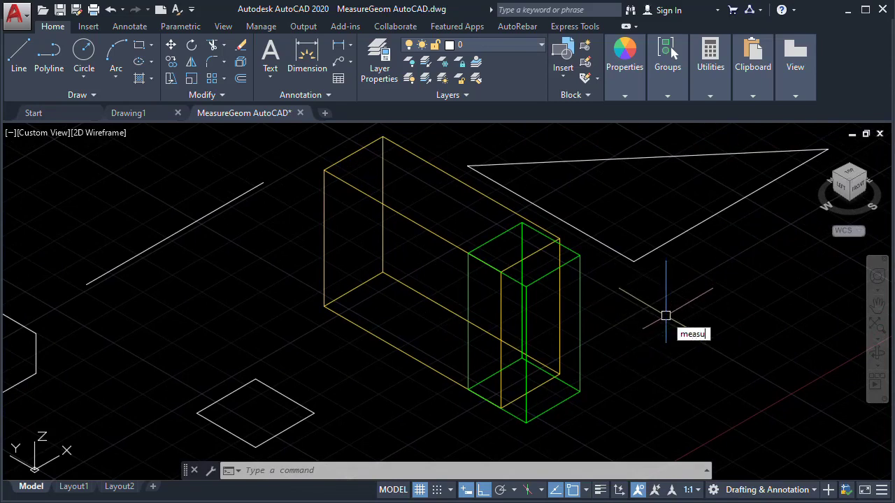
key(BackSpace)
key(BackSpace)
text(eom)
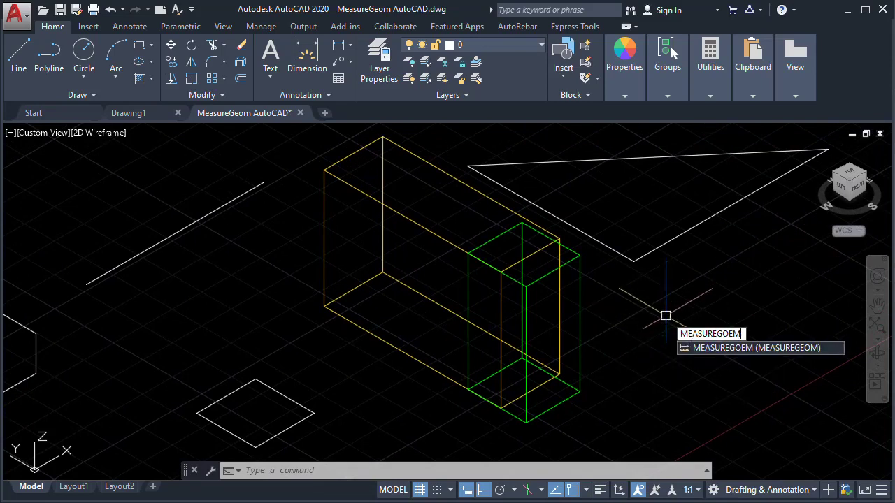
key(Return)
key(Down)
key(Down)
key(Down)
key(Down)
key(Return)
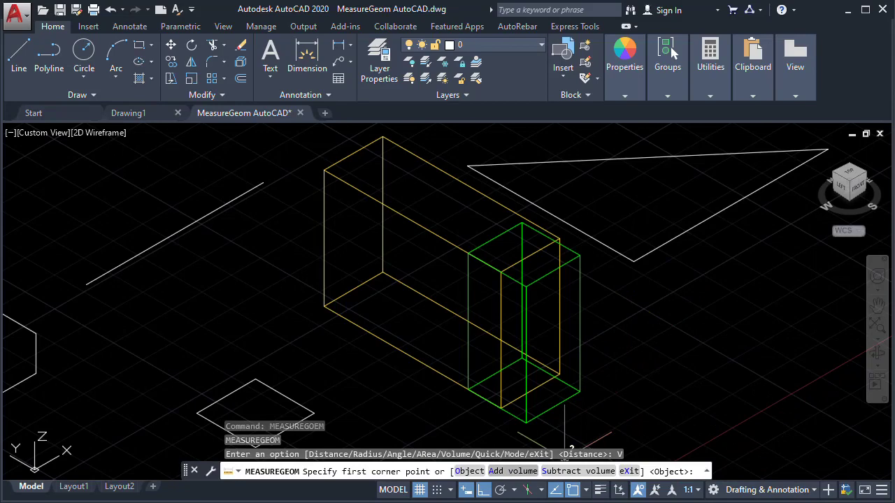
text(A)
key(Return)
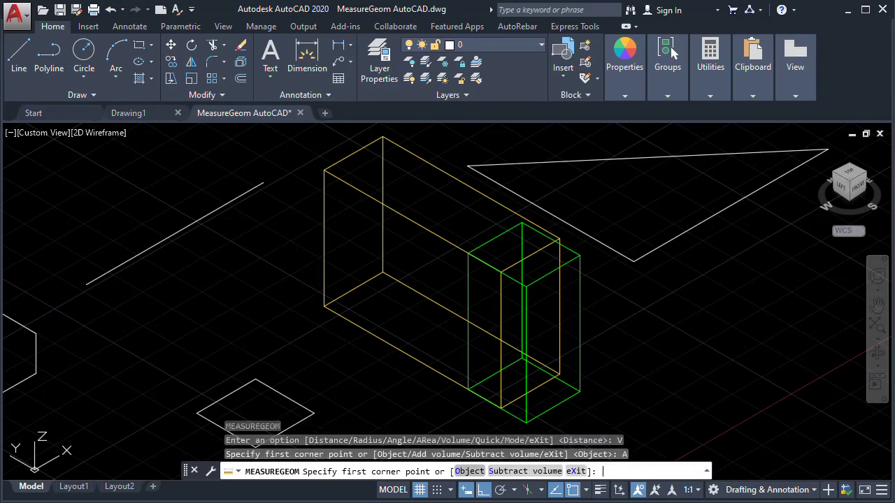
text(O)
key(Return)
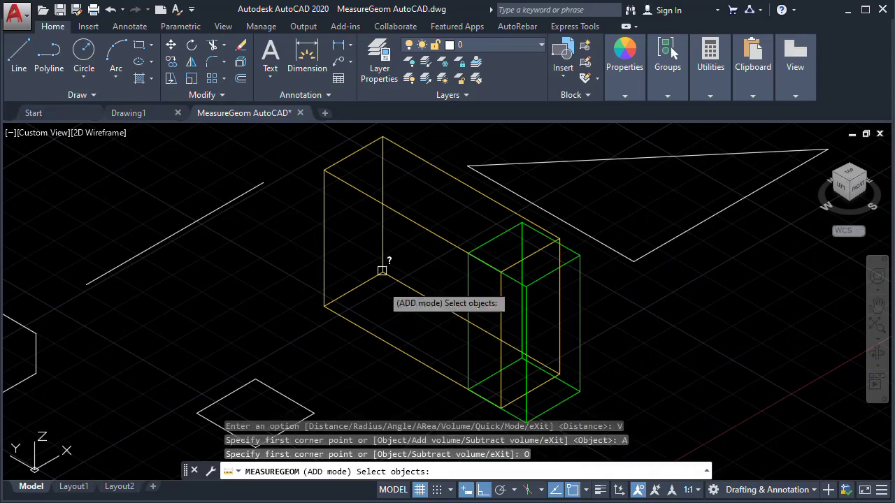
click(398, 213)
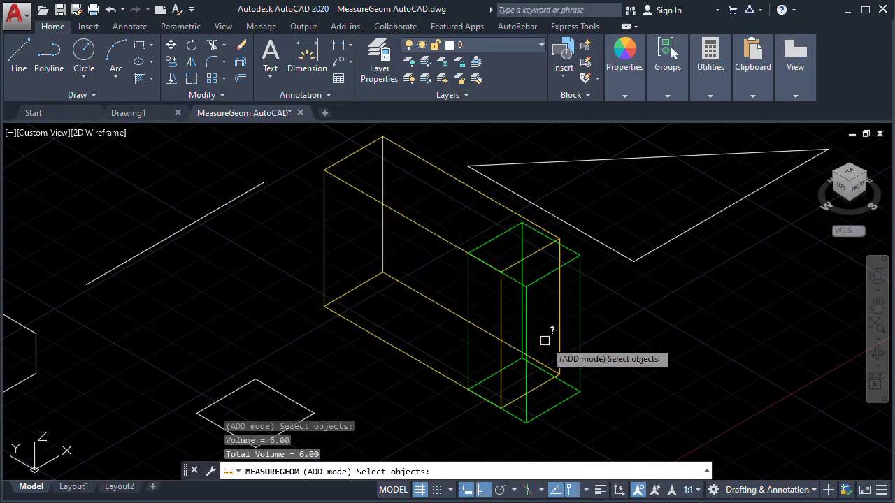
click(583, 270)
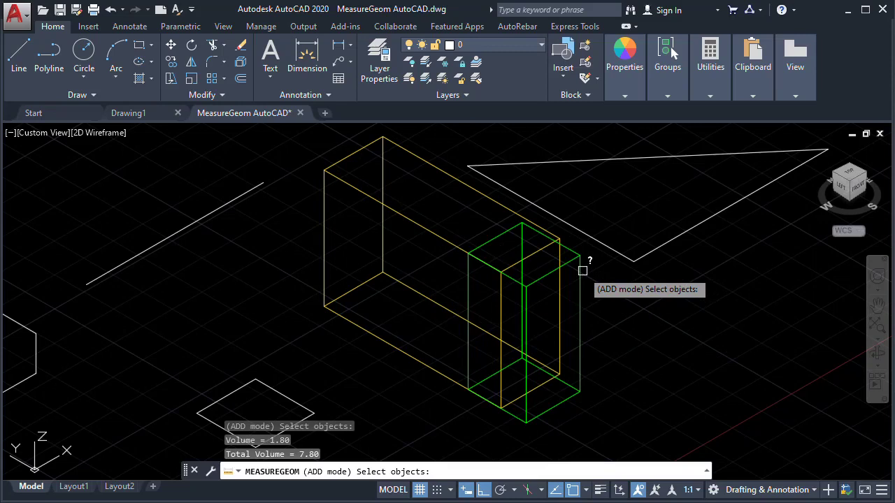
key(Return)
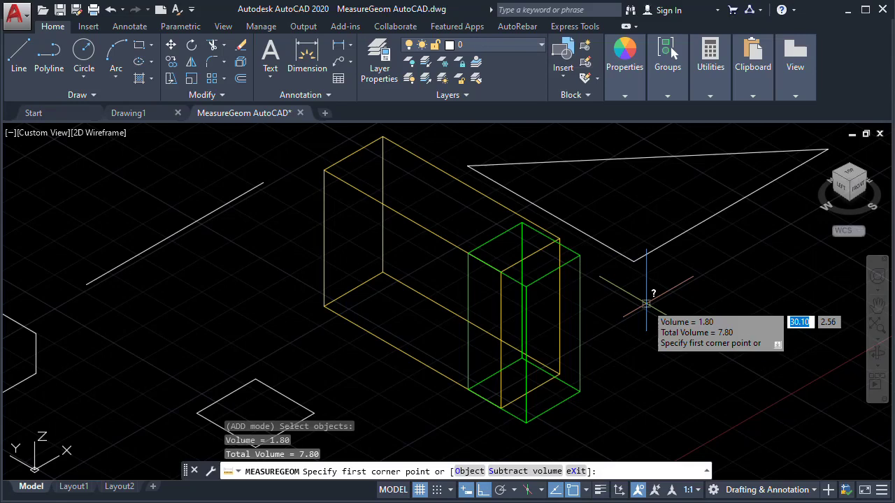
key(Escape)
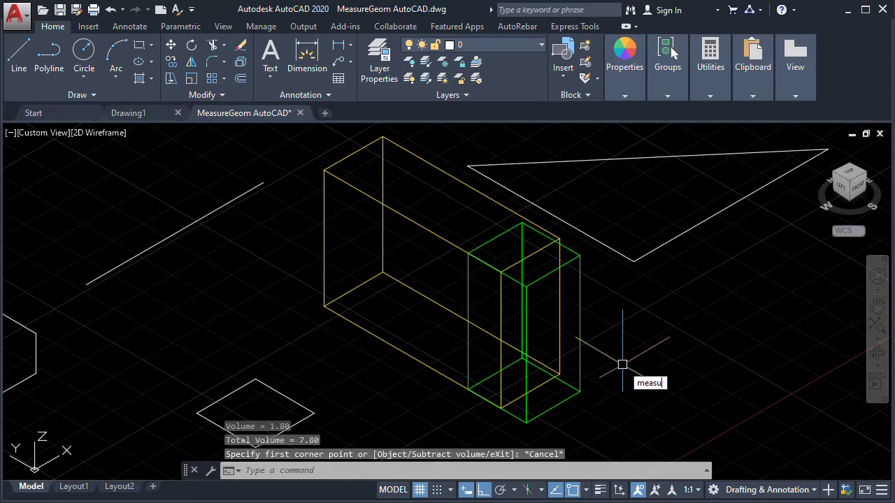
Measure the volume of the yellow box alone, using MEASUREGEOM's Volume option with Object selection.
text(geom)
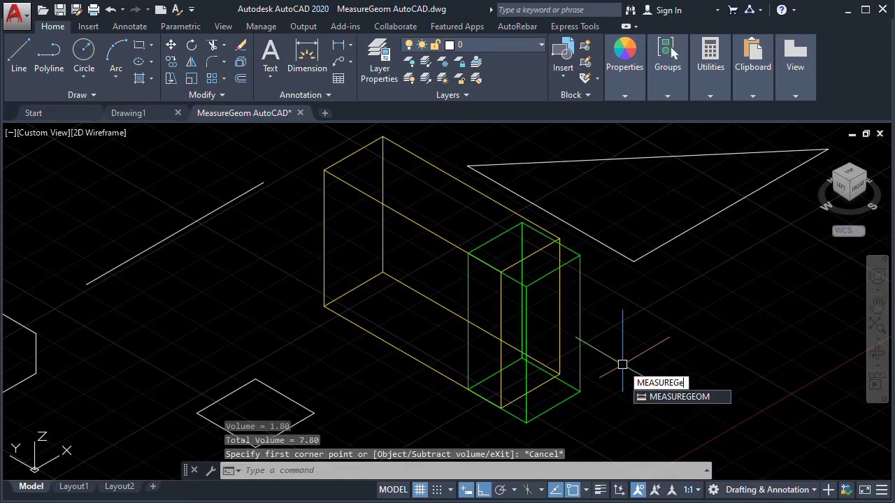
key(Return)
text(v)
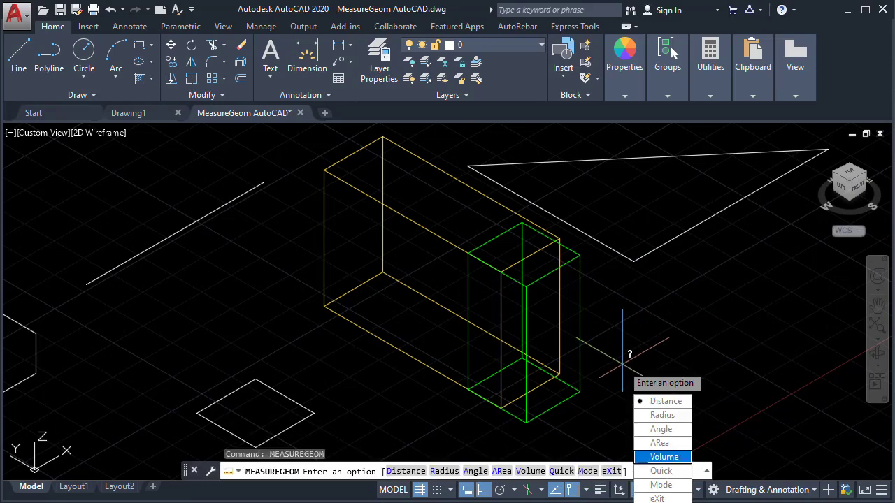
key(Return)
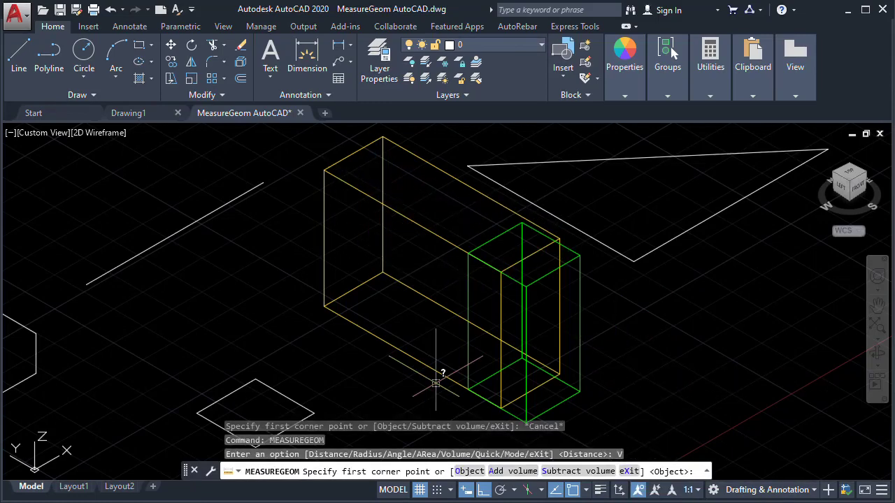
text(o)
key(Return)
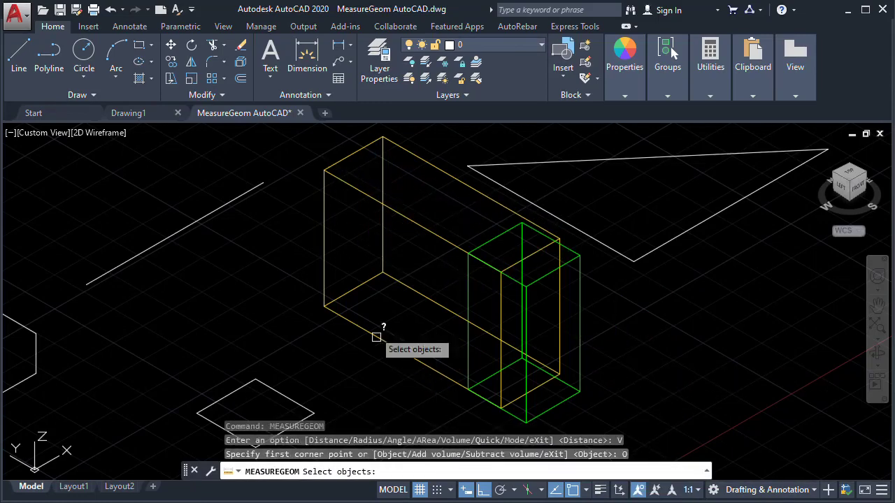
click(387, 204)
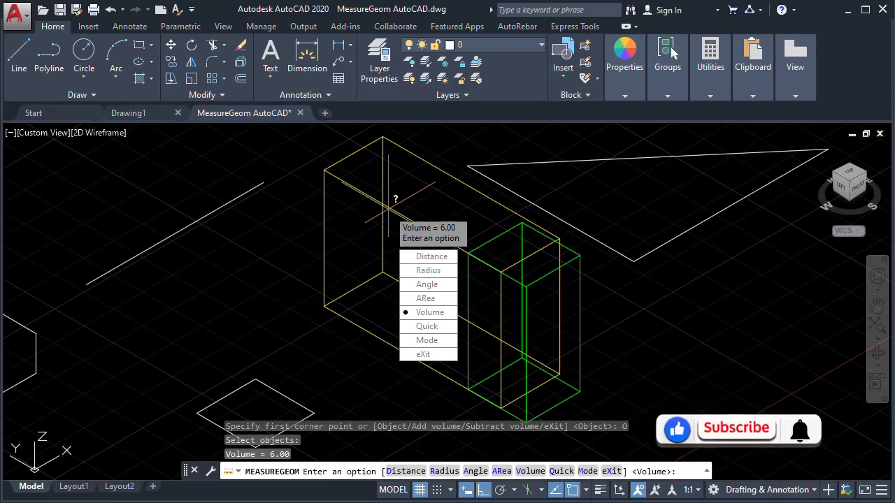
key(Escape)
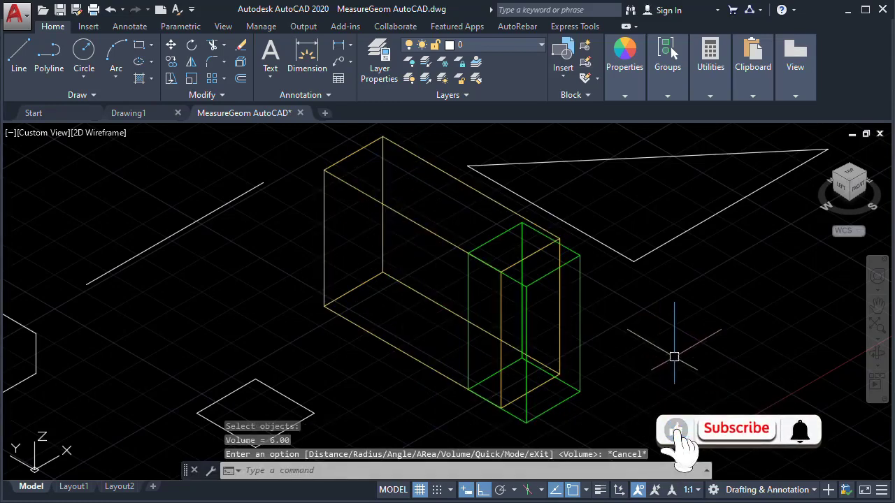
Run MEASUREGEOM's Volume option again and add the yellow and green boxes as objects to the running total.
text(measure)
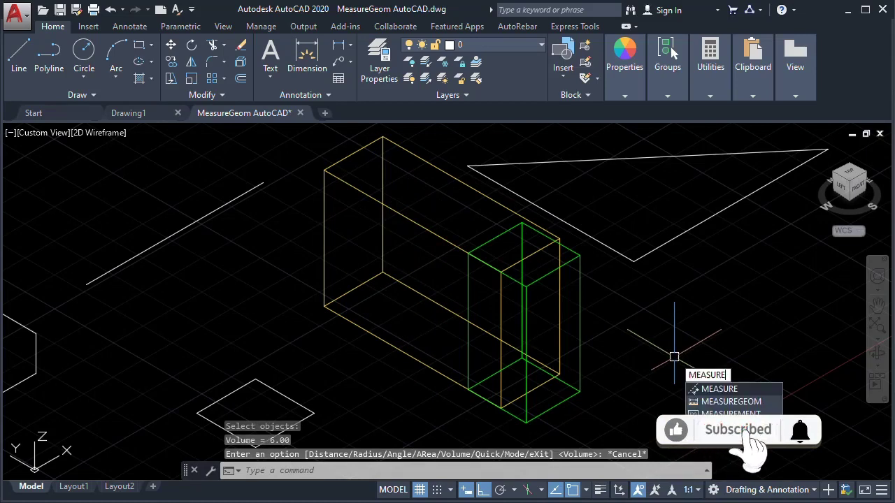
key(Down)
key(Return)
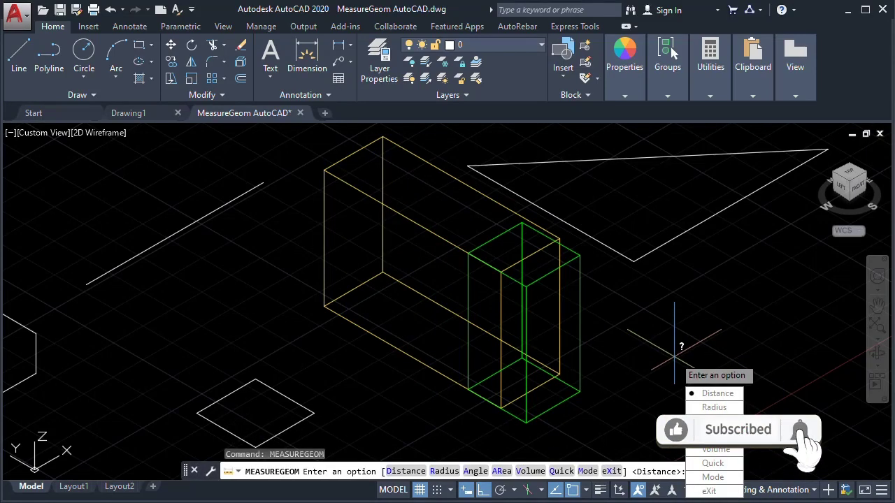
text(v)
key(Return)
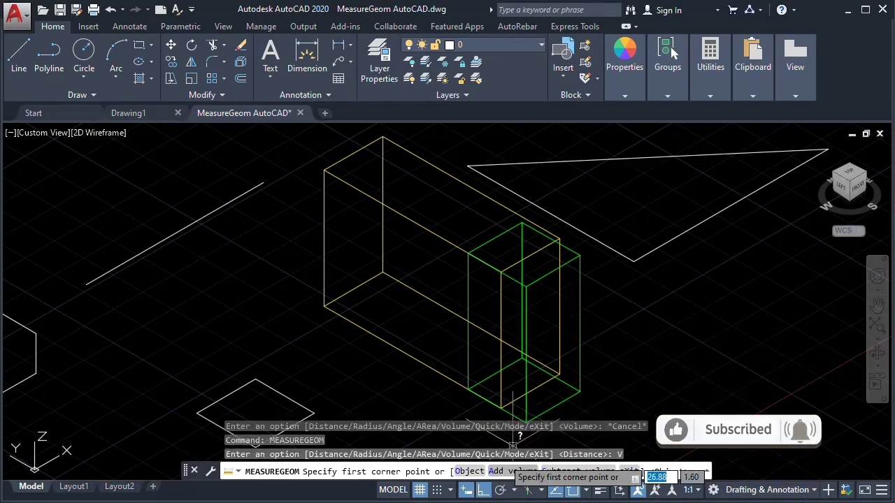
text(a)
key(Return)
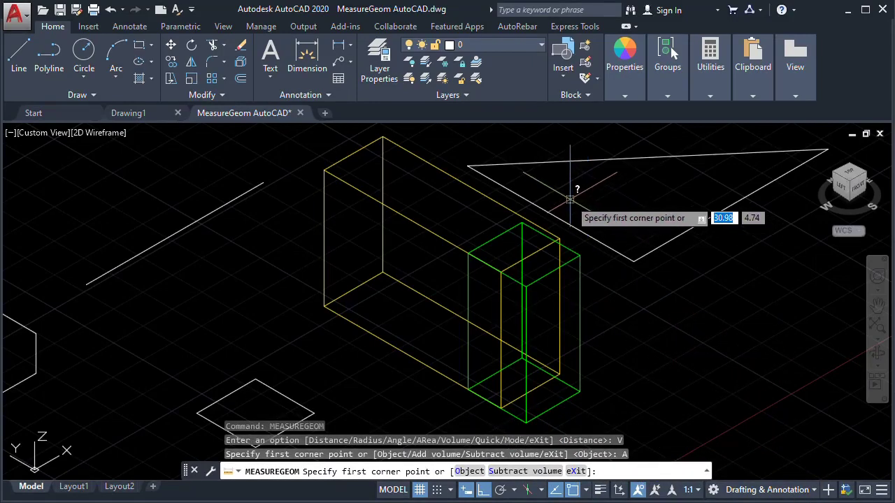
click(469, 471)
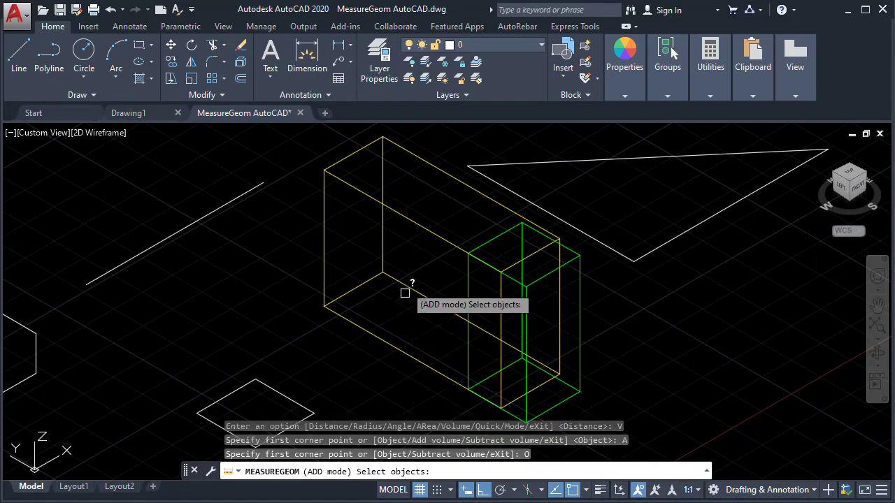
click(424, 233)
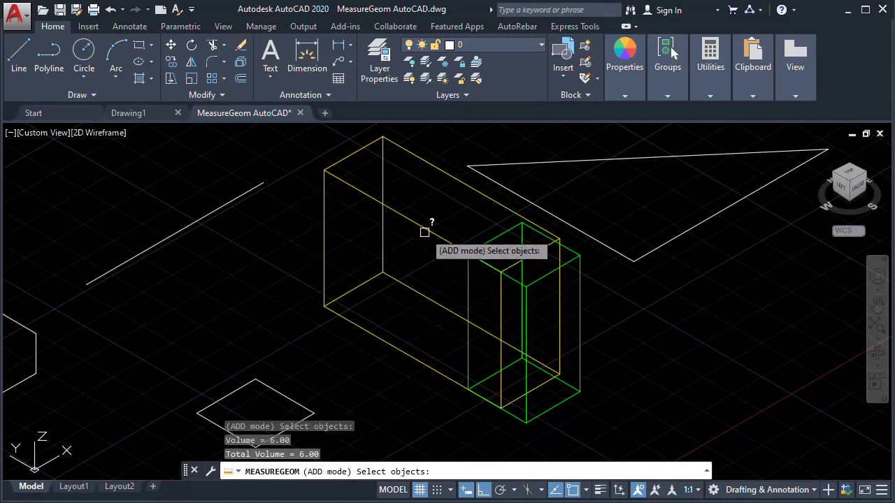
click(584, 249)
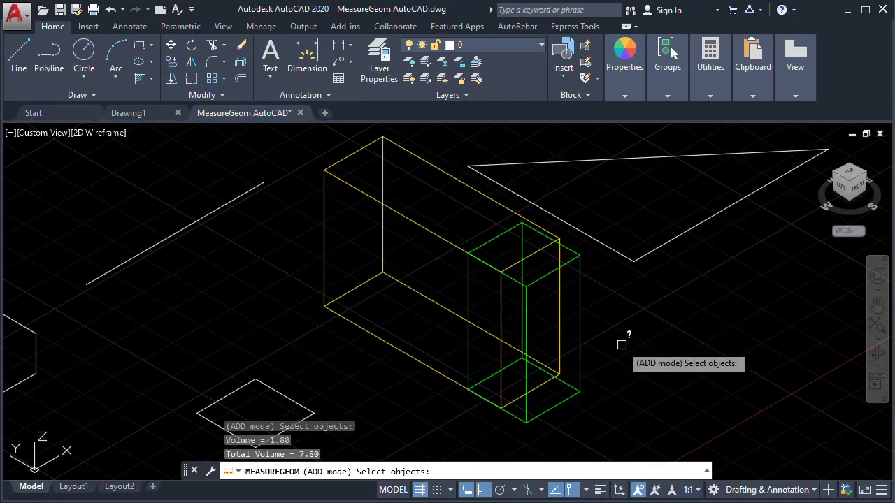
key(Return)
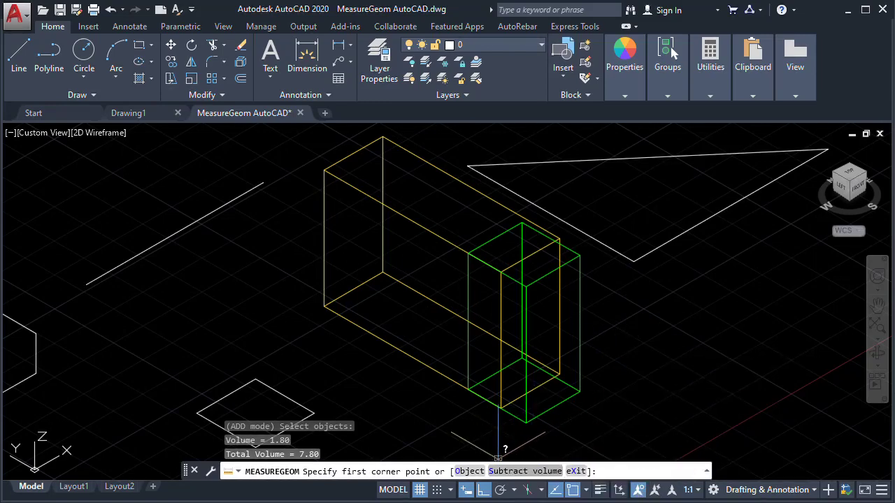
Subtract the green box's volume from the running total by selecting it as an object, and end the measurement.
click(524, 471)
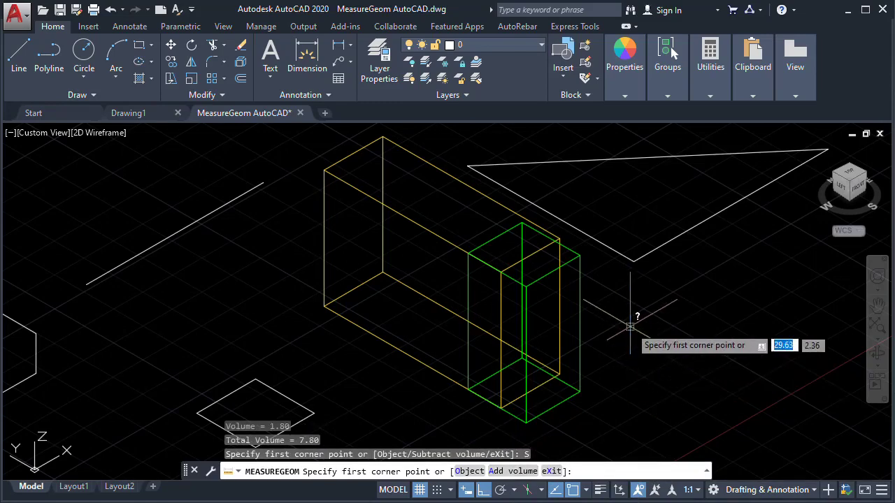
click(469, 471)
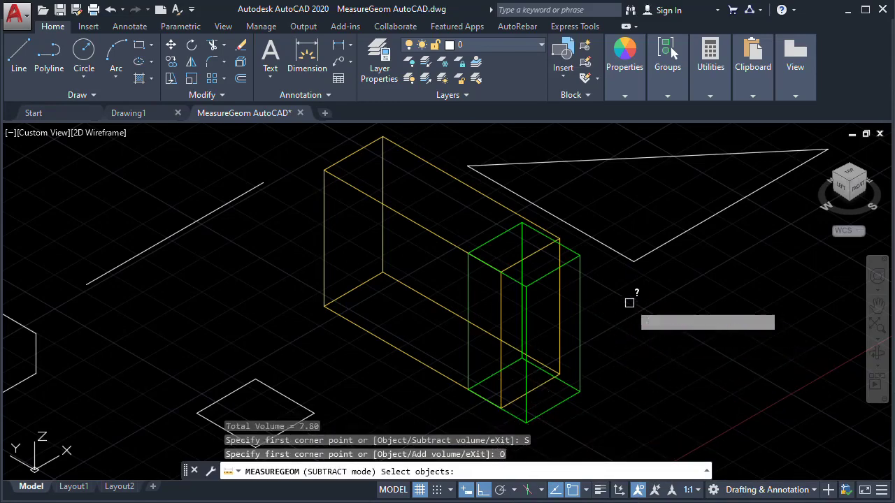
click(581, 297)
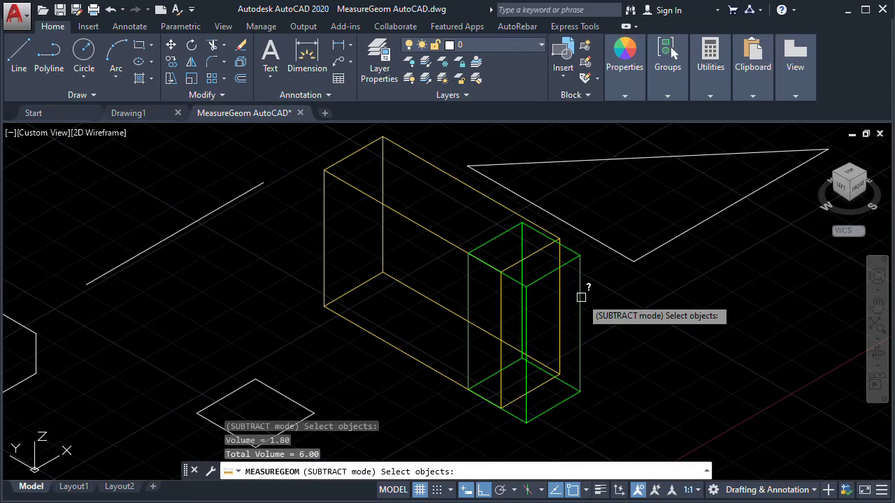
key(Return)
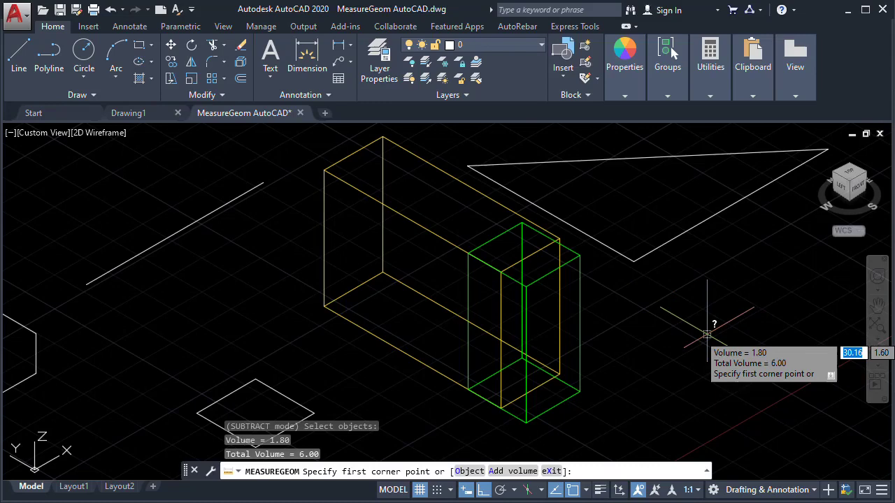
key(Escape)
Switch the viewport to the Top view with all the sample shapes in sight.
middle_drag(648, 352, 649, 351)
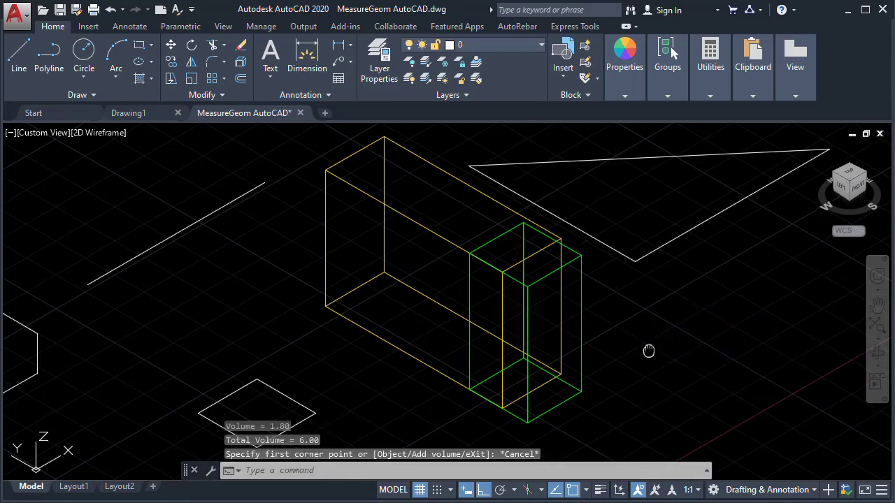
click(848, 172)
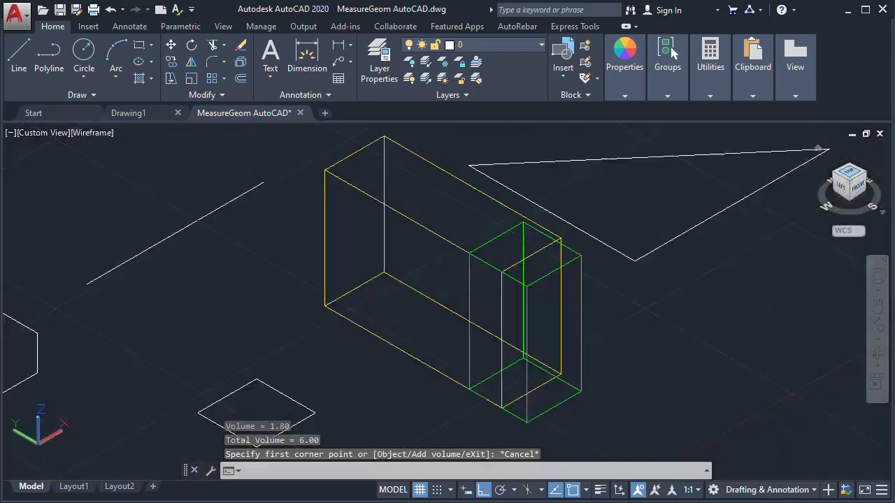
mouse_move(576, 336)
middle_down()
mouse_move(588, 330)
mouse_move(480, 315)
mouse_move(531, 303)
mouse_move(463, 296)
mouse_move(421, 318)
middle_up()
scroll(429, 265, up, 1)
scroll(429, 266, down, 1)
middle_drag(435, 263, 432, 245)
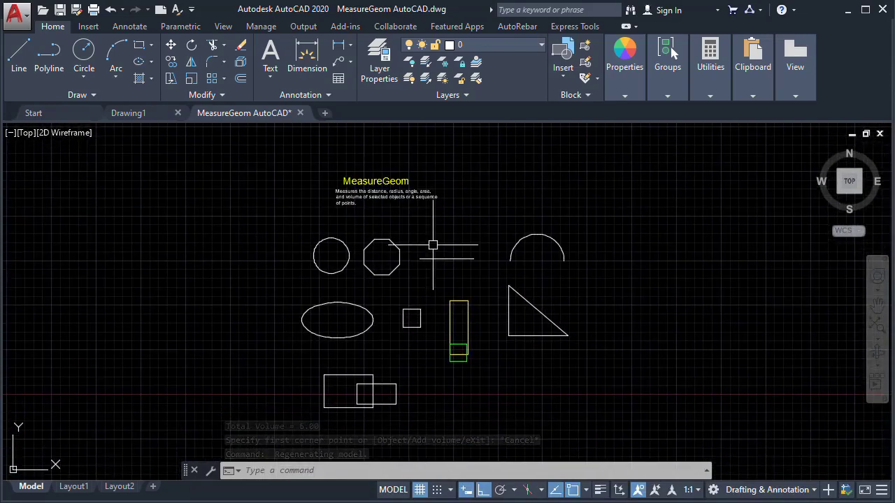
Run MEASUREGEOM with the Quick option and quick-measure the triangle's side lengths and angles.
text(measure)
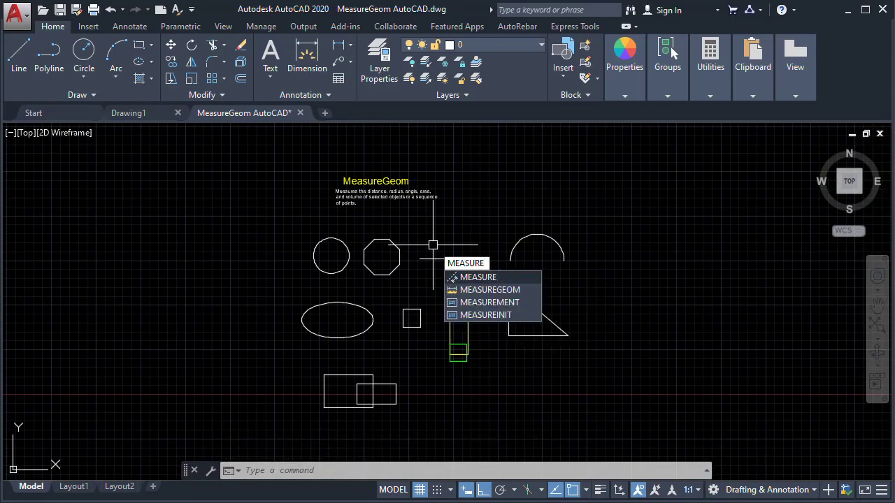
key(Down)
key(Return)
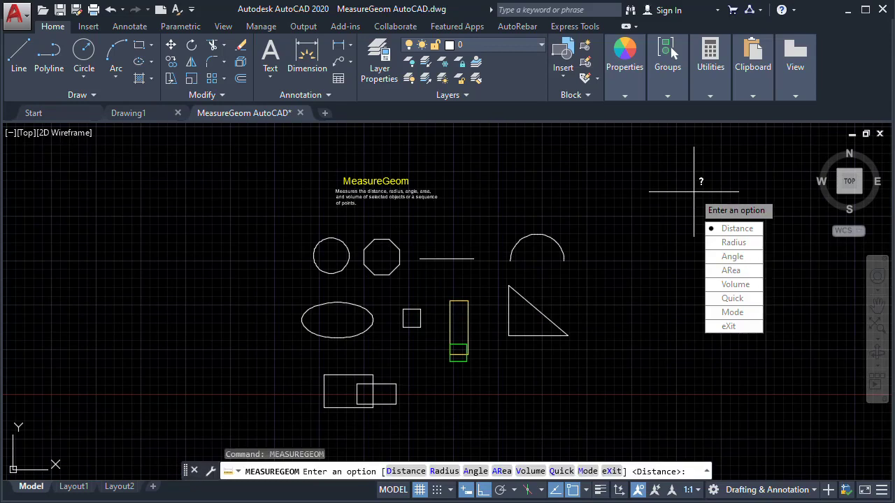
key(Down)
key(Down)
key(Down)
key(Down)
key(Down)
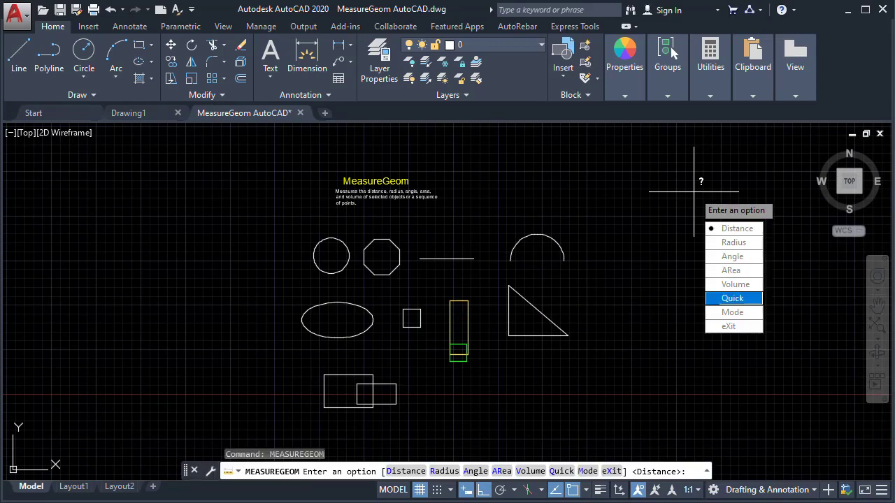
key(Return)
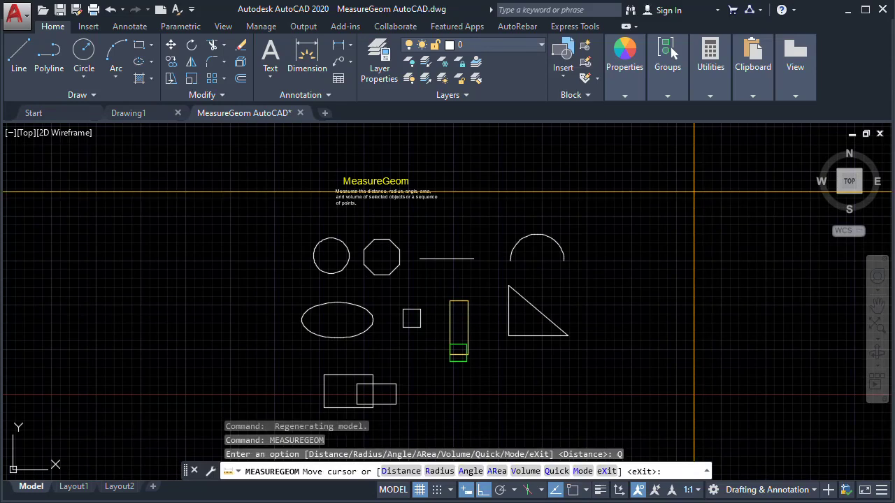
middle_drag(639, 207, 620, 209)
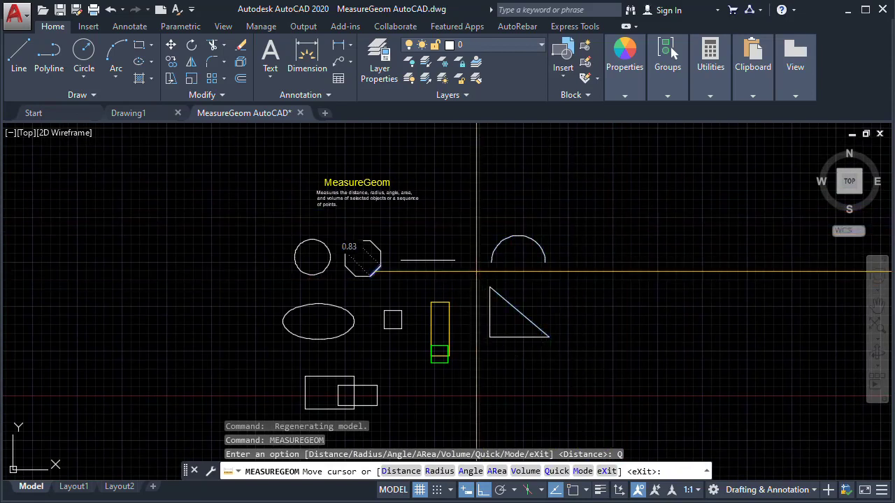
middle_drag(476, 272, 499, 264)
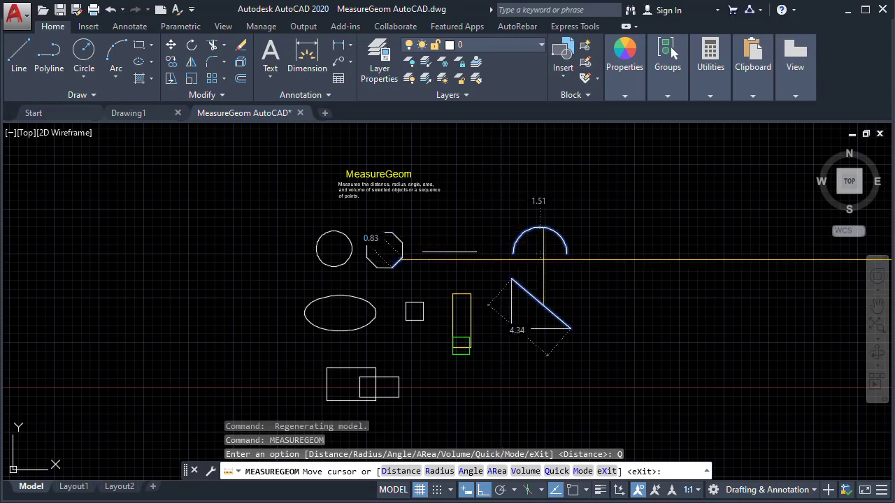
scroll(543, 260, up, 2)
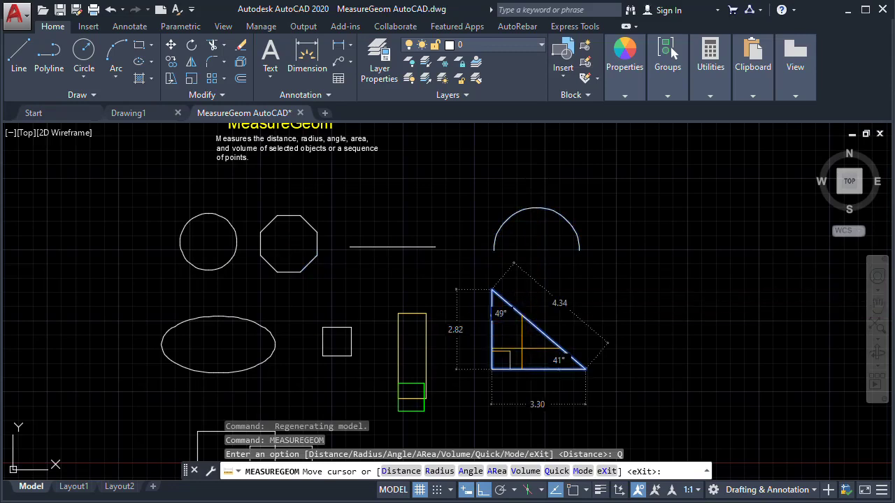
scroll(521, 348, up, 2)
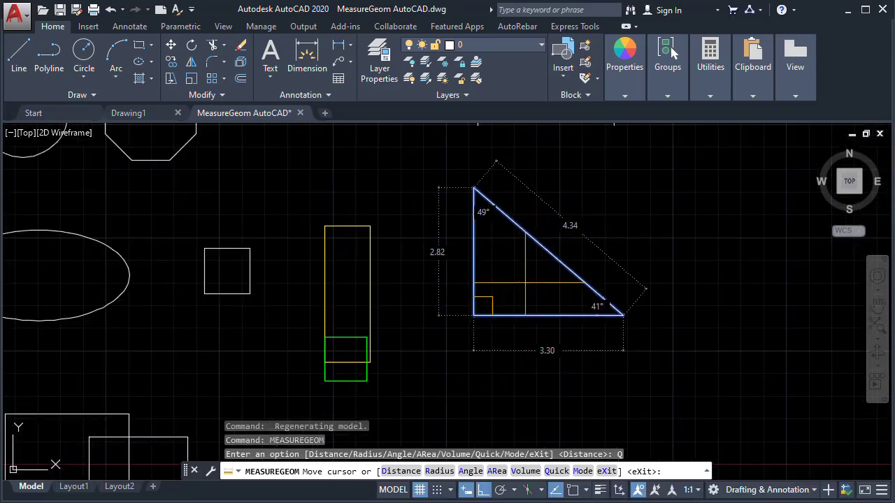
Quick-measure the horizontal line, the octagon and the small square with the running measurement.
middle_drag(525, 283, 604, 350)
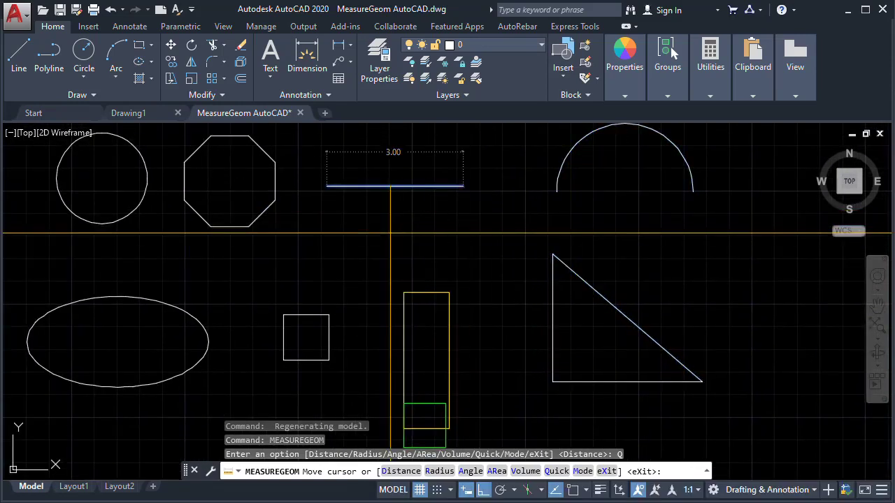
scroll(480, 258, down, 3)
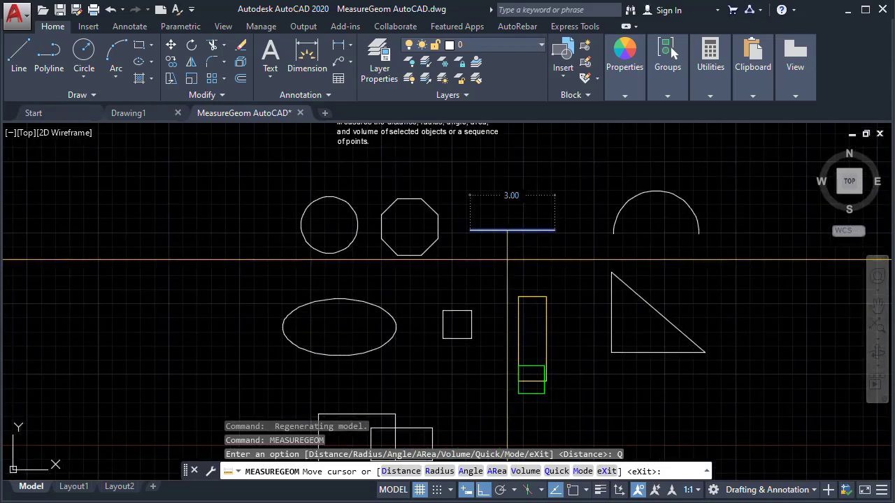
scroll(508, 260, up, 2)
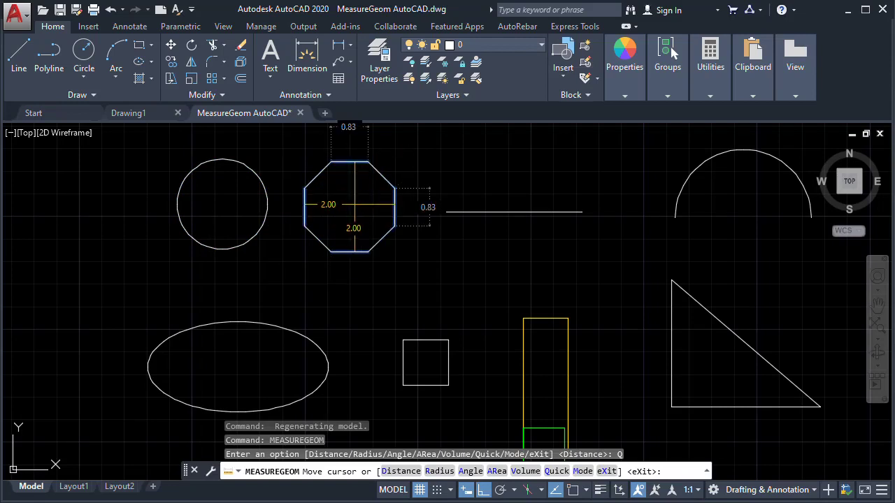
scroll(353, 202, down, 2)
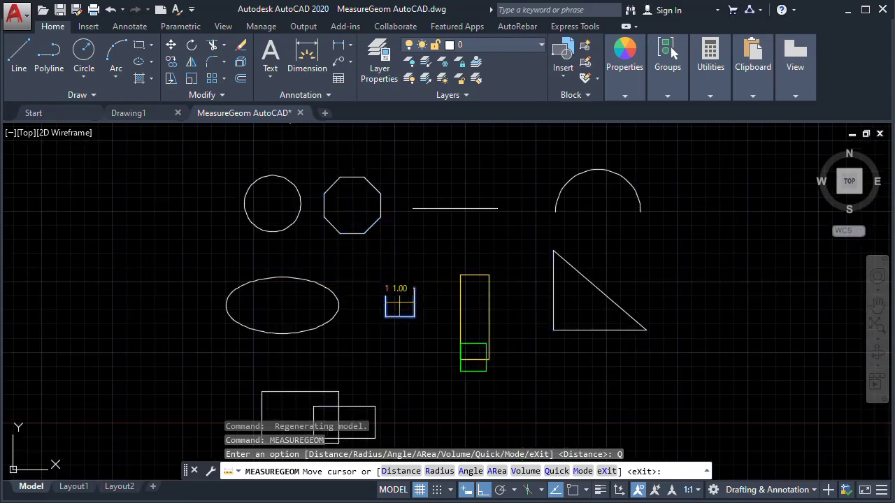
Quick-measure the two overlapping rectangles below the ellipse, and end the measurement.
middle_drag(400, 308, 459, 219)
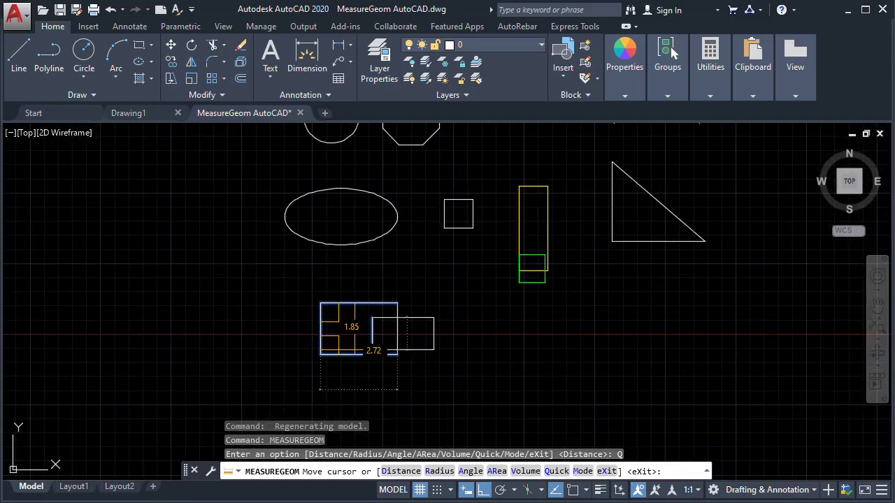
scroll(358, 353, up, 2)
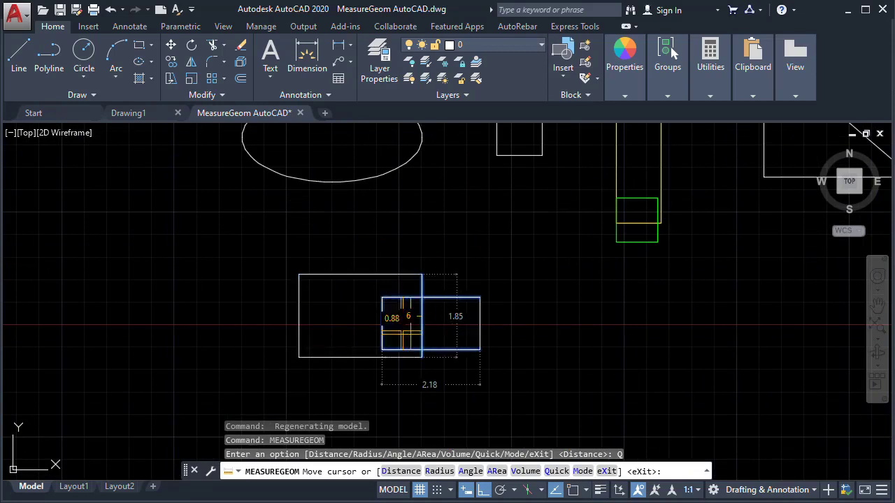
middle_drag(354, 317, 374, 399)
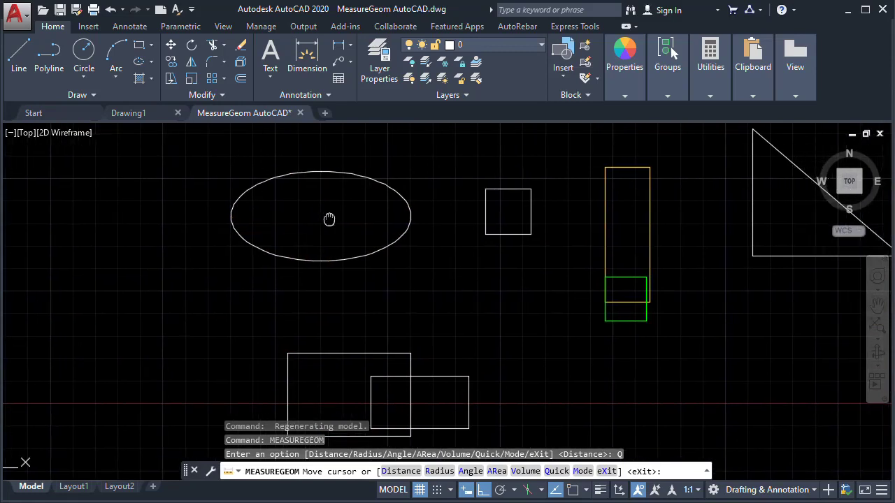
scroll(329, 219, down, 2)
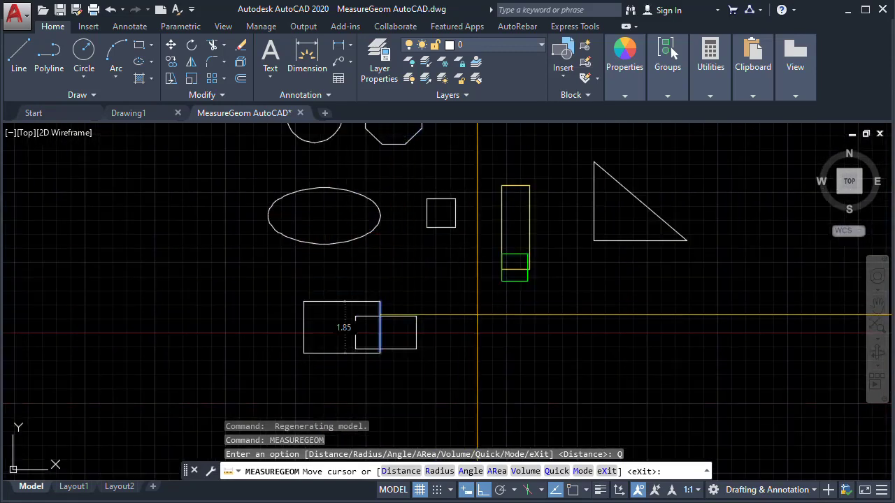
middle_drag(476, 315, 466, 310)
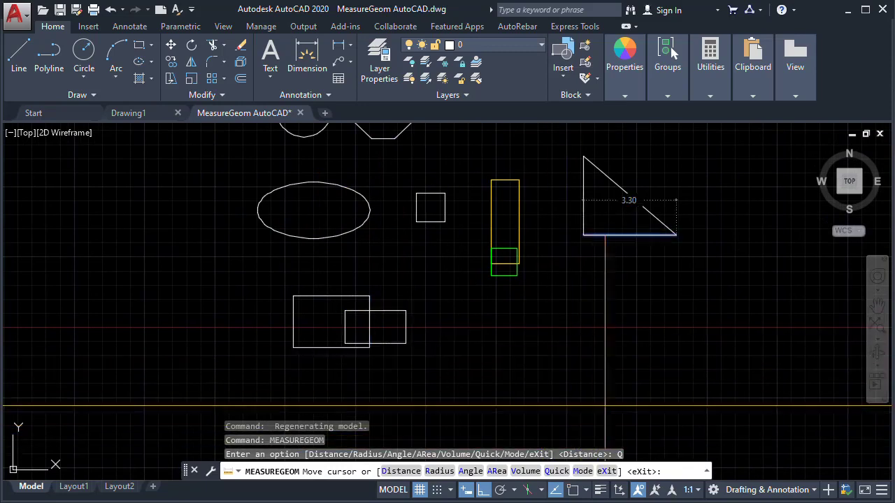
key(Escape)
Use MEASUREGEOM's Mode option to always default to quick measure behavior by answering Yes, and end the command.
text(MEASUre)
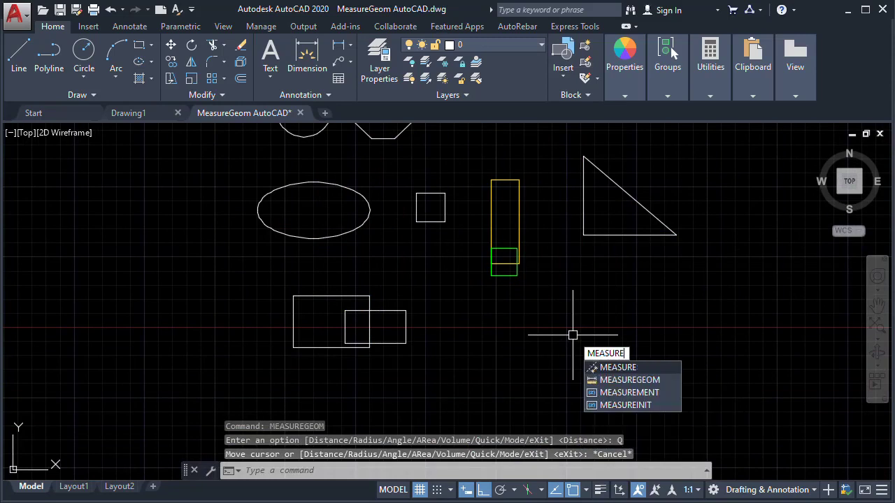
key(Down)
key(Return)
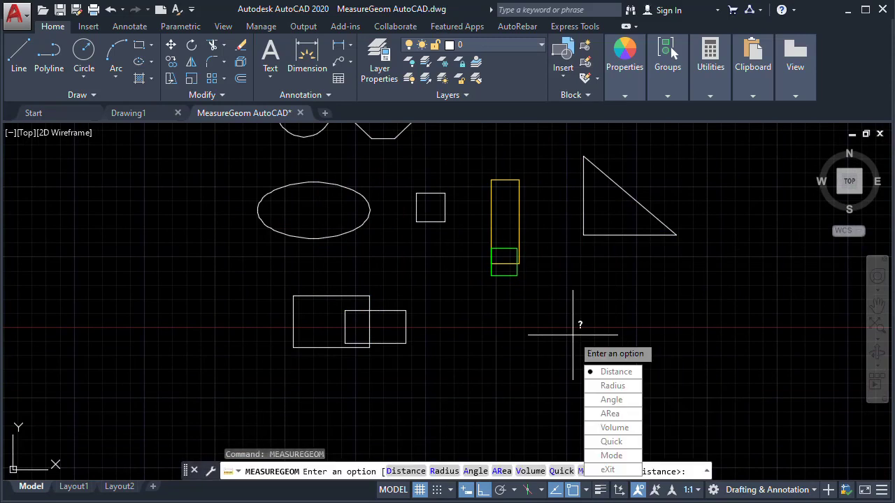
key(Down)
key(Down)
key(Down)
key(Down)
key(Down)
key(Down)
key(Down)
key(Up)
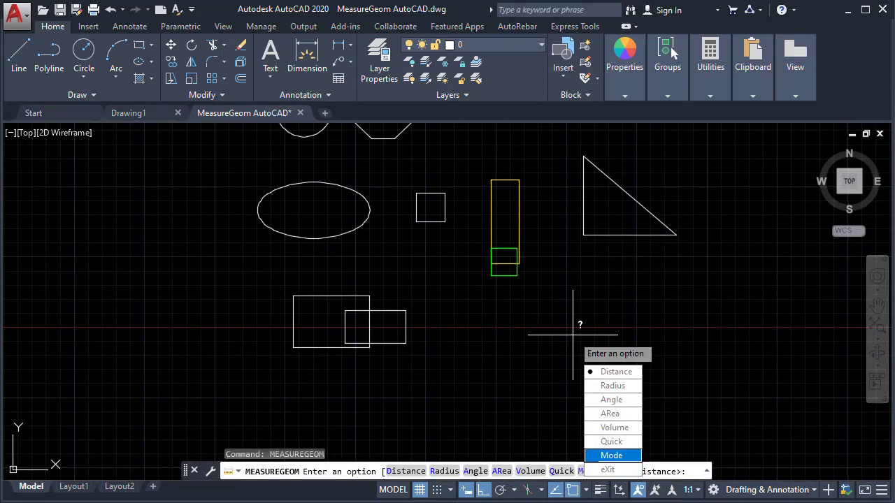
key(Return)
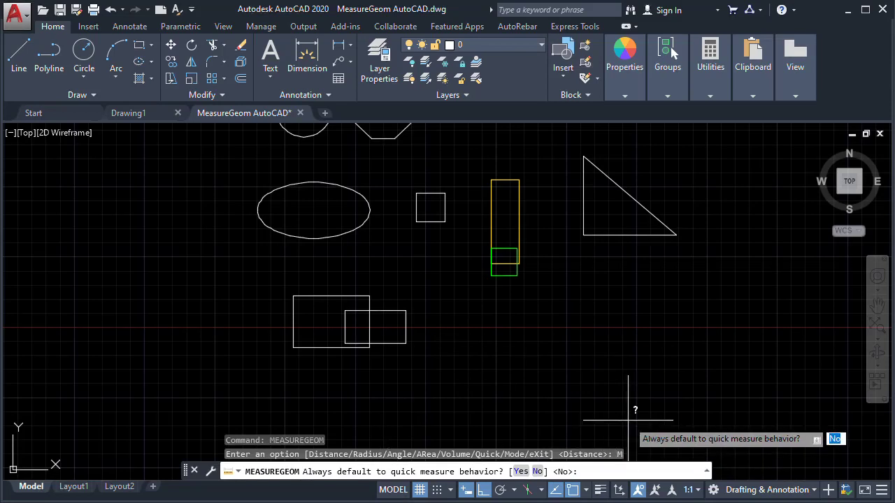
text(yes)
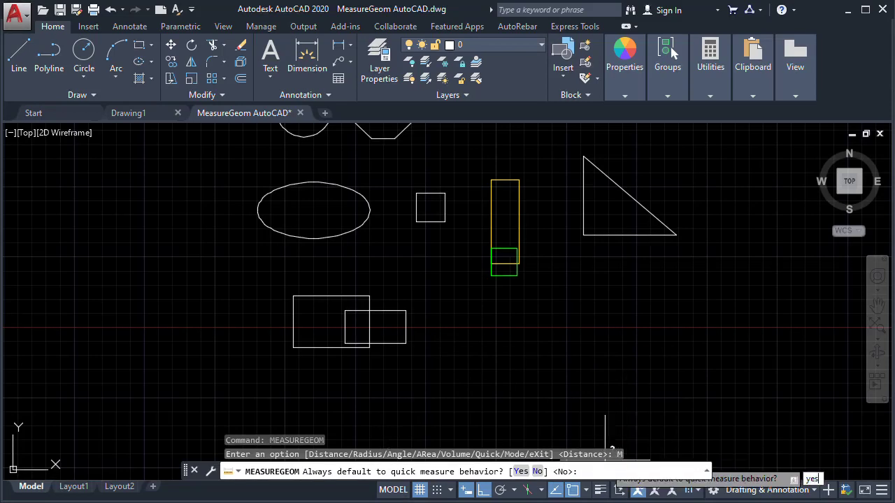
key(Return)
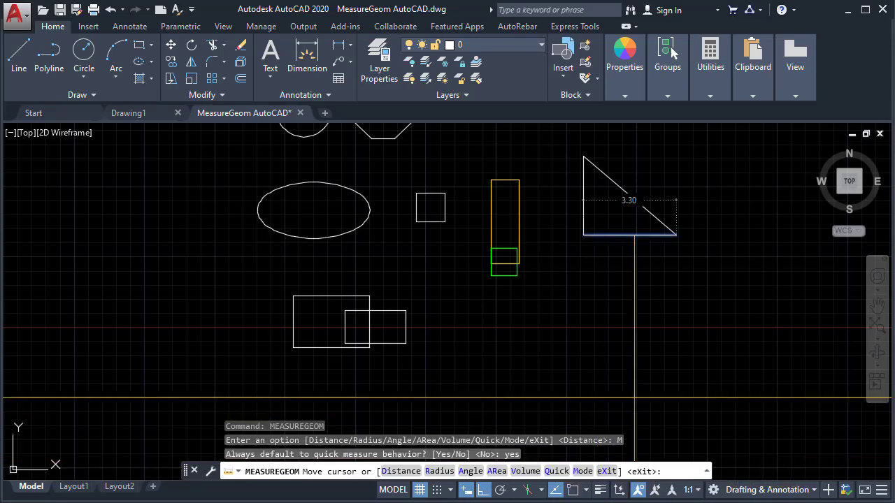
key(Escape)
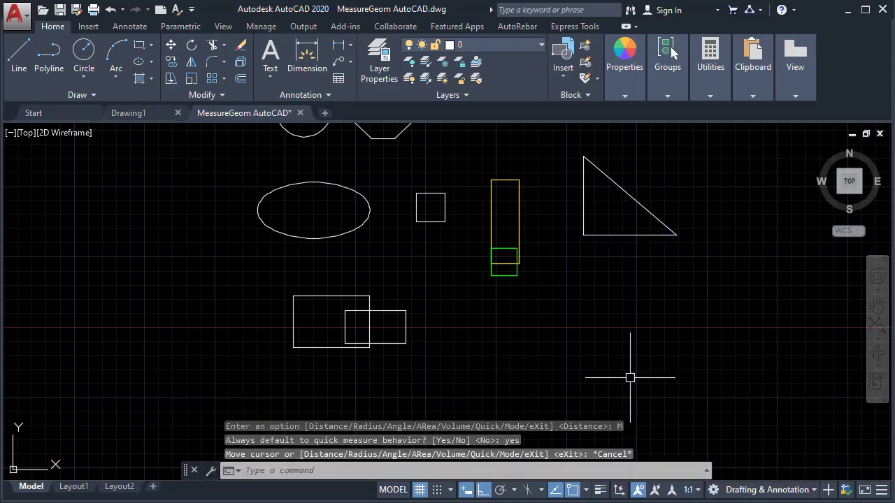
Run MEASUREGEOM in its default quick mode, check the live measurements among the sample shapes, and end it.
text(me)
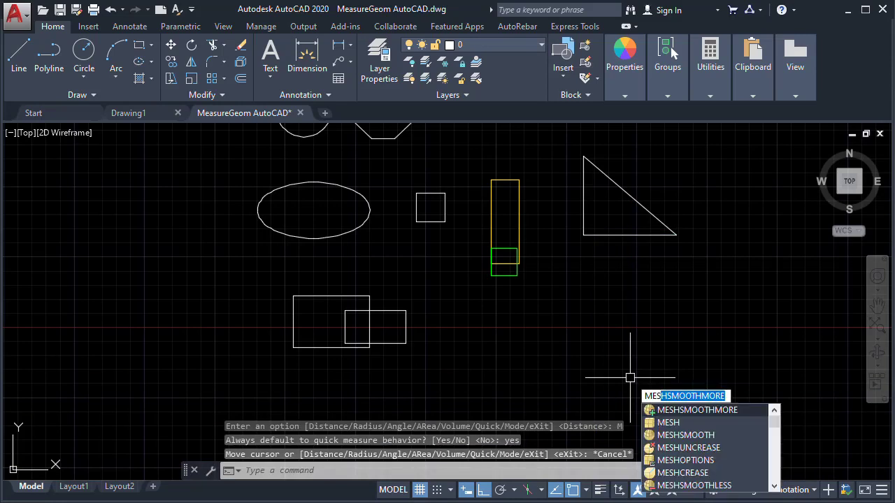
key(Escape)
text(me)
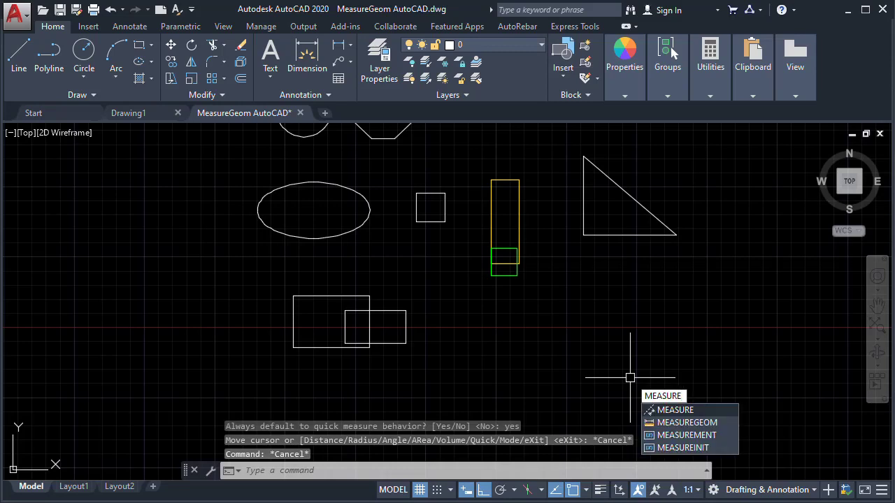
text(asure)
key(Down)
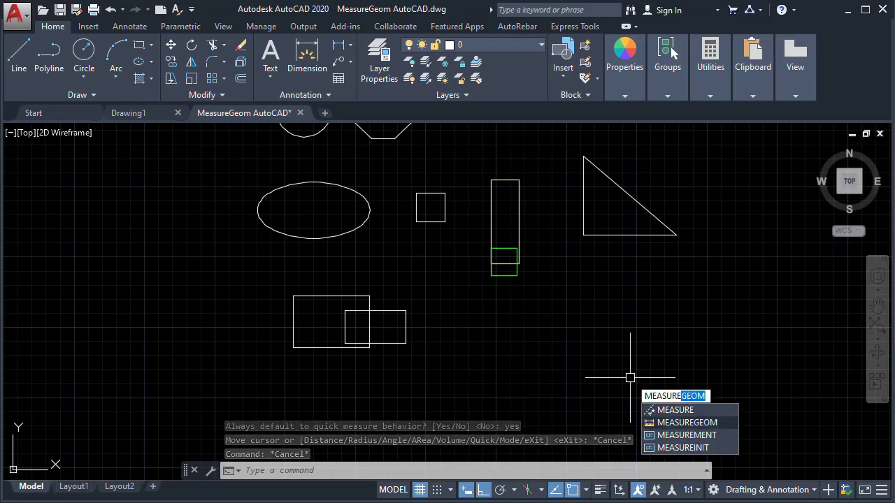
key(Return)
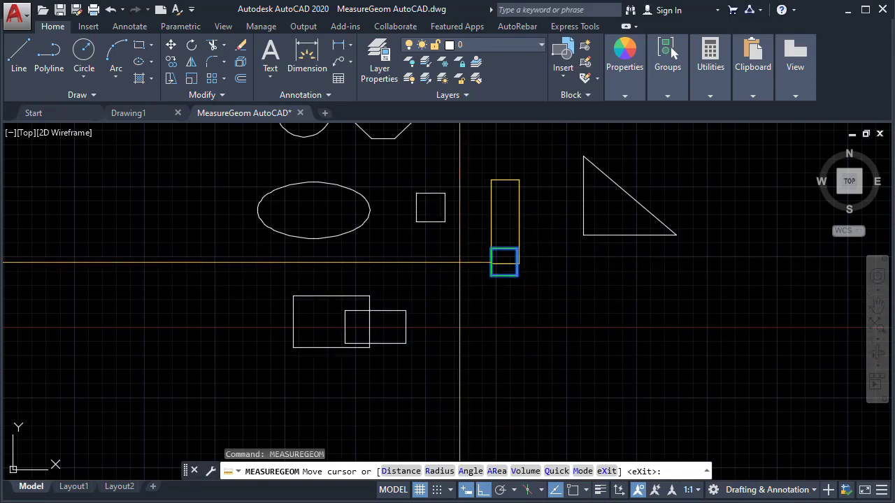
middle_drag(466, 241, 458, 288)
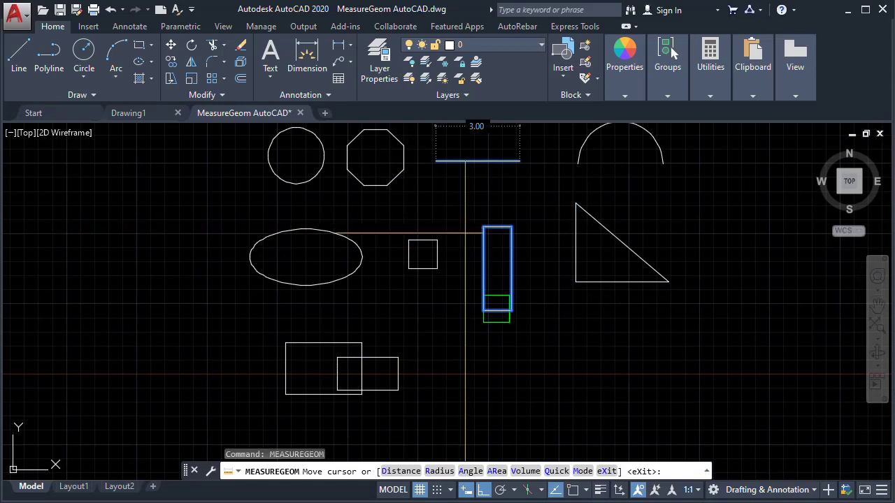
middle_drag(445, 330, 466, 320)
key(Escape)
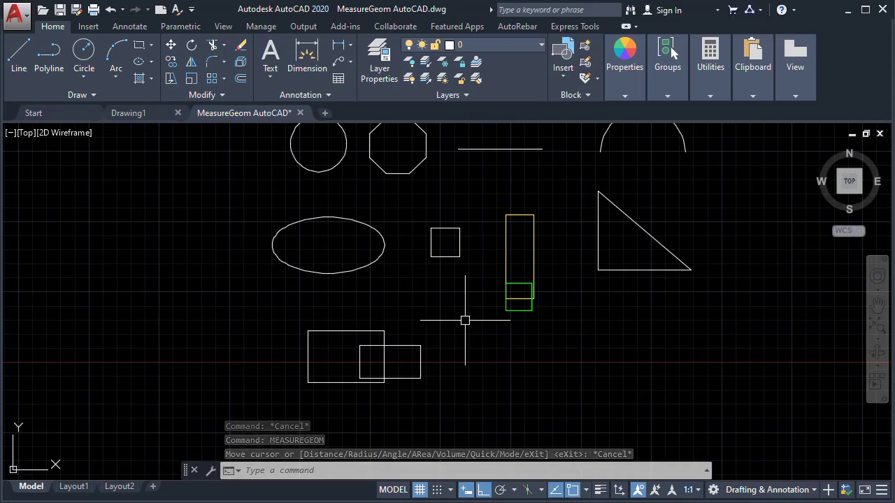
Use MEASUREGEOM's Mode option to turn off the always-quick-measure default by answering No, and exit the command.
text(measre)
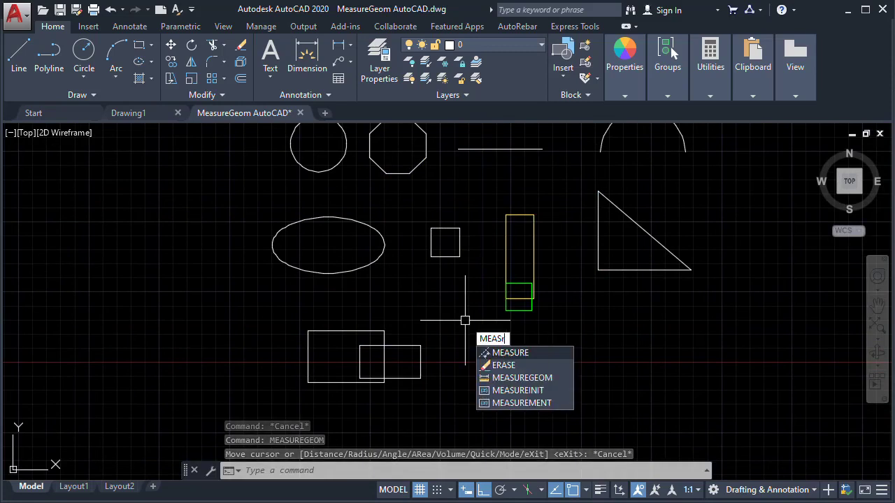
key(BackSpace)
key(BackSpace)
key(Down)
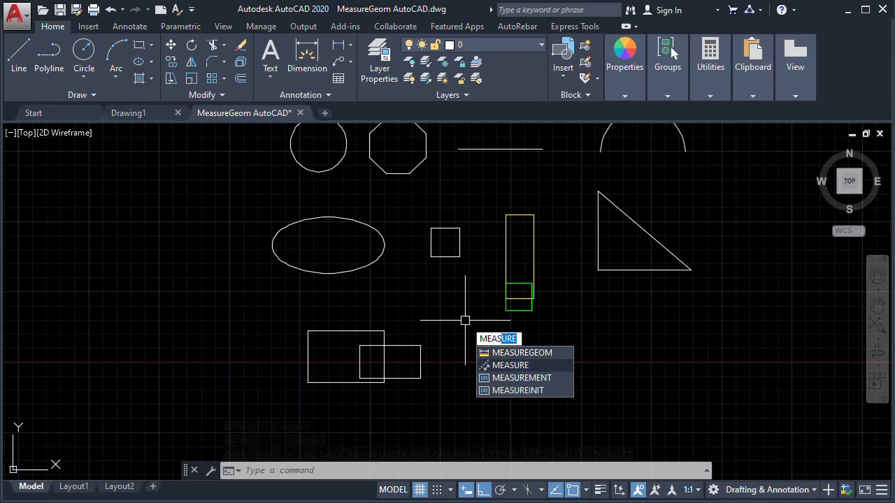
key(Up)
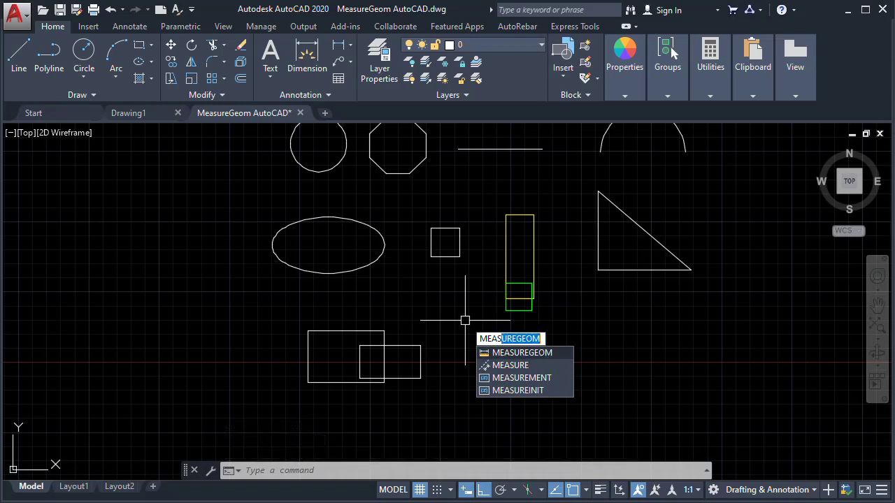
key(Return)
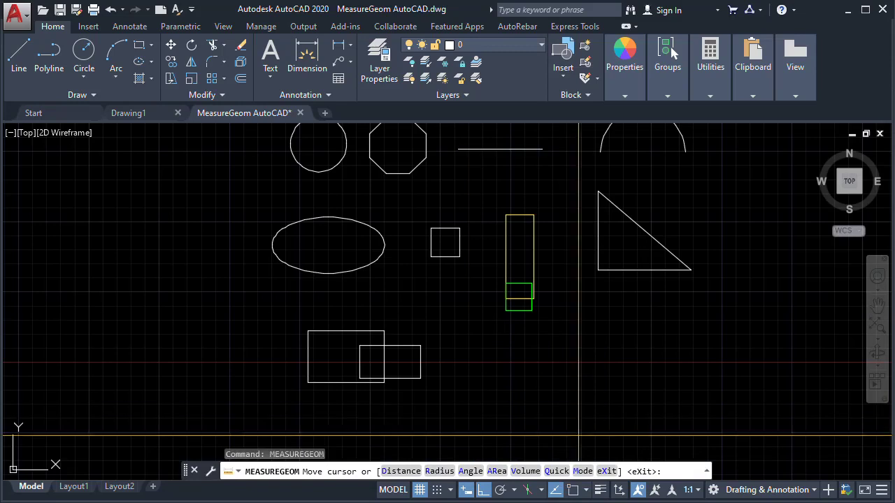
text(M)
key(Return)
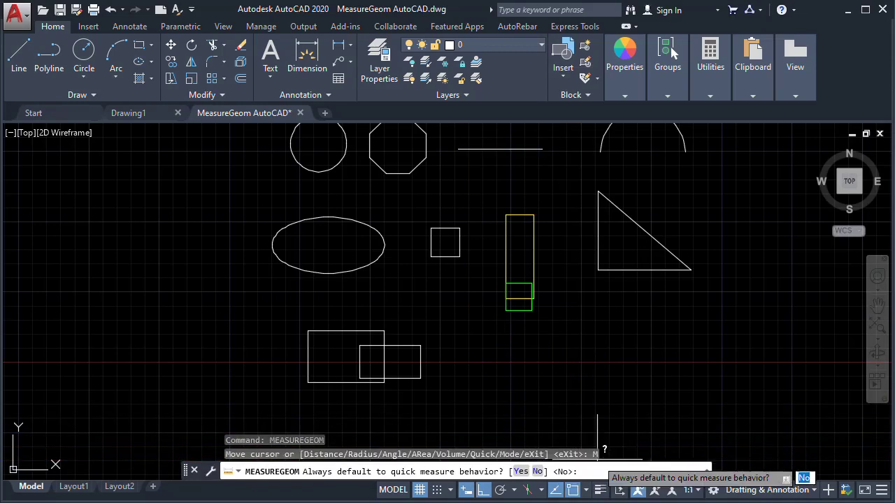
text(no)
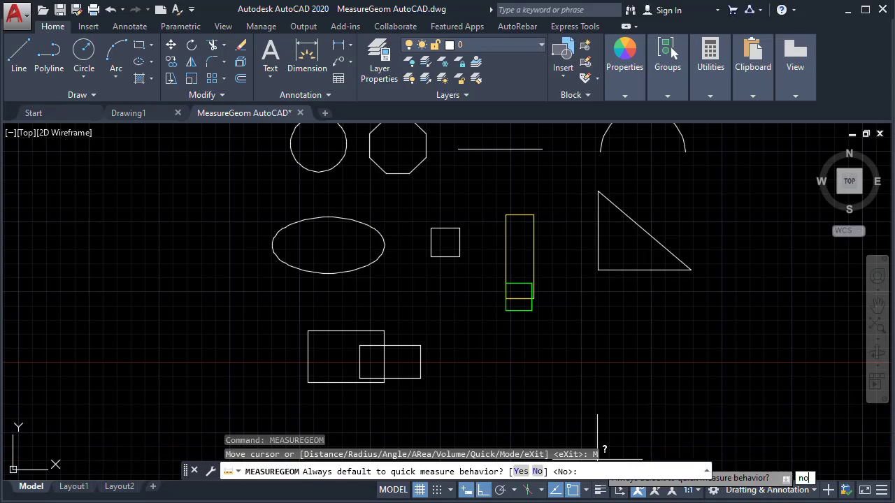
key(Return)
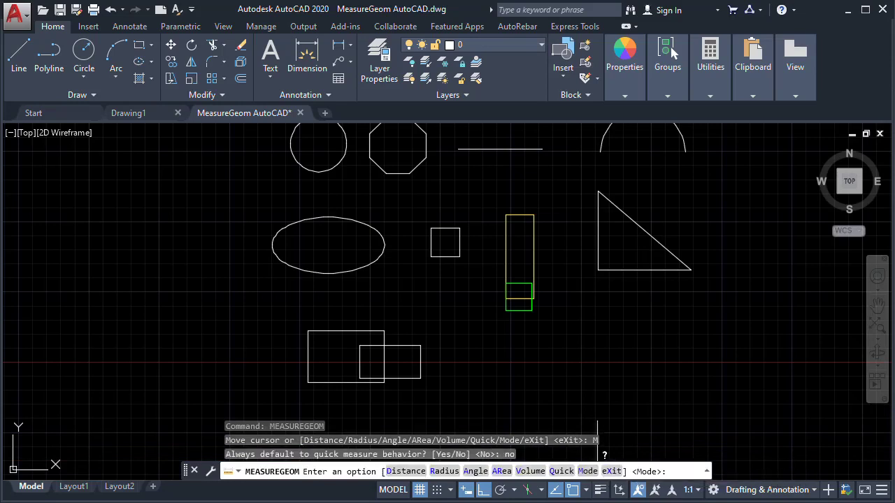
key(Down)
key(Down)
key(Down)
key(Down)
key(Down)
key(Down)
key(Down)
key(Down)
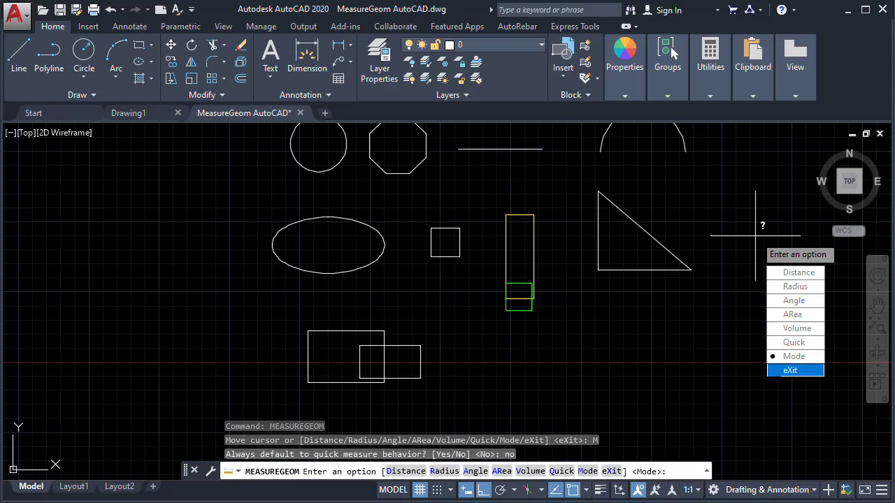
key(Return)
text(m)
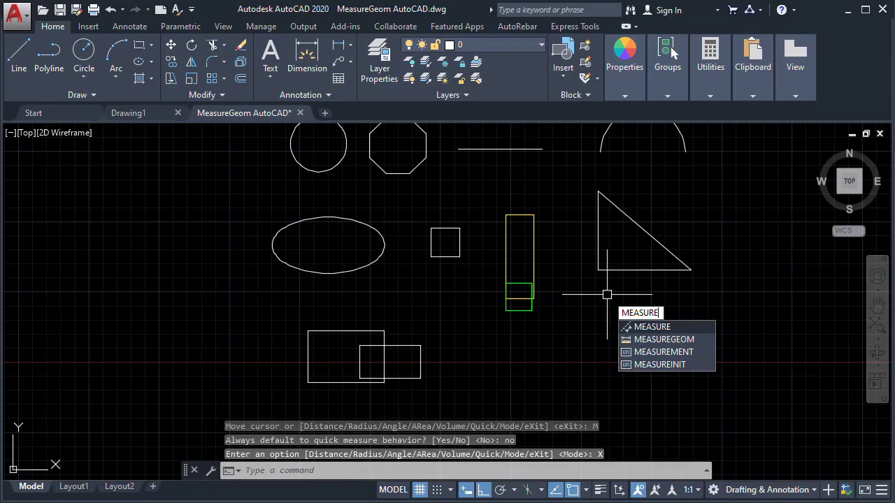
key(Down)
key(Down)
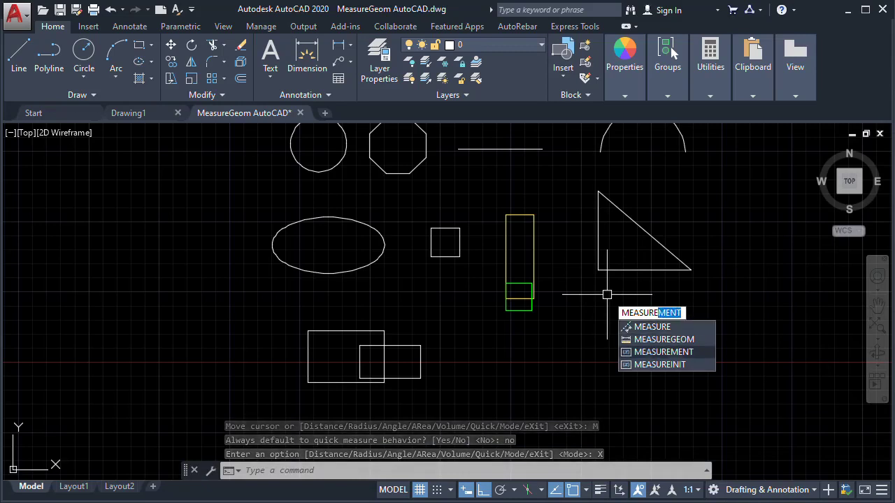
key(Return)
key(Escape)
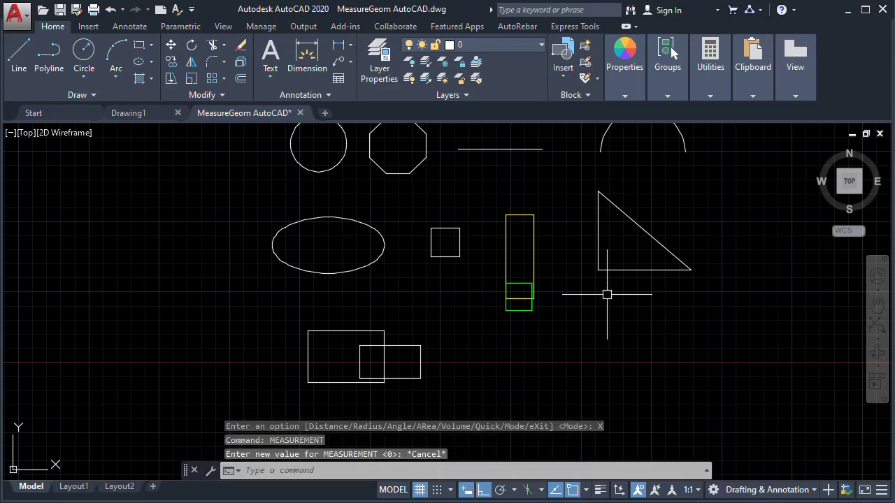
Run MEASUREGEOM again to review its startup options from Distance to Mode, and exit without measuring.
text(measuregeo)
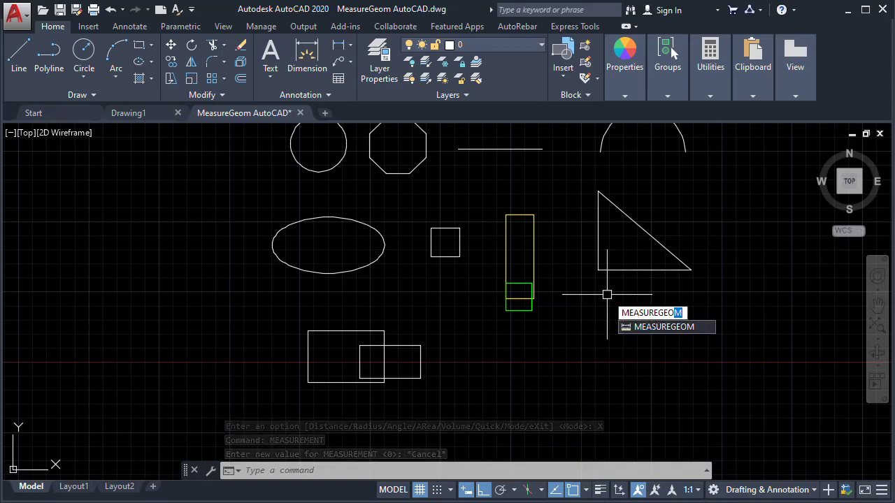
key(Return)
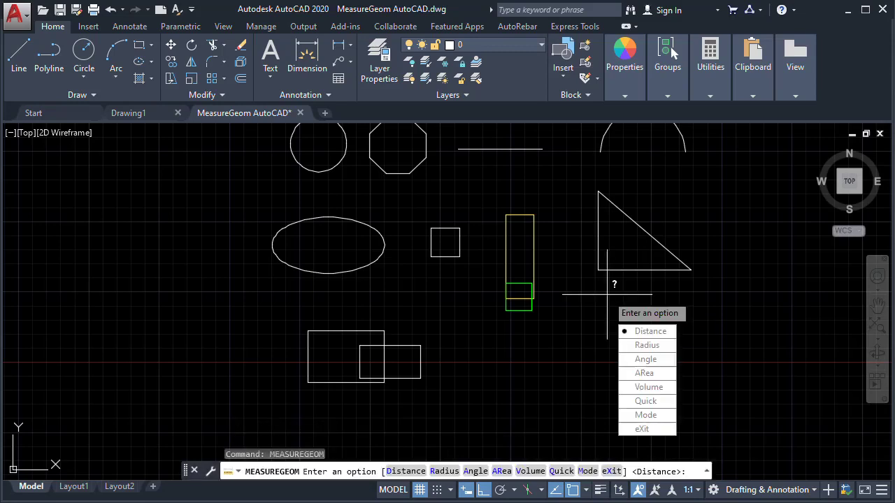
key(Down)
key(Down)
key(Down)
key(Down)
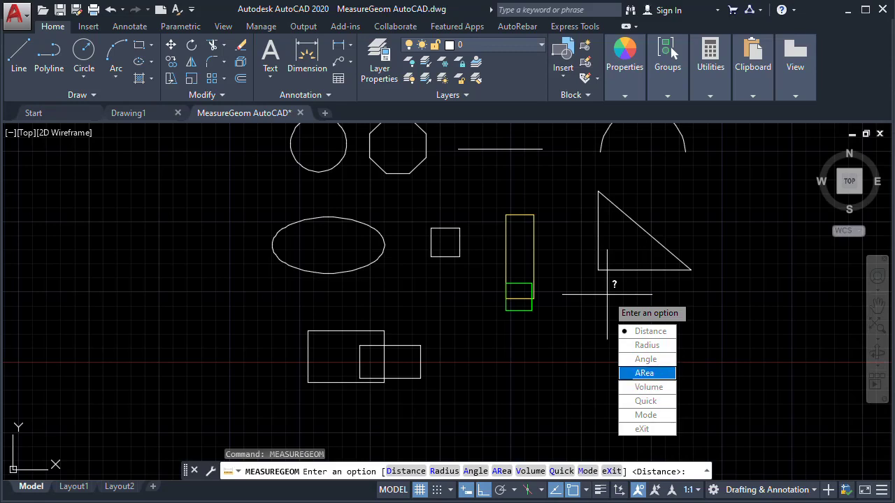
key(Up)
key(Up)
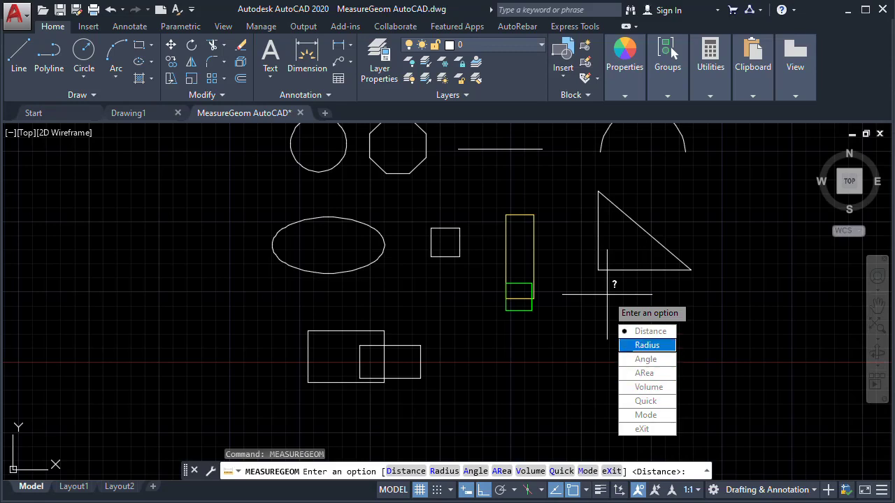
key(Down)
key(Up)
key(Up)
key(Down)
key(Down)
key(Down)
key(Up)
key(Down)
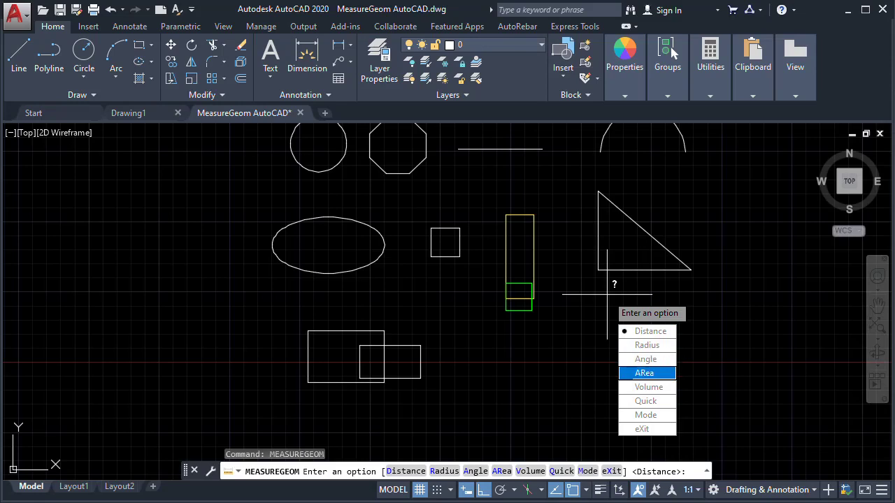
key(Down)
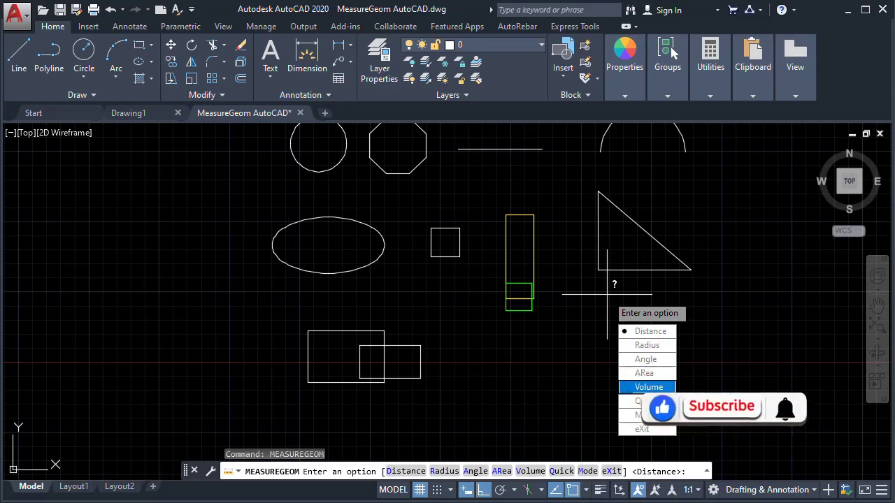
key(Down)
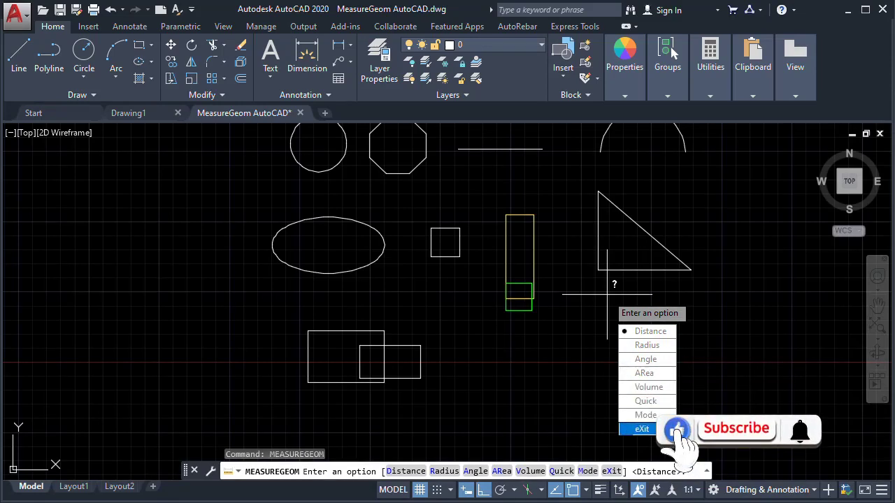
key(Return)
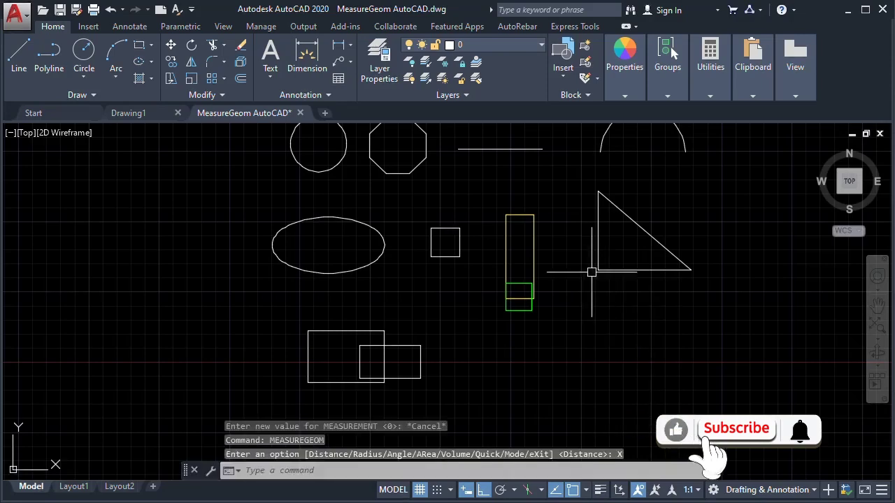
Examine the sample shapes and the MeasureGeom title with its description above them.
middle_drag(553, 219, 567, 283)
scroll(568, 283, down, 2)
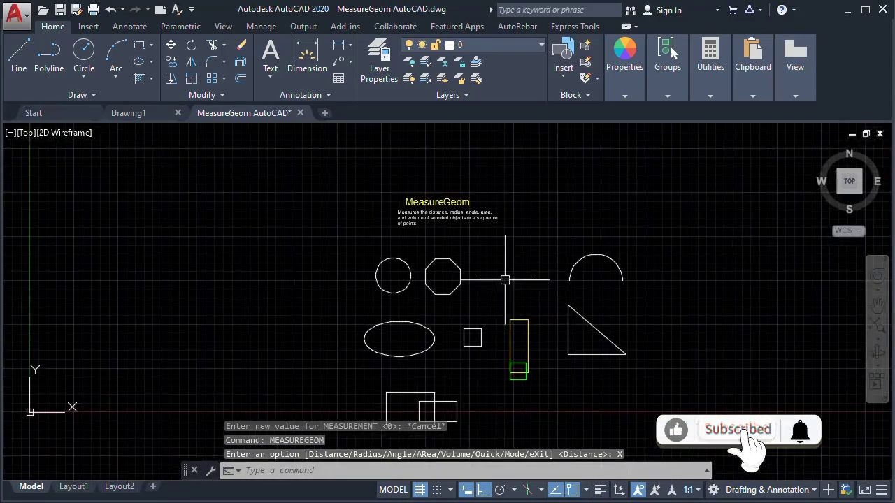
scroll(444, 238, up, 3)
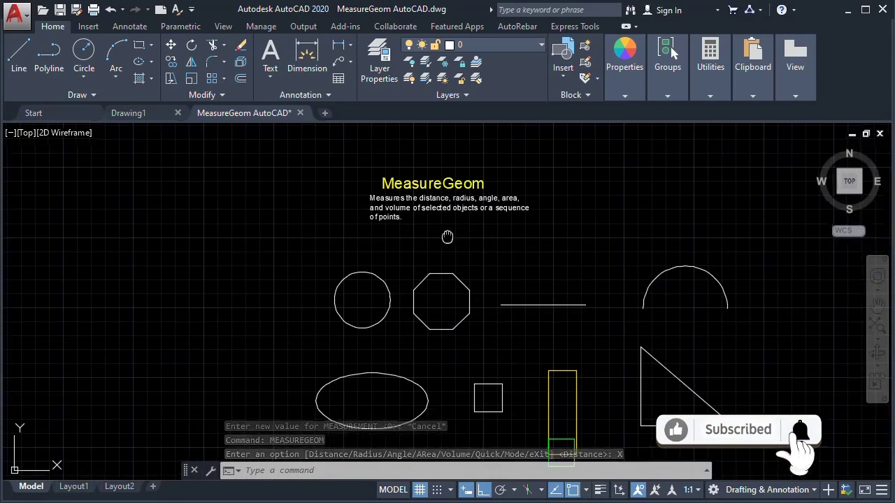
scroll(444, 266, up, 2)
mouse_move(485, 300)
middle_down()
mouse_move(488, 286)
mouse_move(462, 256)
middle_up()
scroll(463, 257, down, 2)
middle_drag(534, 291, 528, 323)
scroll(477, 261, up, 2)
middle_drag(477, 262, 504, 323)
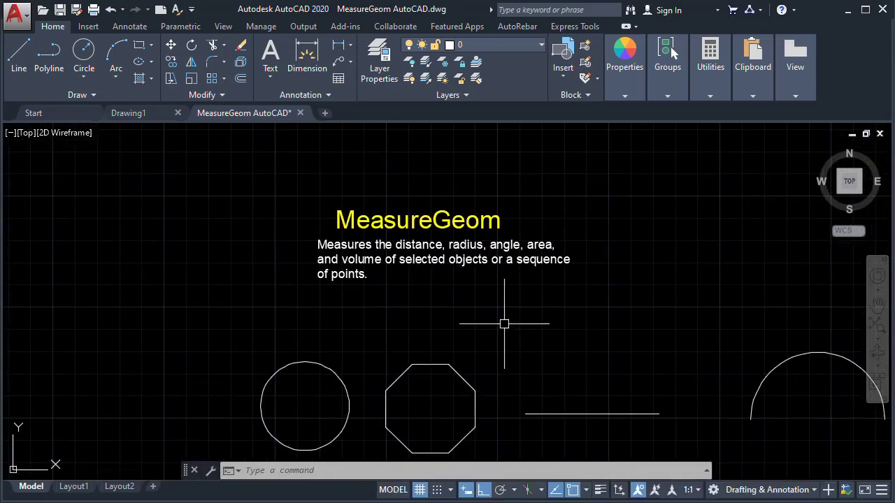